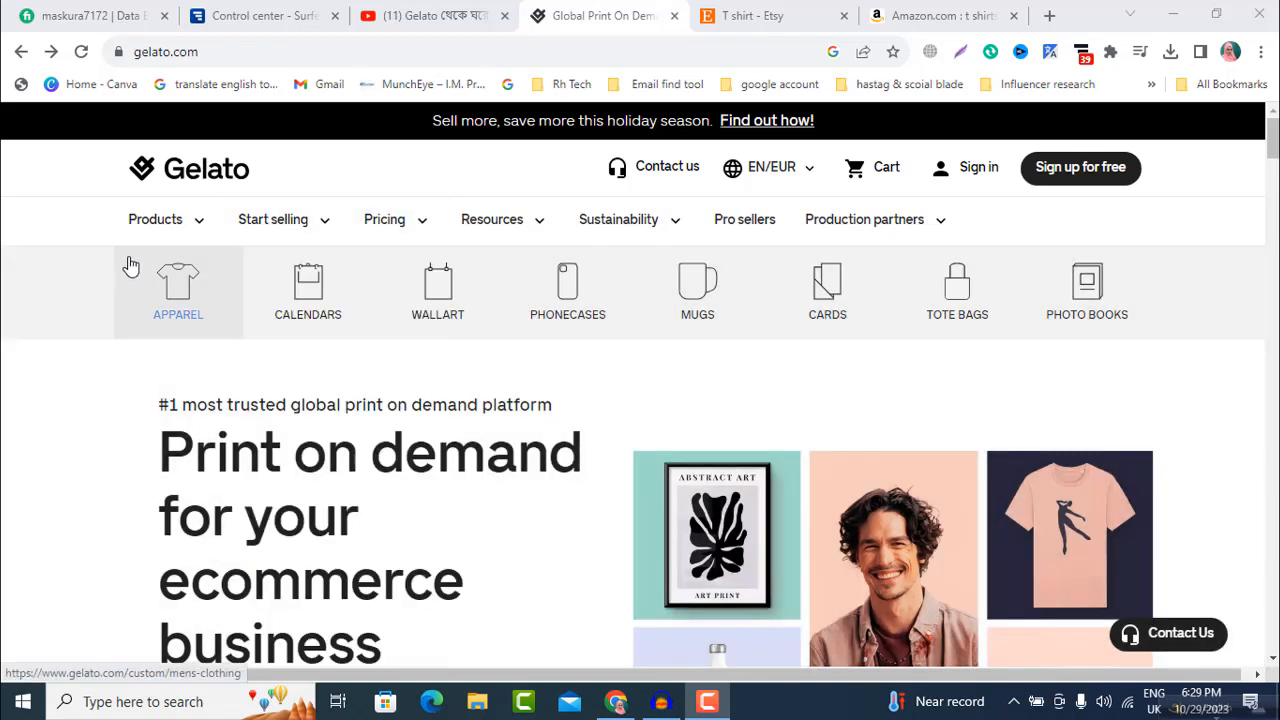
Step: Sign up to Gelato as a seller using the existing Google account
scroll(130, 265, down, 5)
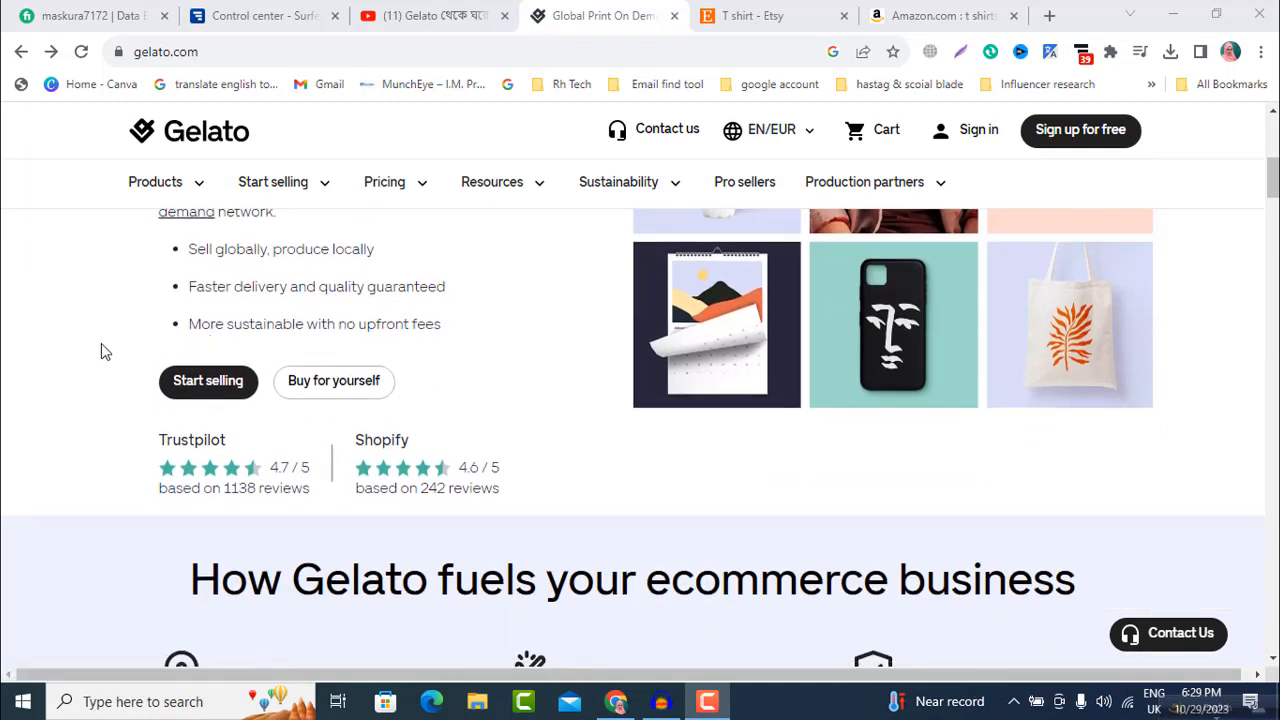
click(225, 384)
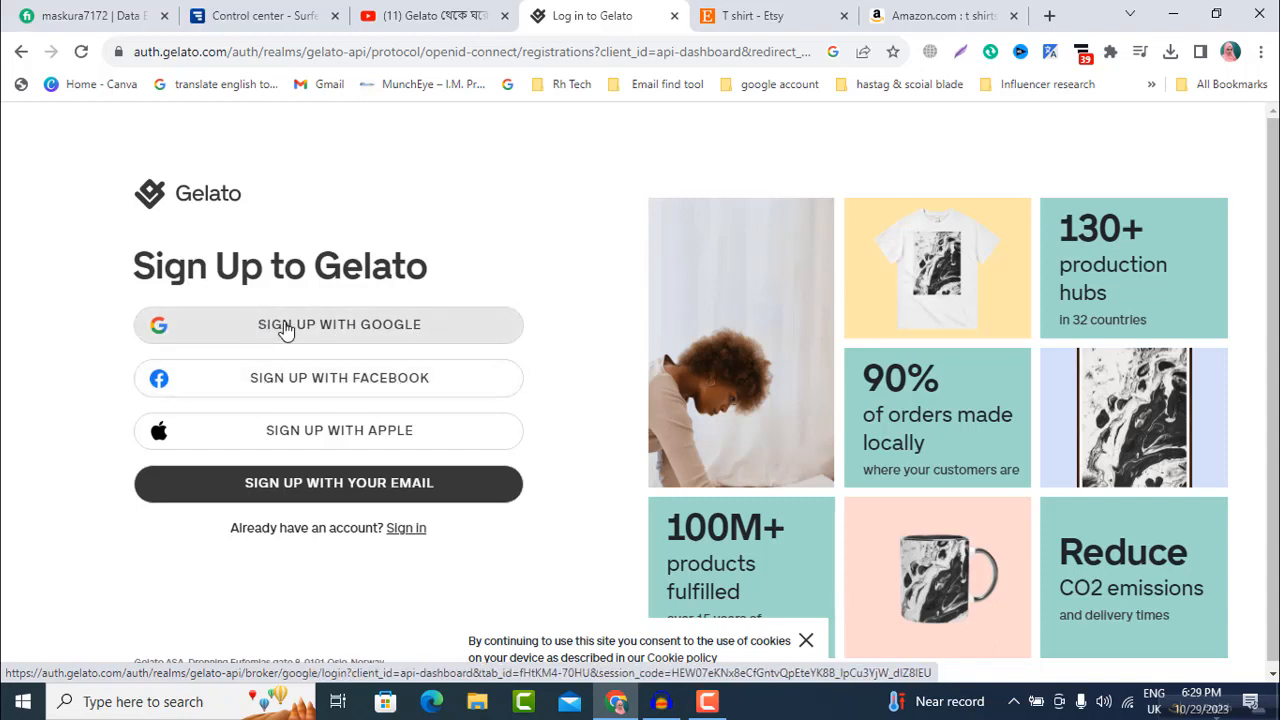
click(285, 331)
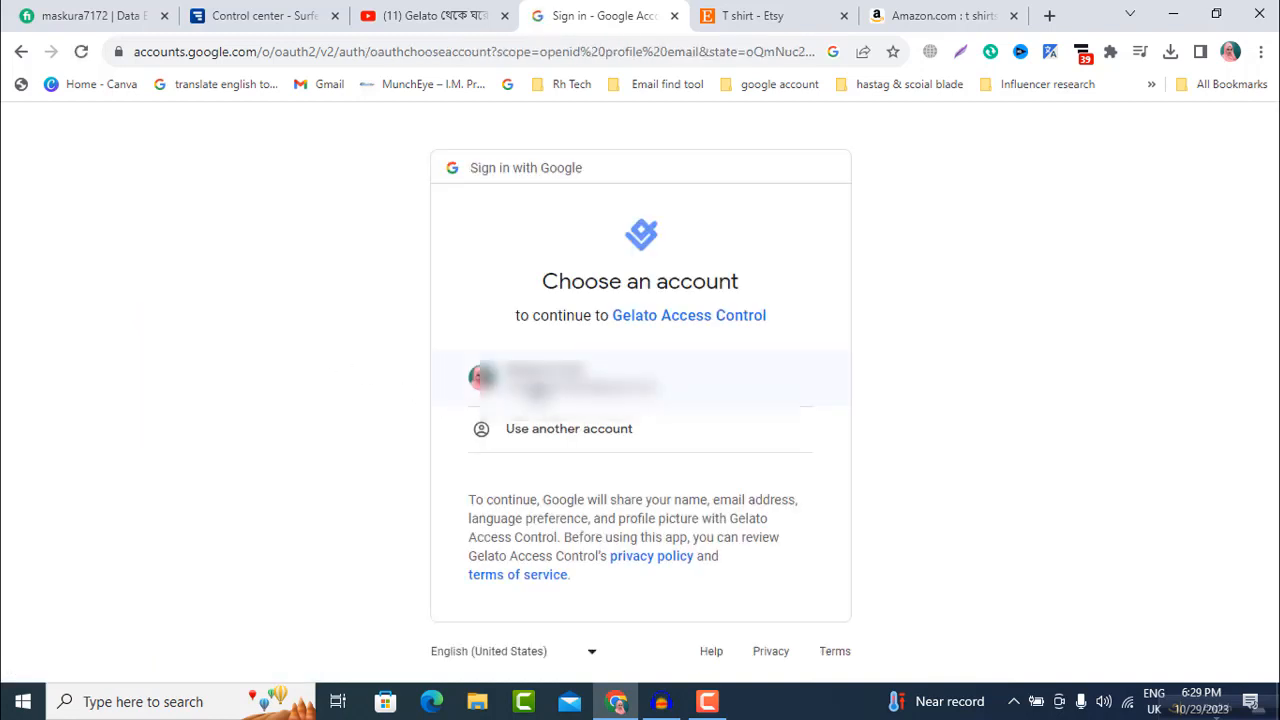
click(532, 390)
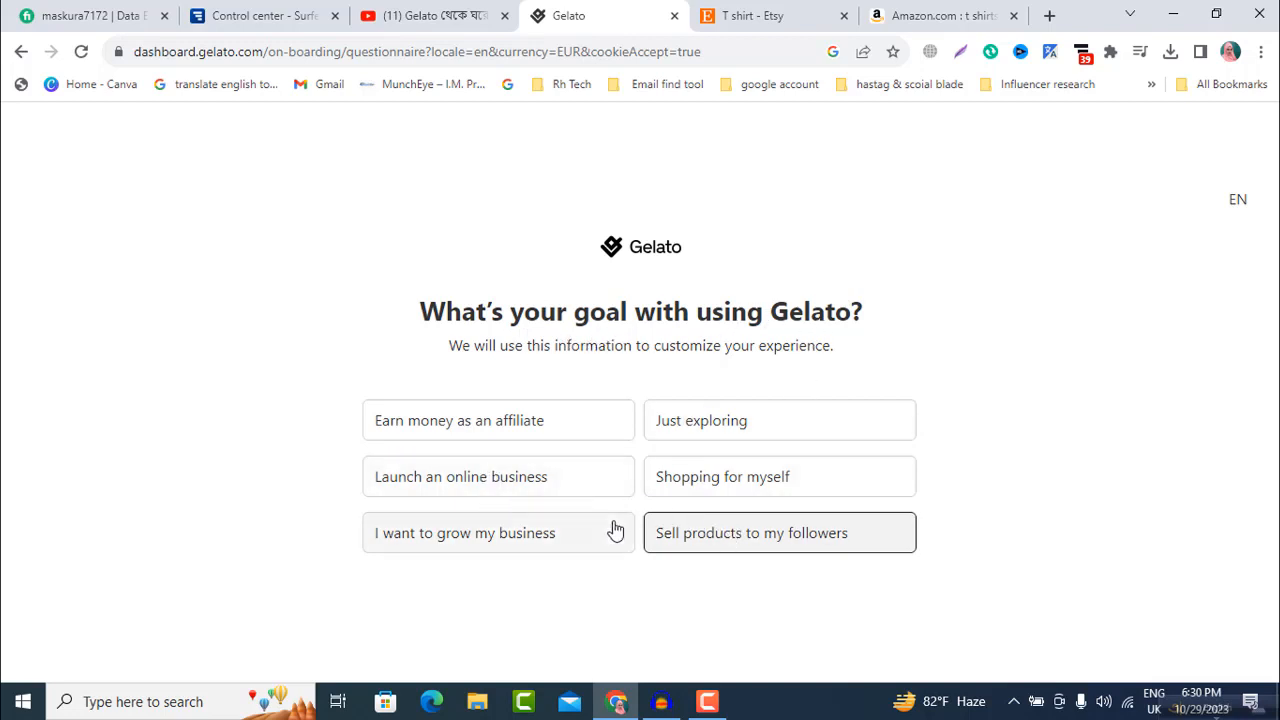
Step: Complete the onboarding questionnaire with Earn money as an affiliate, I can create bestselling designs, Clothing, Social media and Youtube
click(526, 425)
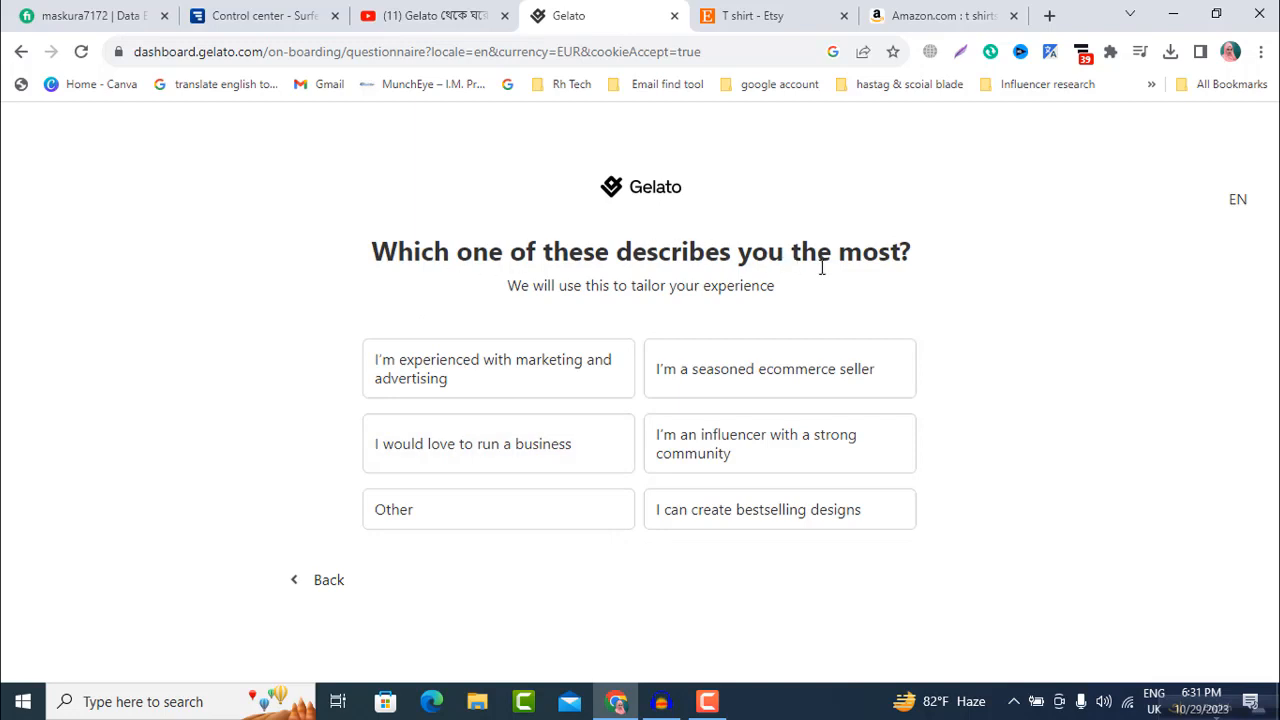
click(740, 525)
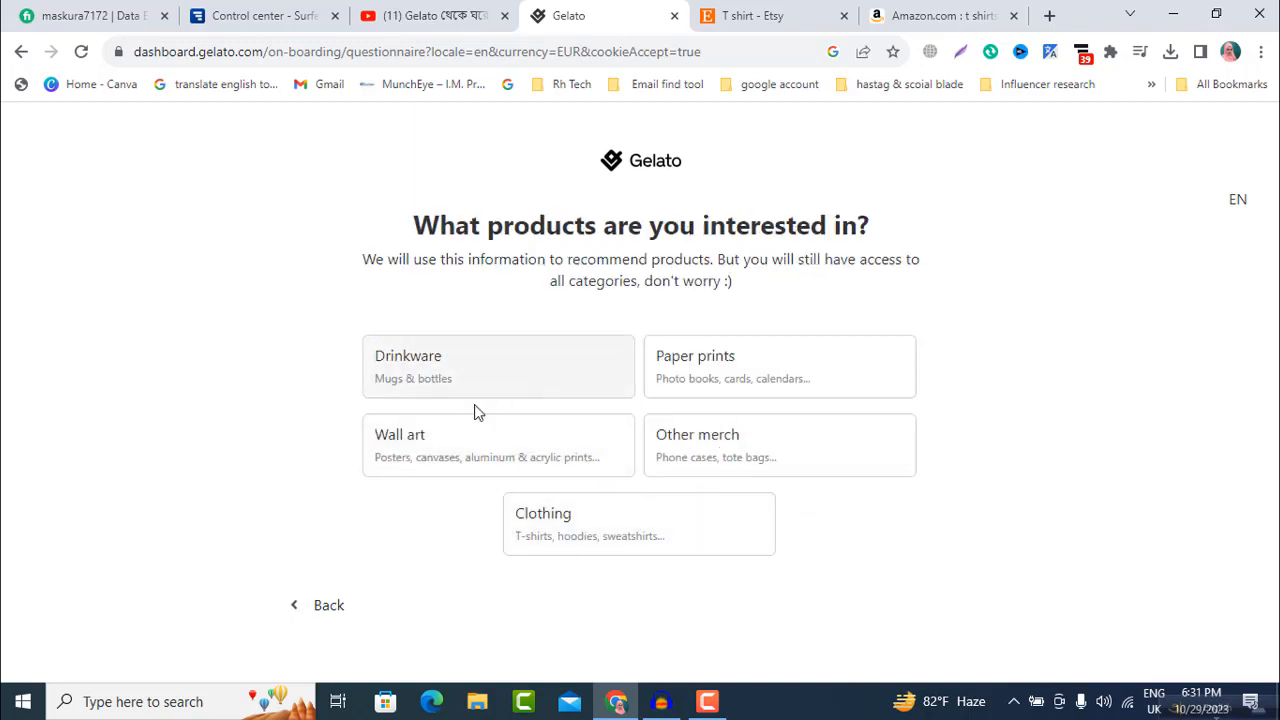
click(577, 531)
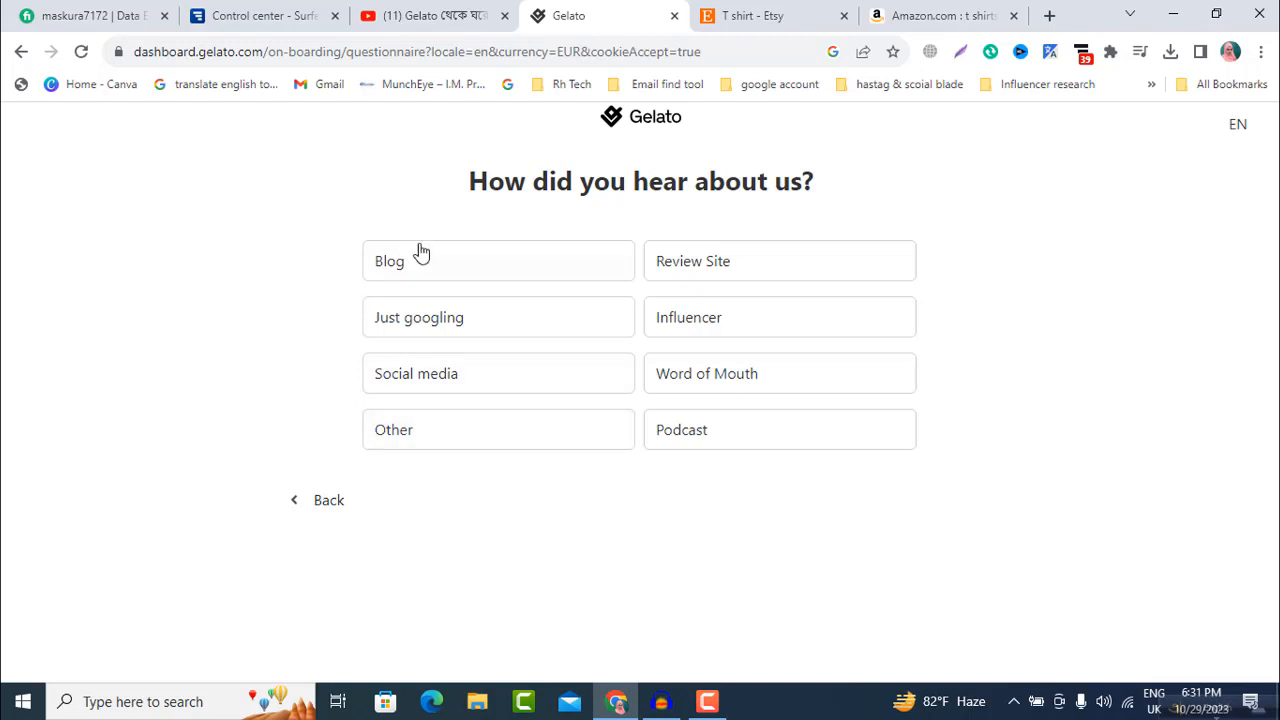
click(453, 377)
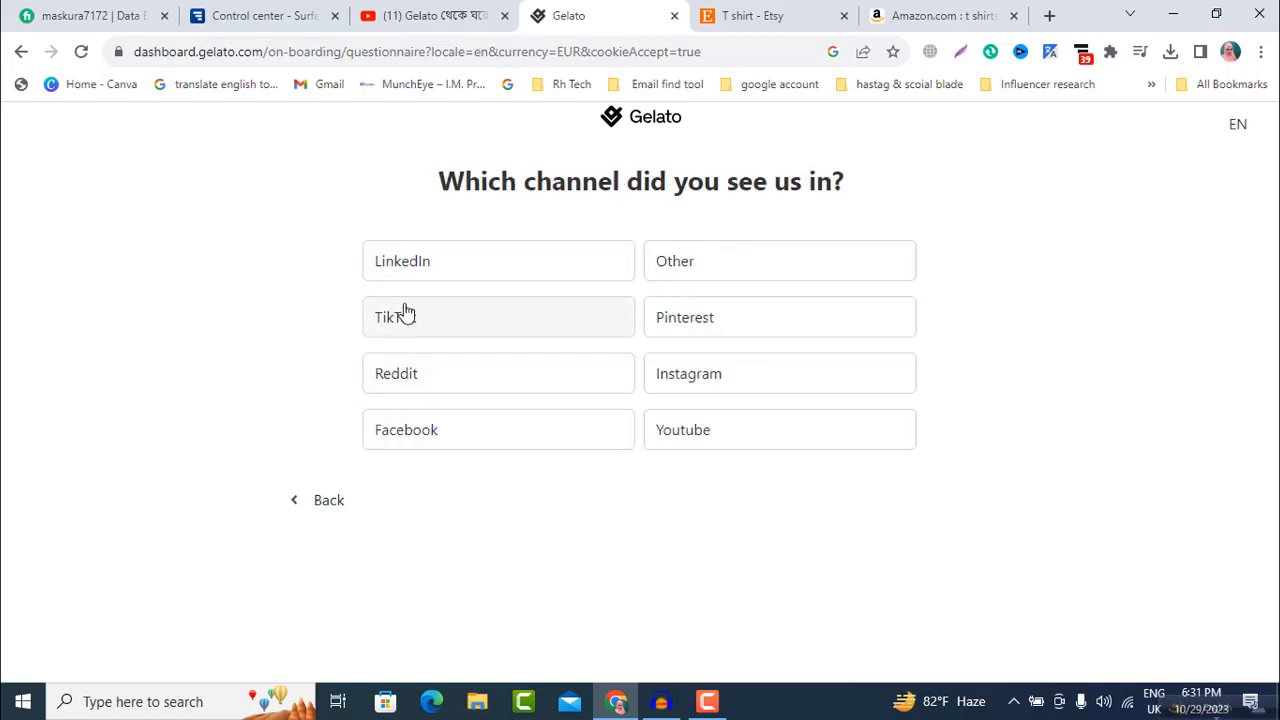
click(677, 440)
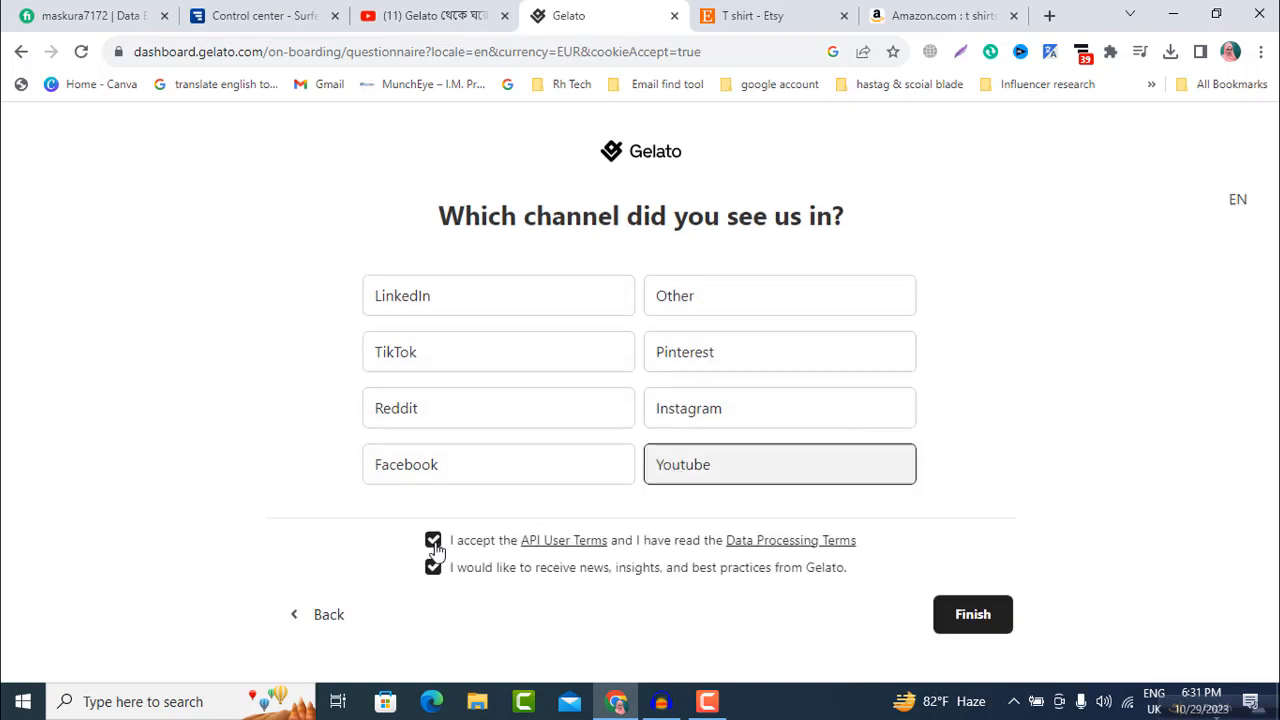
click(951, 614)
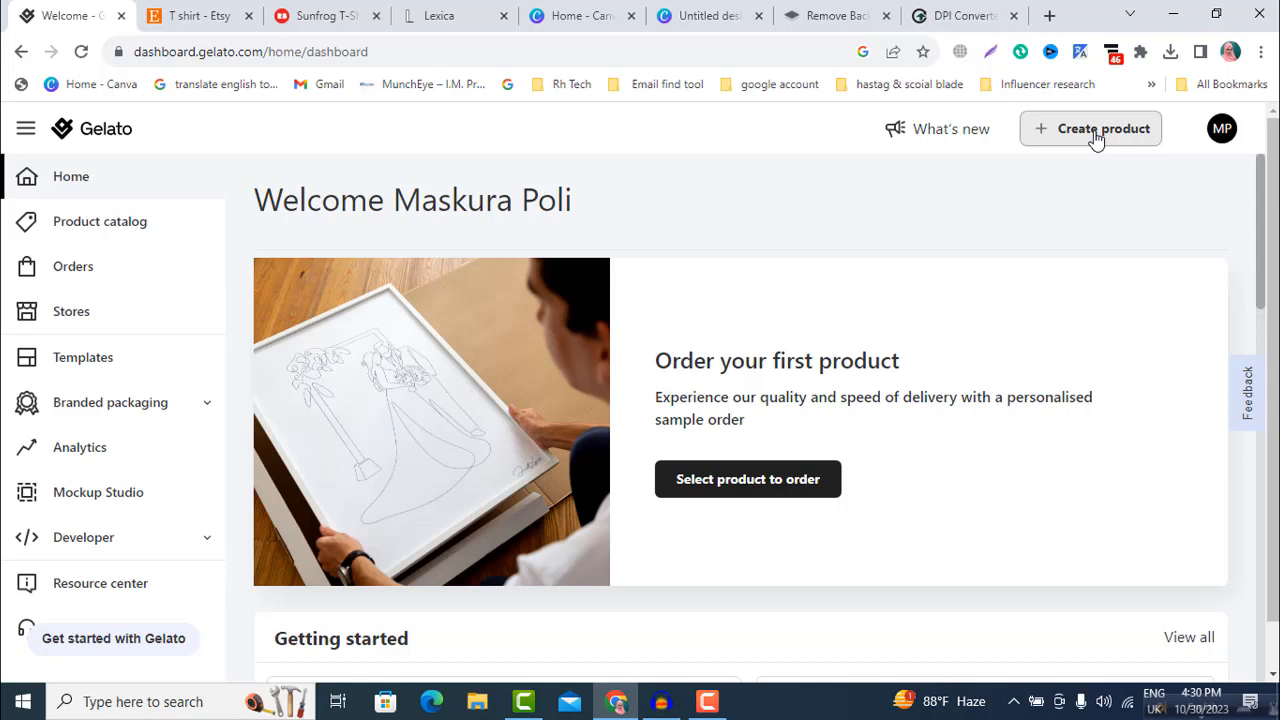
Step: Start a new product template and choose the Men's clothing category
click(53, 365)
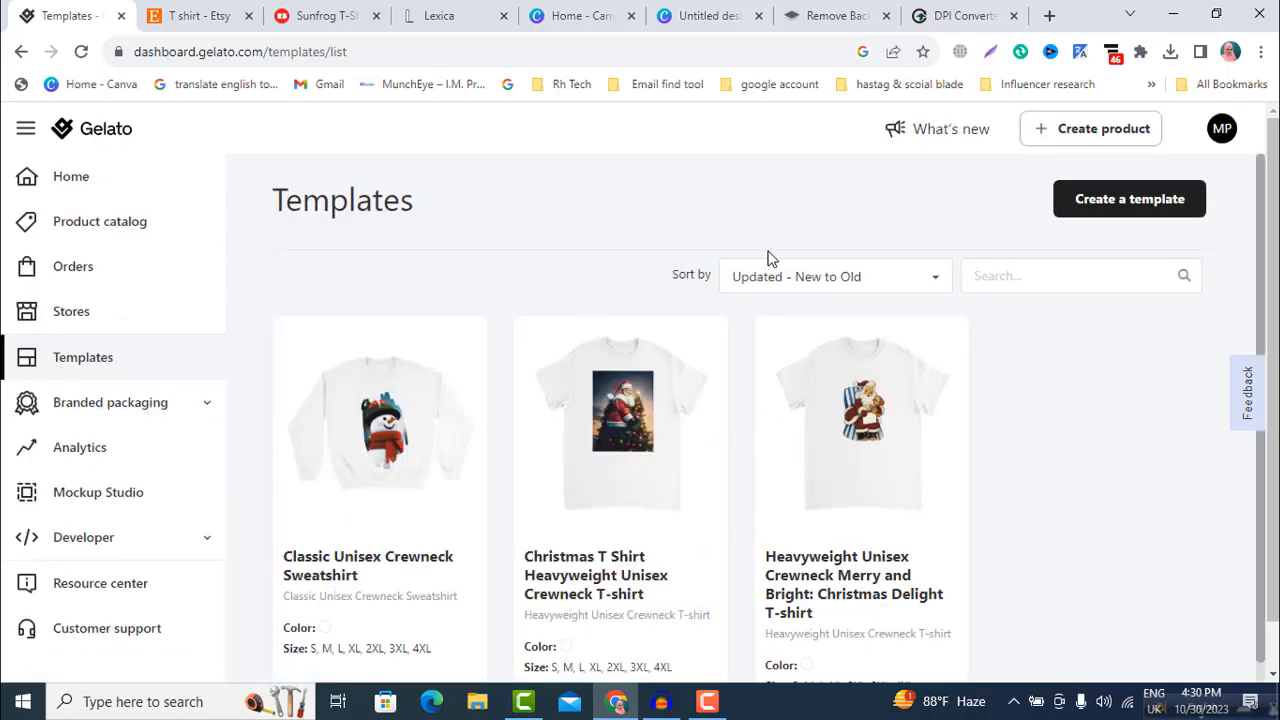
click(1130, 199)
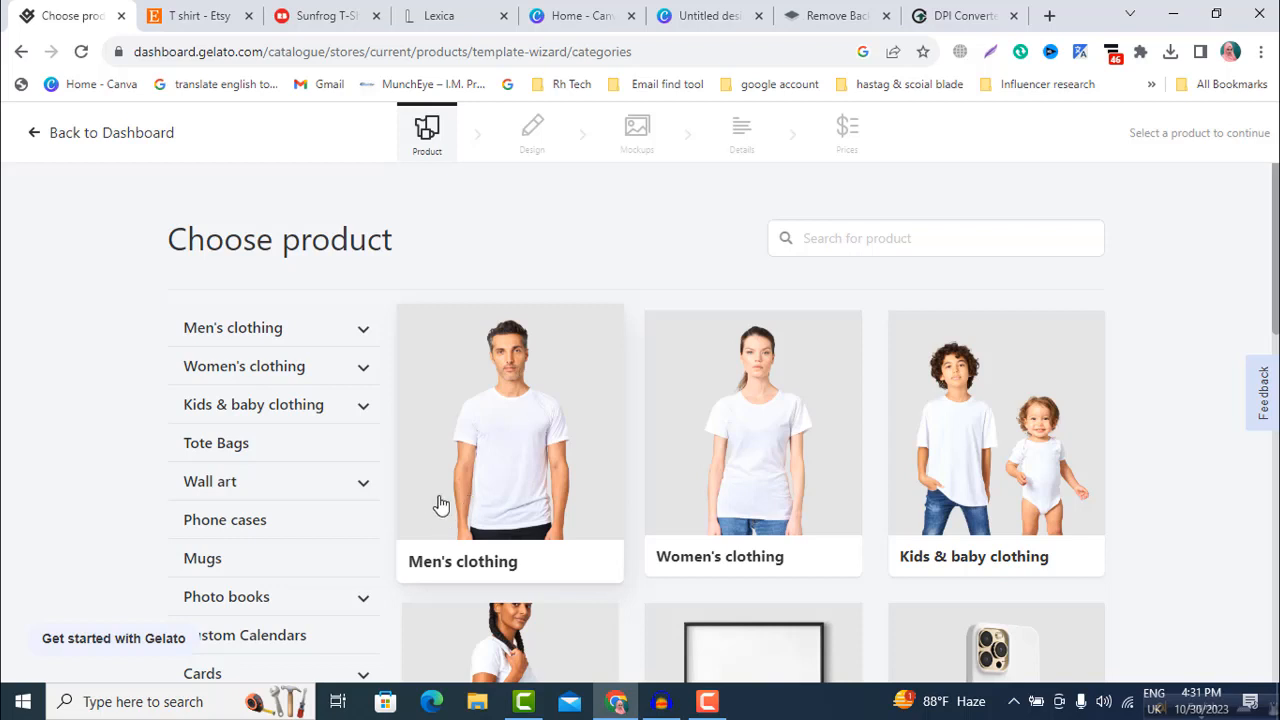
scroll(494, 528, down, 1)
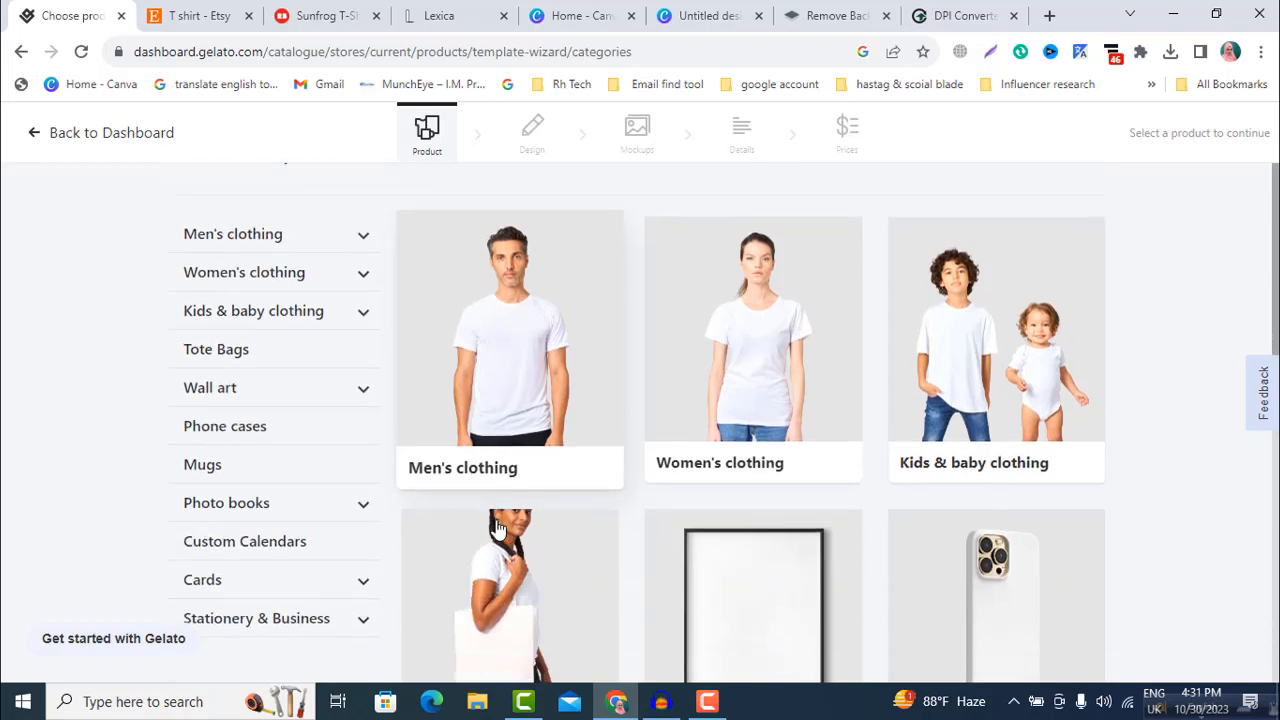
click(503, 369)
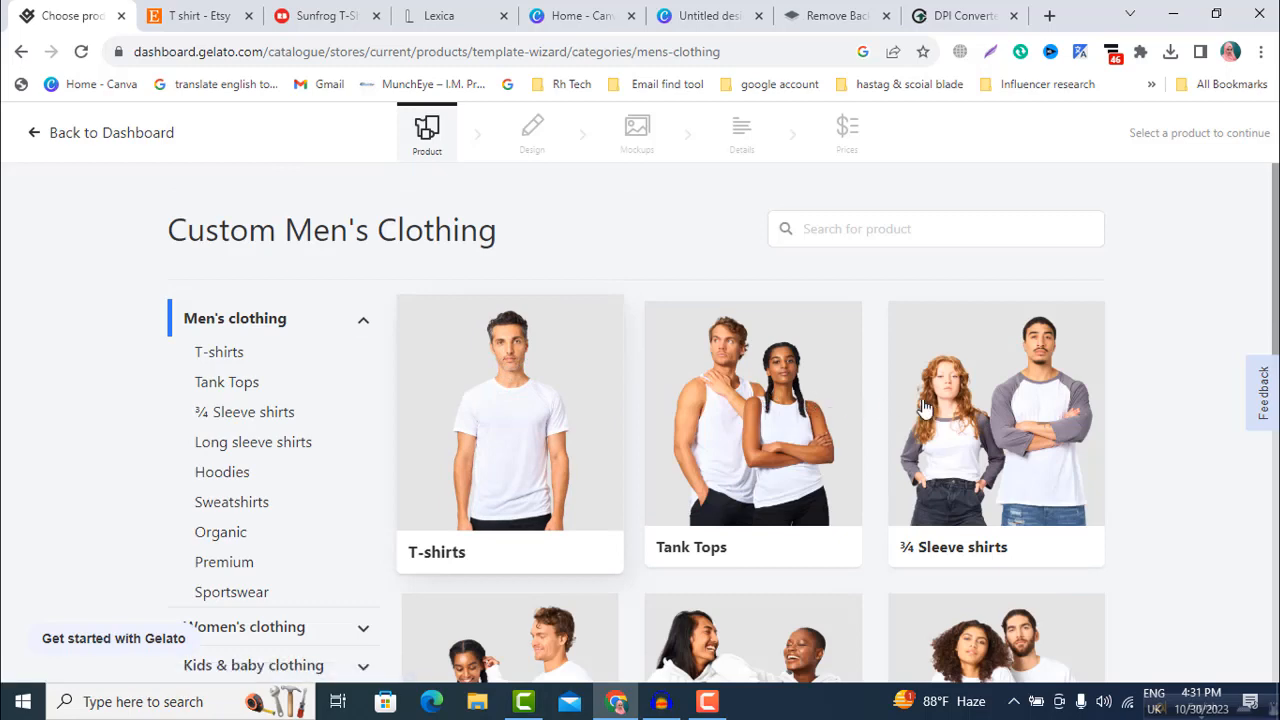
Step: Browse the men's T-shirts and choose the Heavyweight Unisex Crewneck T-shirt as the template product
scroll(518, 491, down, 1)
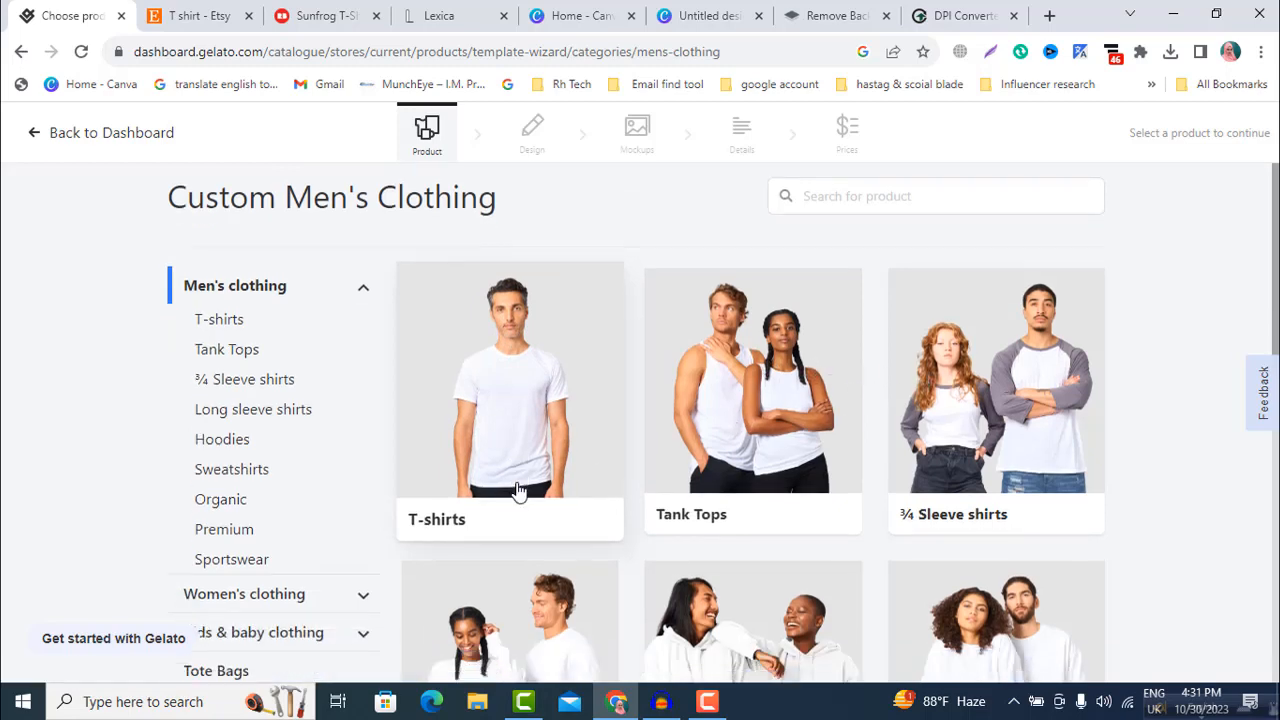
scroll(518, 491, down, 1)
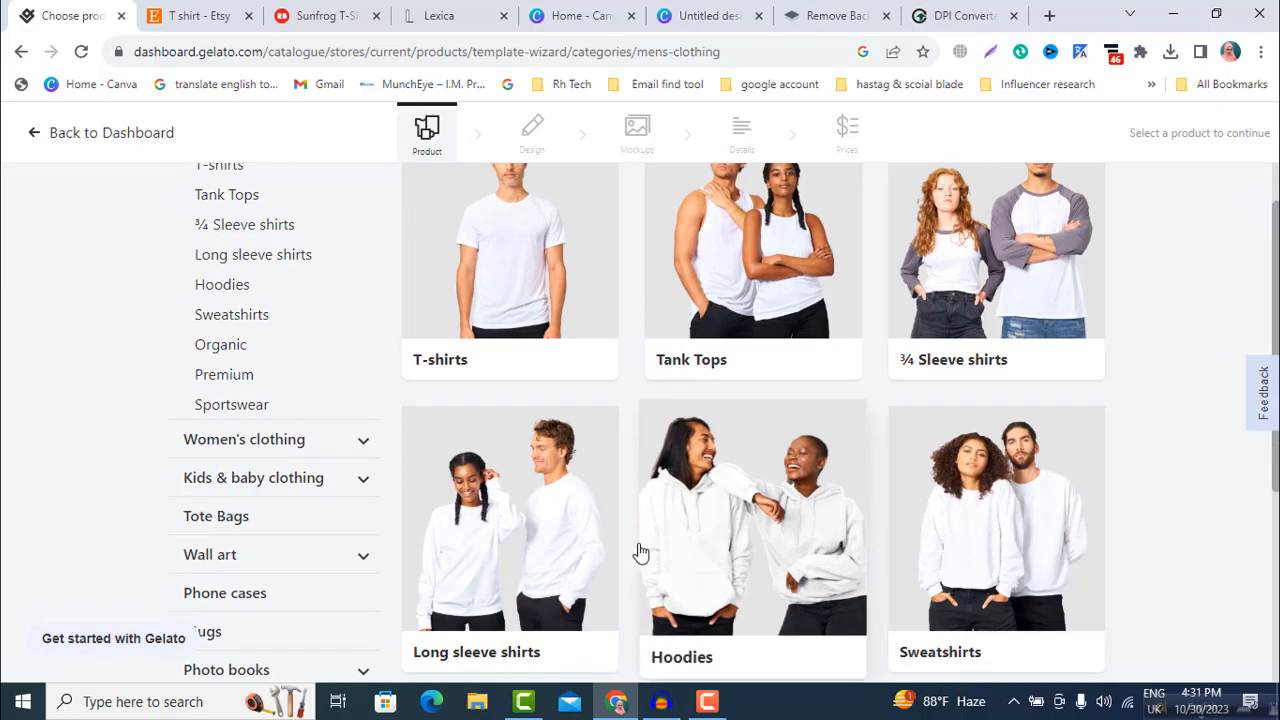
scroll(640, 551, down, 3)
scroll(559, 500, down, 1)
scroll(573, 463, up, 3)
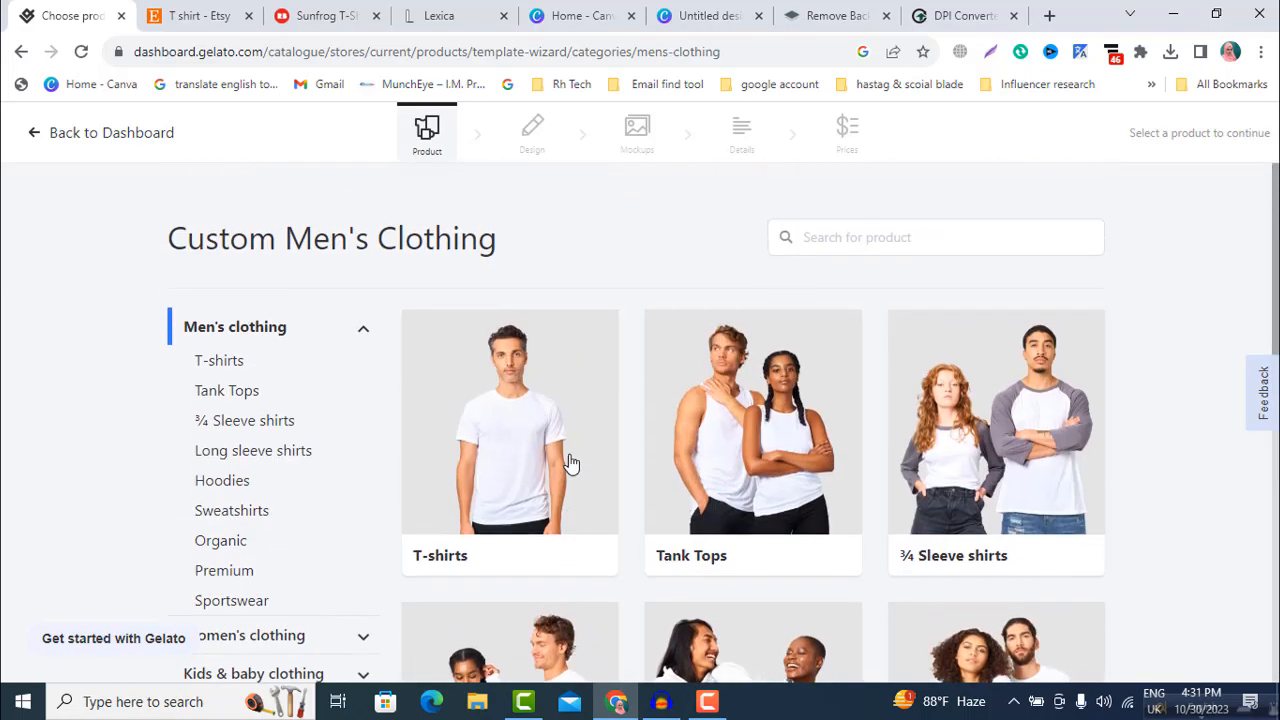
click(484, 428)
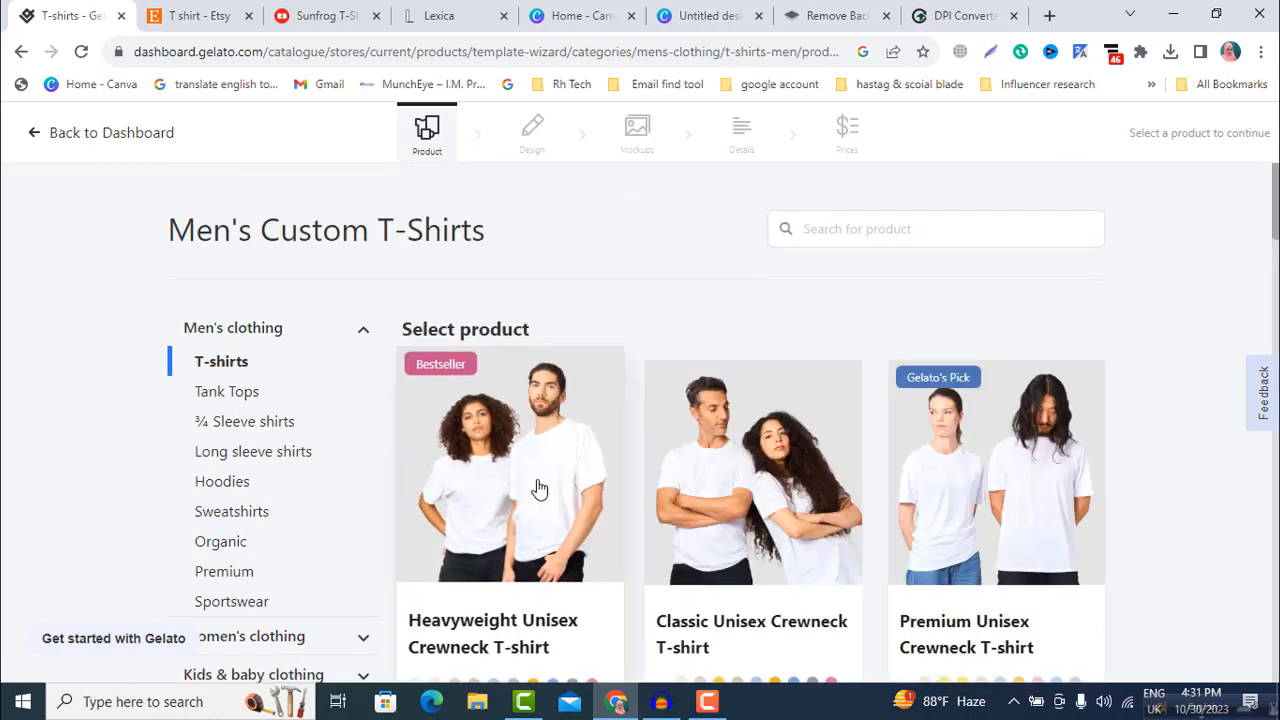
scroll(538, 488, down, 3)
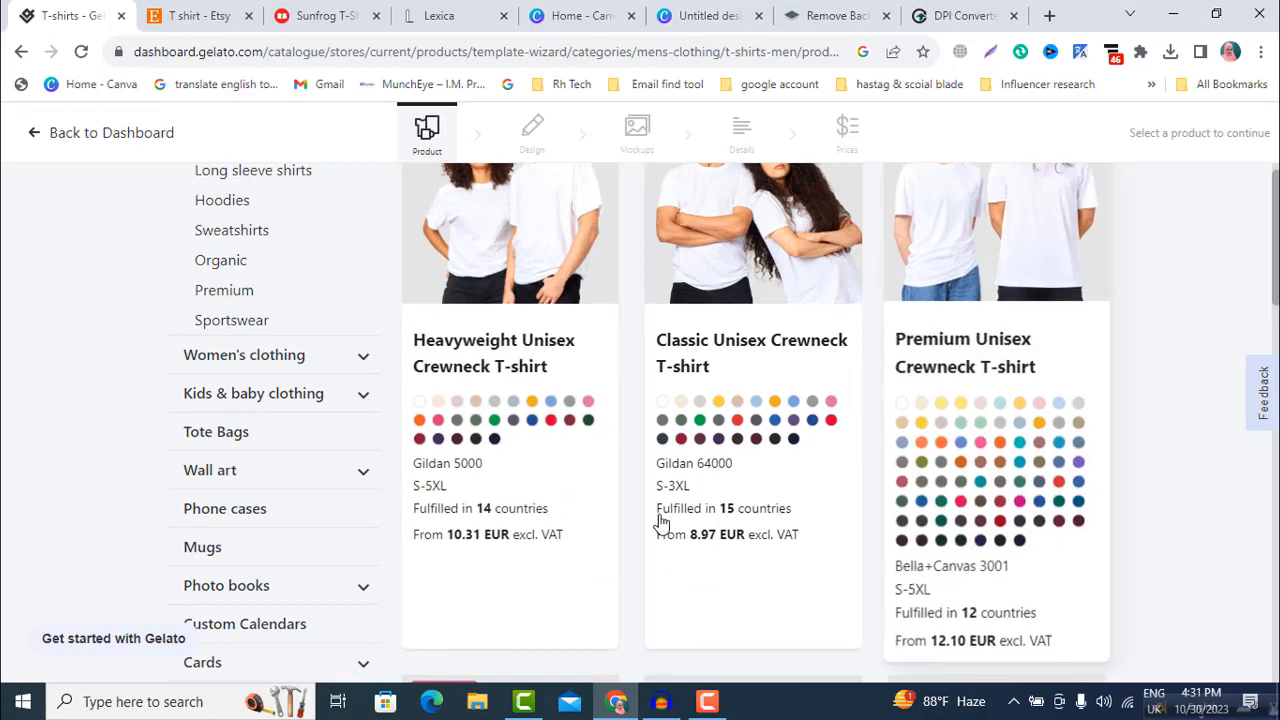
scroll(660, 523, down, 5)
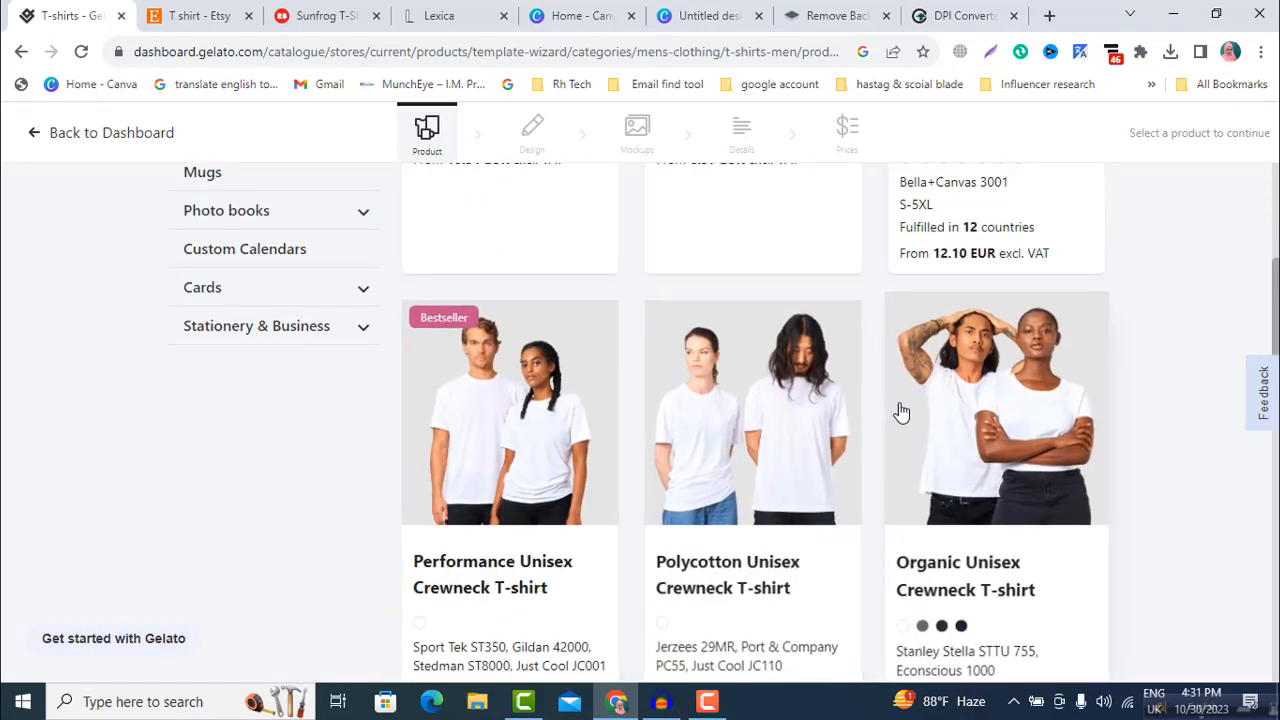
scroll(680, 417, up, 5)
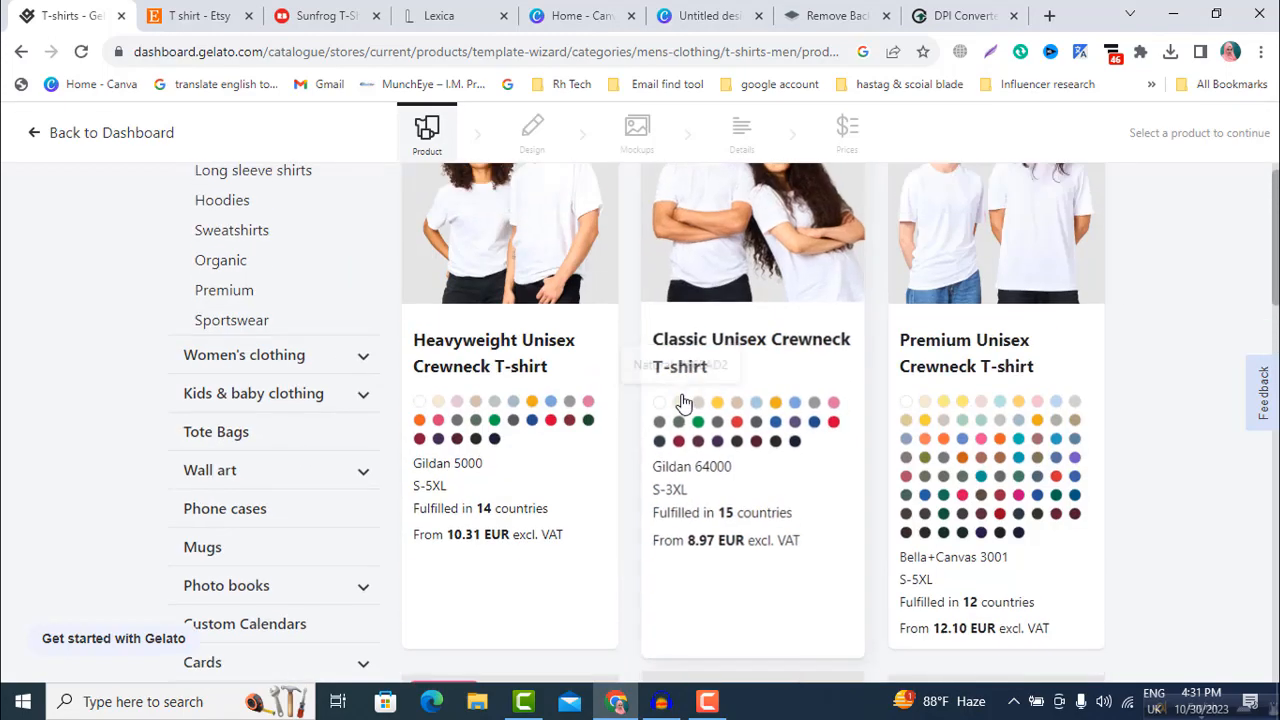
click(482, 398)
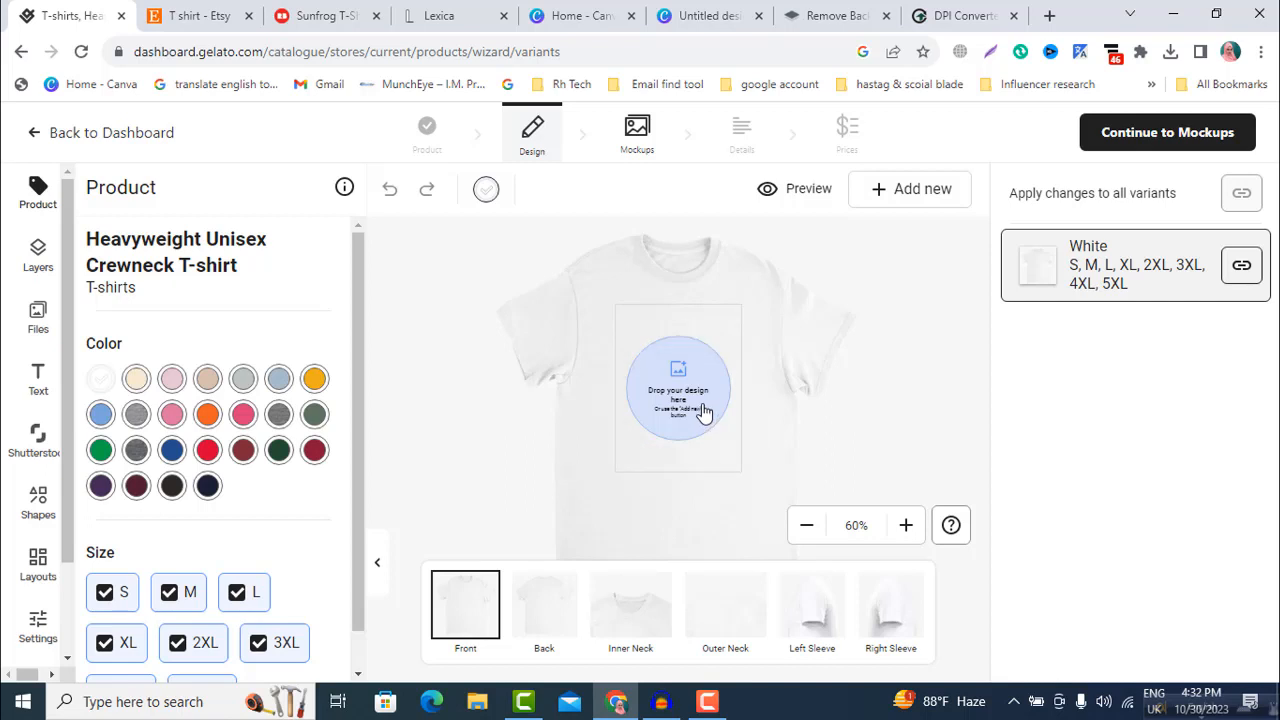
Step: Upload the image "Russian Santa Claus with Snow Maiden and Snowman" from the device's Downloads folder to the design files
click(678, 388)
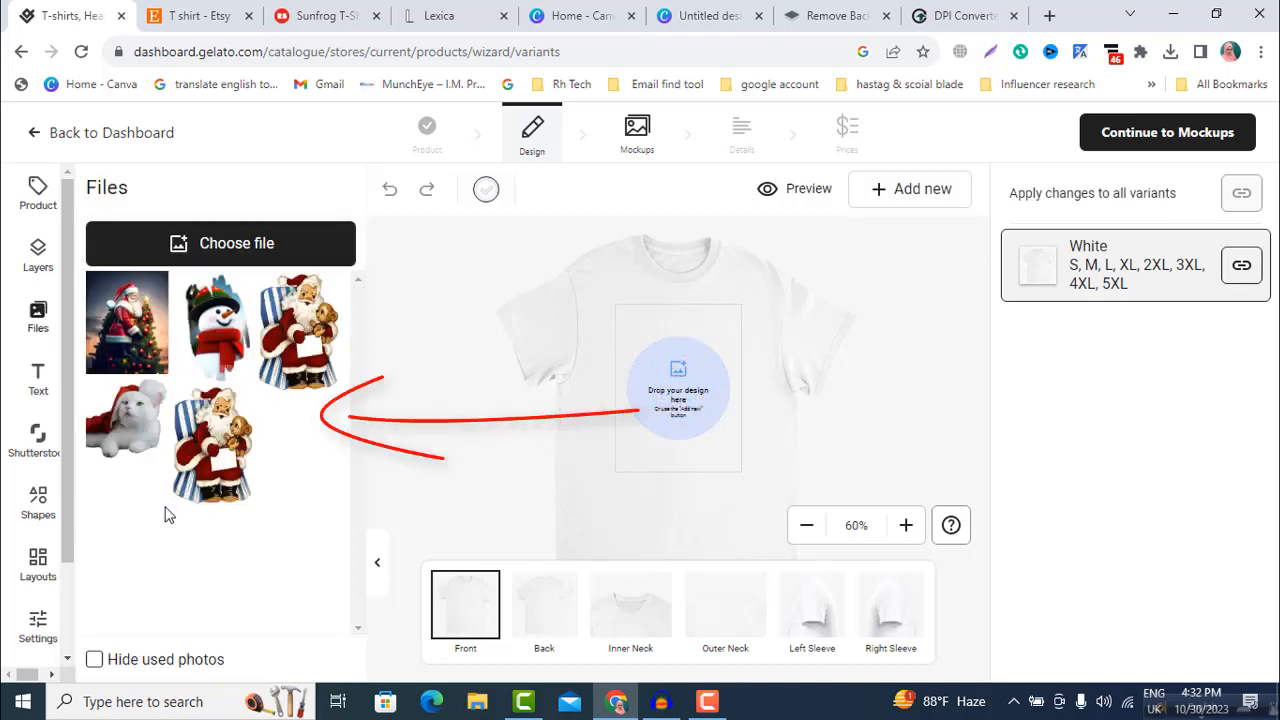
mouse_move(140, 333)
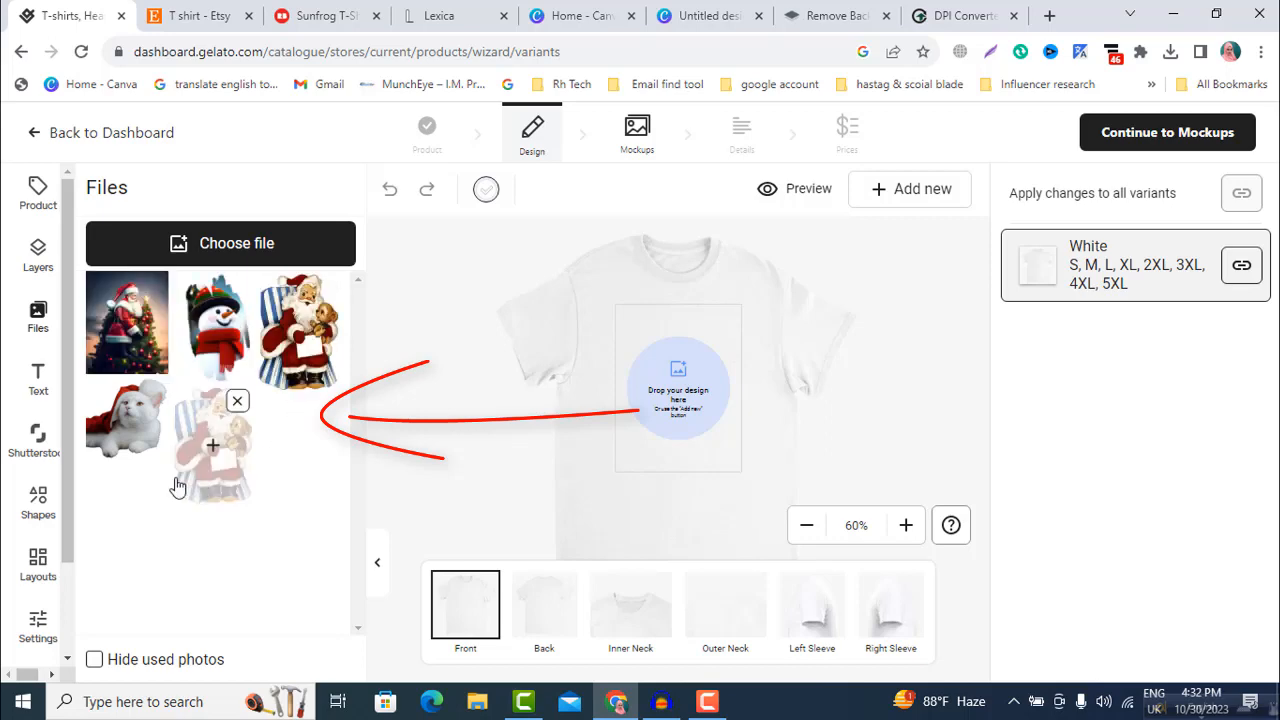
click(220, 255)
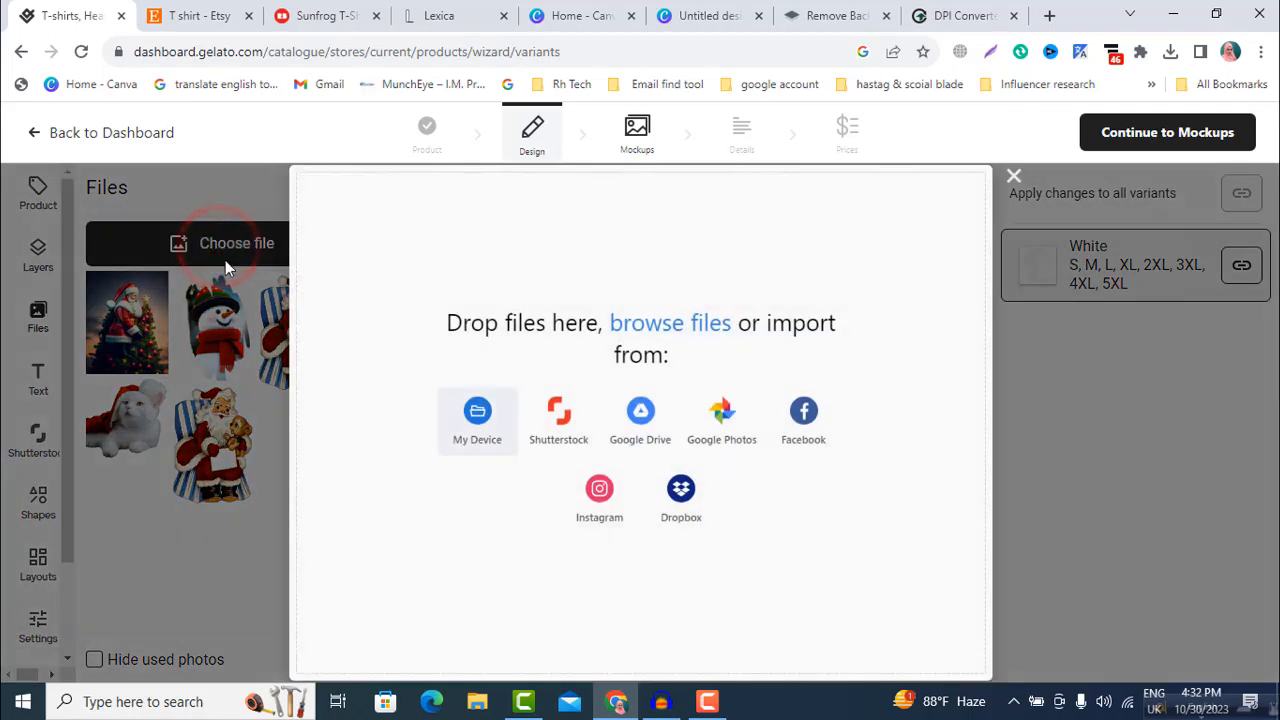
click(477, 418)
scroll(255, 255, down, 1)
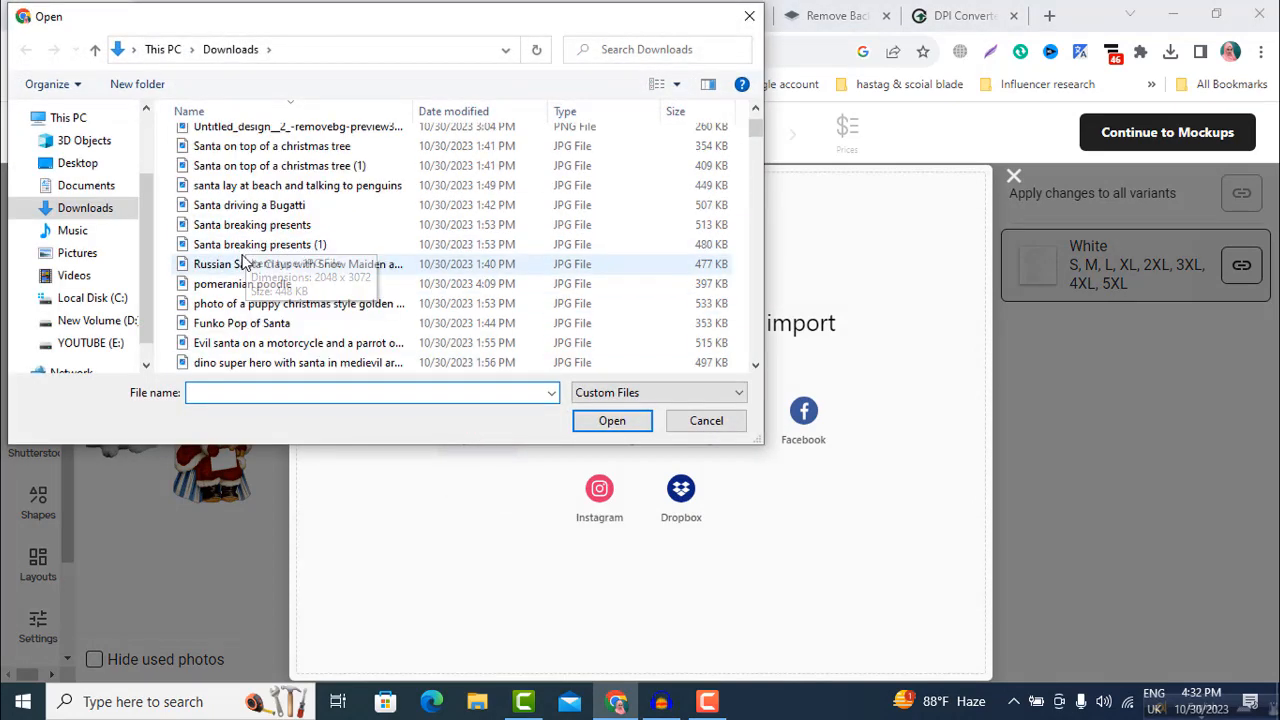
click(240, 265)
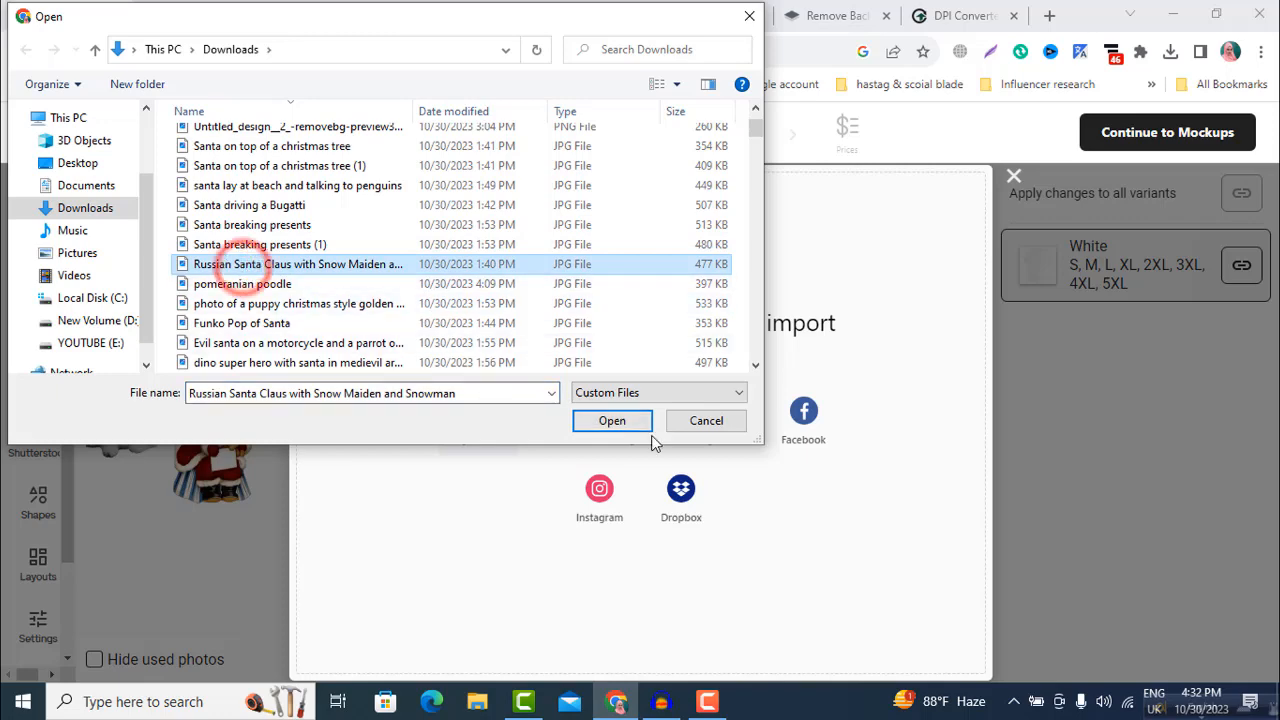
click(600, 424)
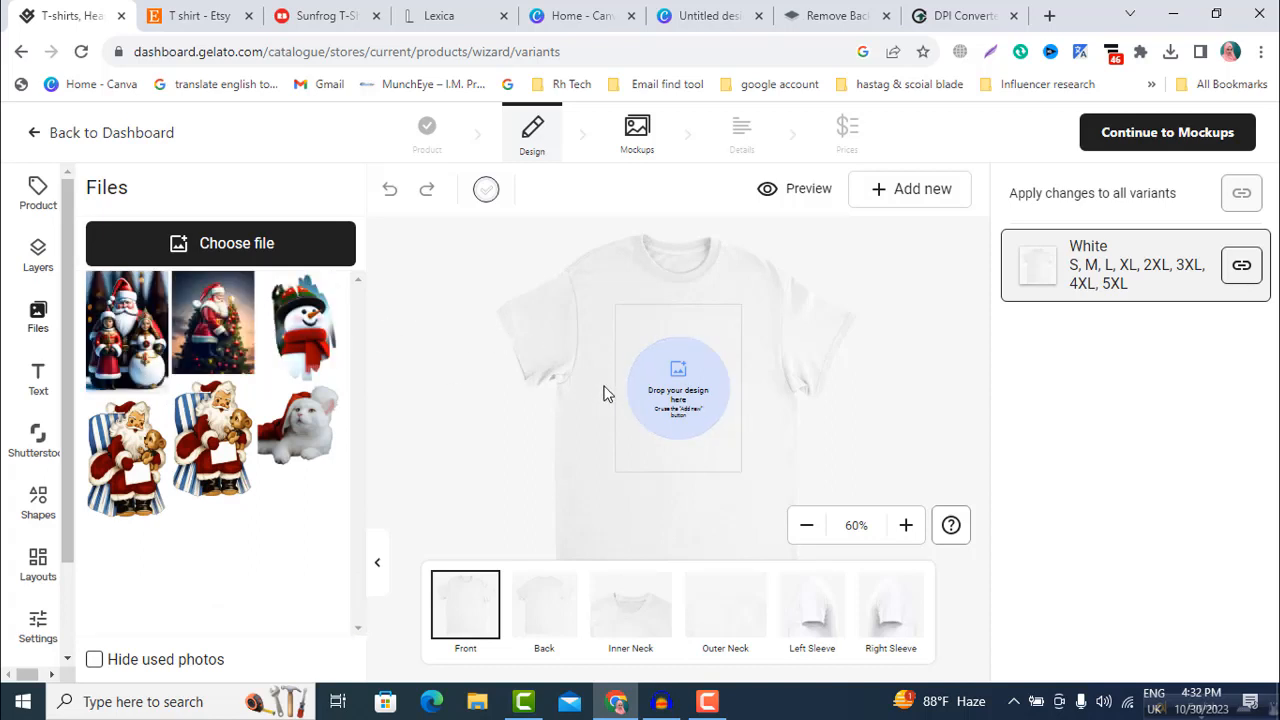
Step: Place the uploaded image of the white cat in a Santa hat on the front of the T-shirt
mouse_move(155, 480)
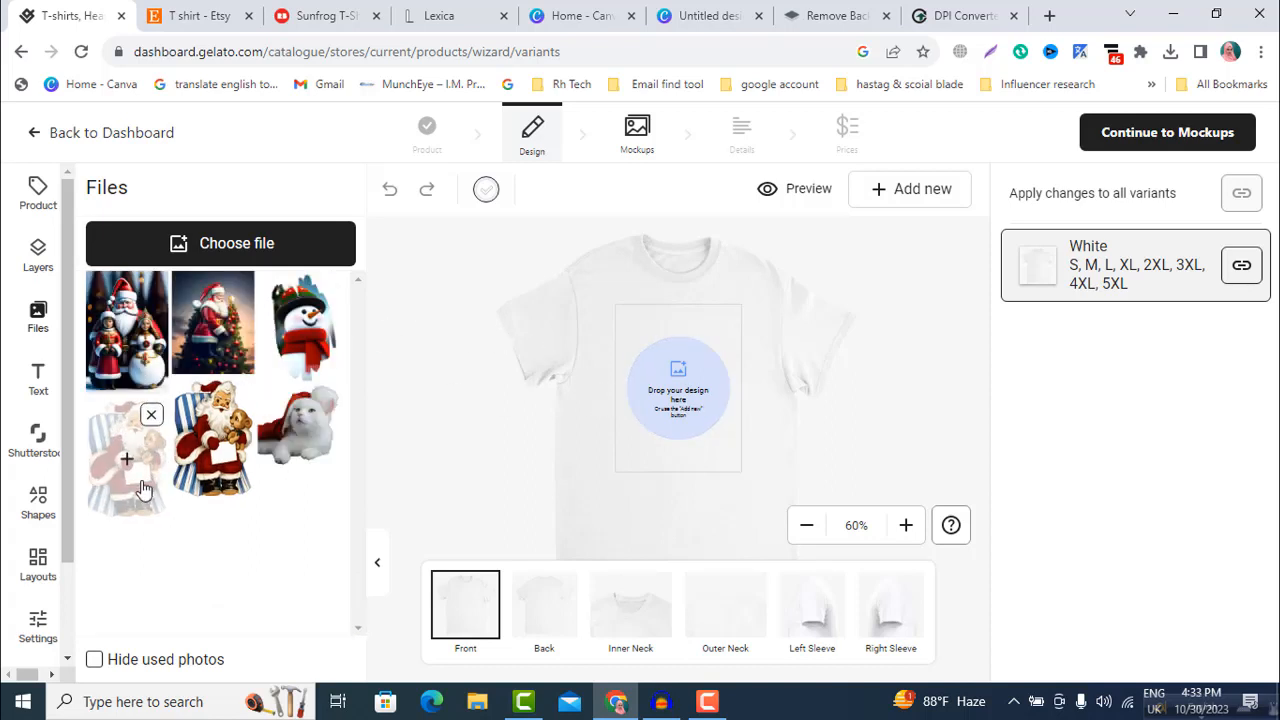
click(299, 429)
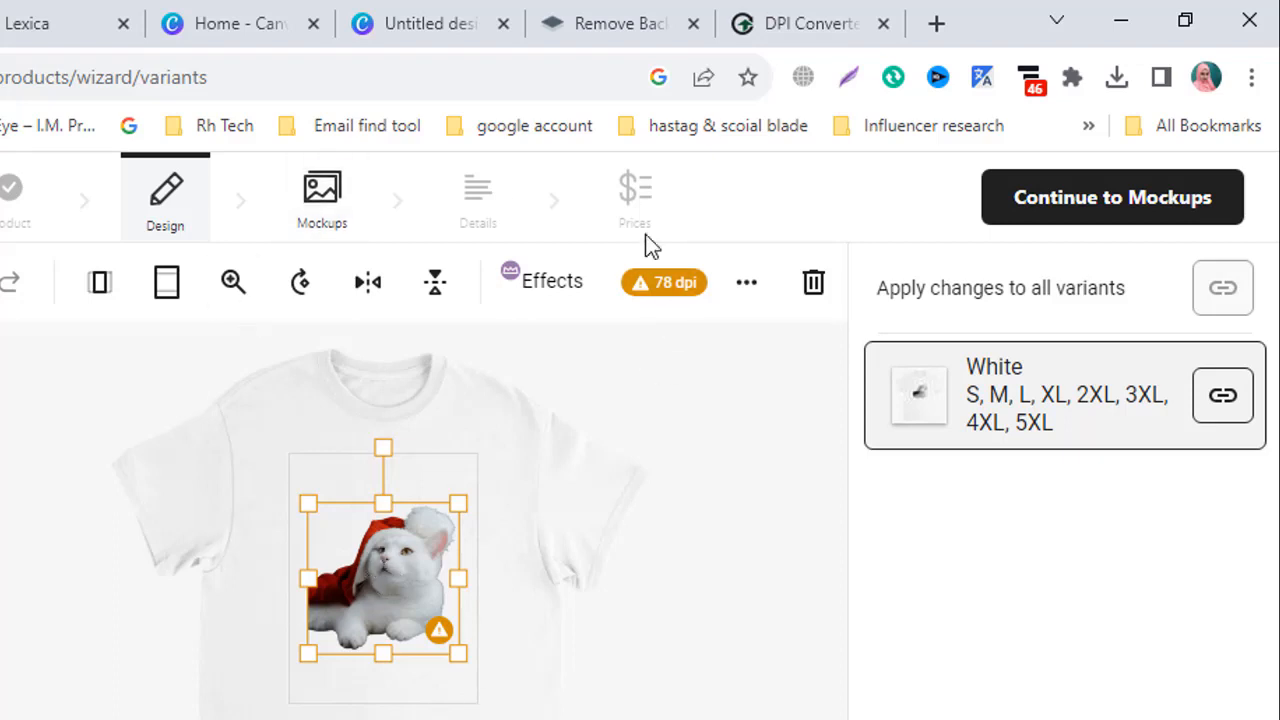
Step: Try flipping the cat image horizontally and back, and try enlarging it in zoom mode
click(367, 284)
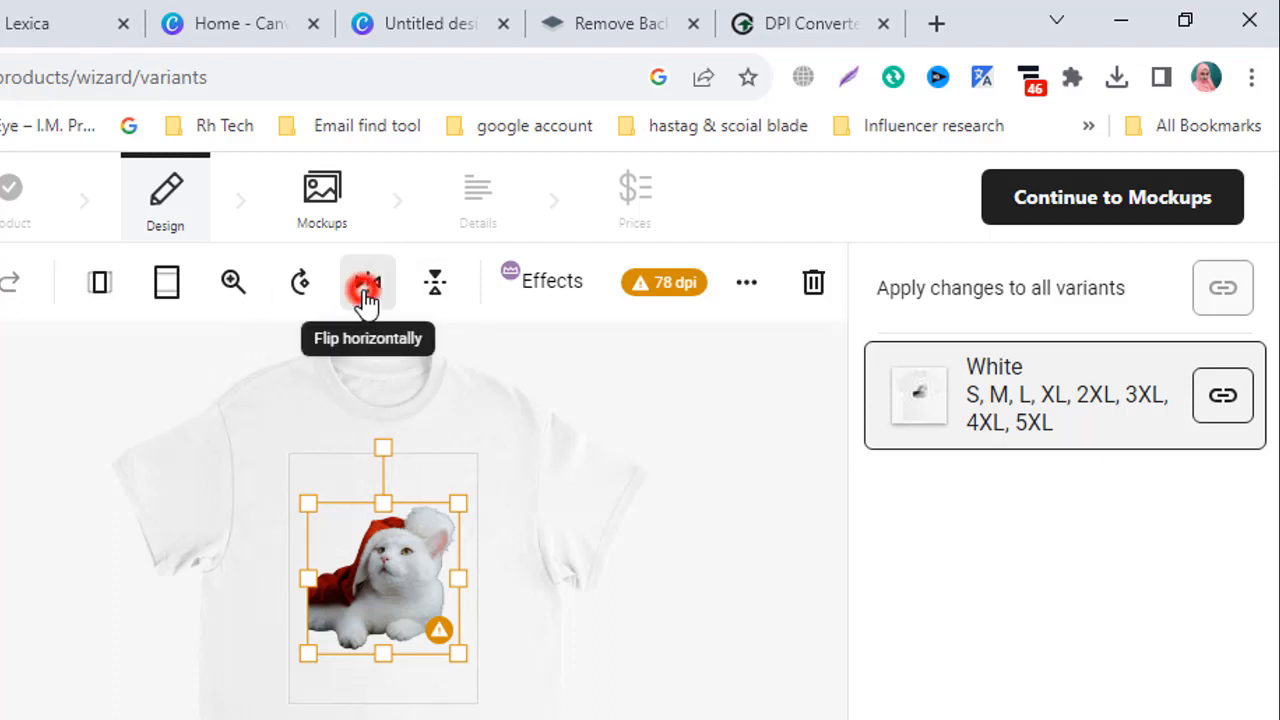
click(367, 284)
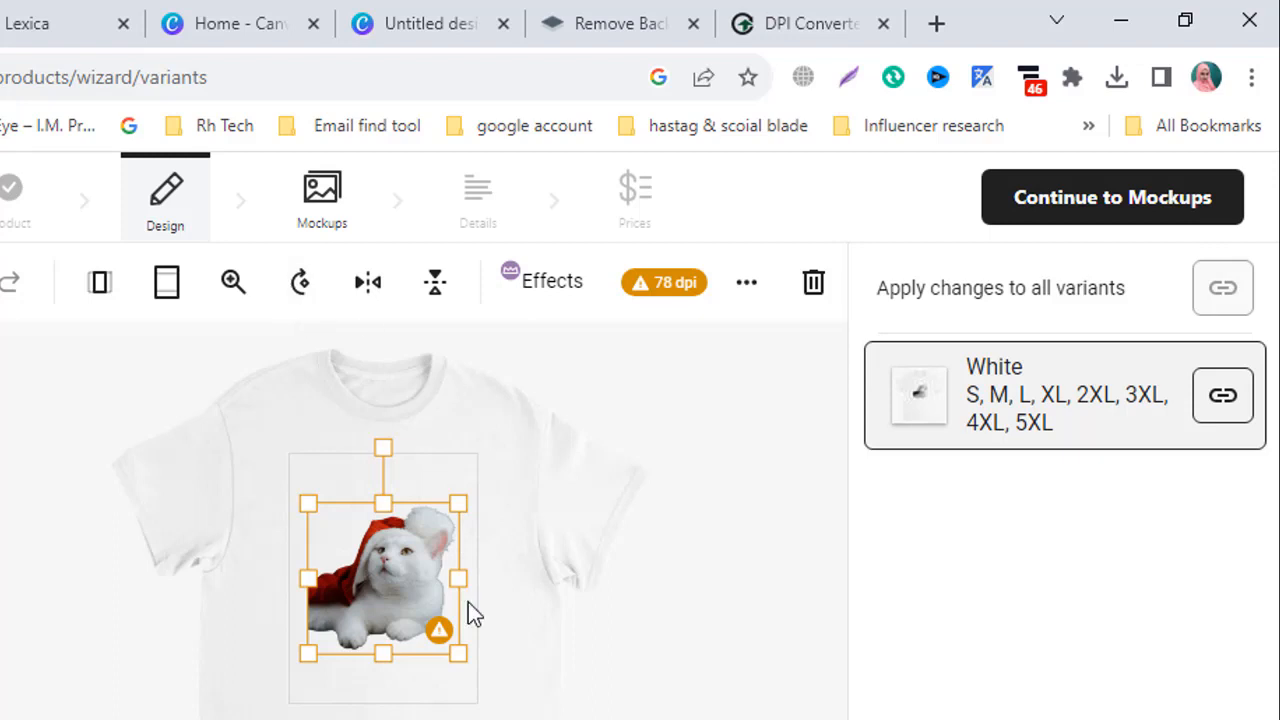
click(233, 282)
mouse_move(243, 372)
mouse_down()
mouse_move(297, 374)
mouse_move(250, 385)
mouse_up()
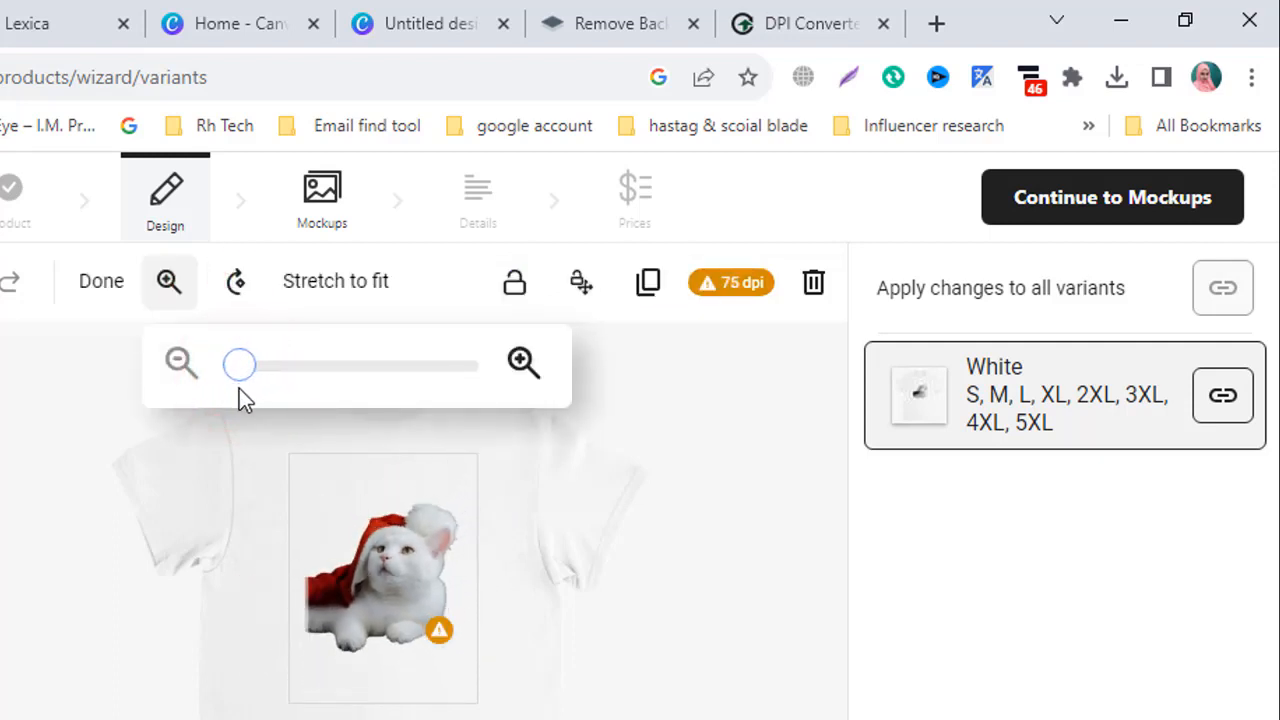
click(66, 516)
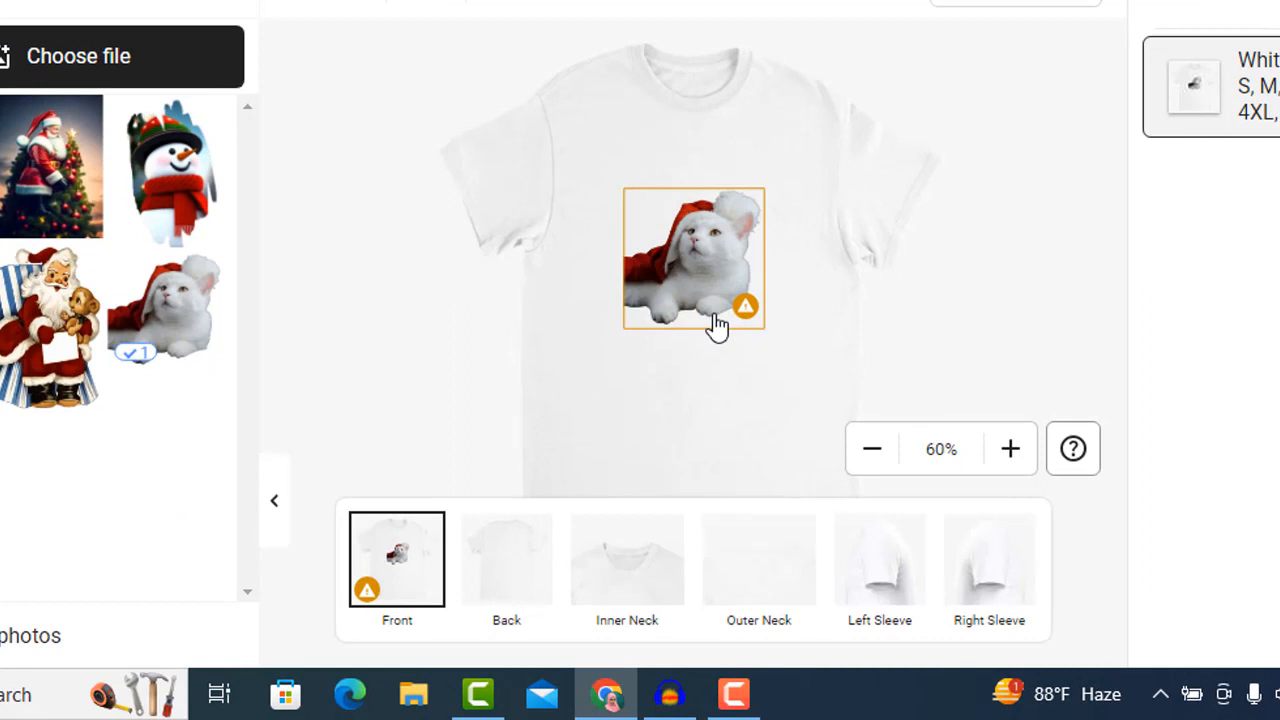
Step: View the T-shirt's back, inner neck, outer neck, left sleeve and right sleeve print areas, and return to the front
click(501, 596)
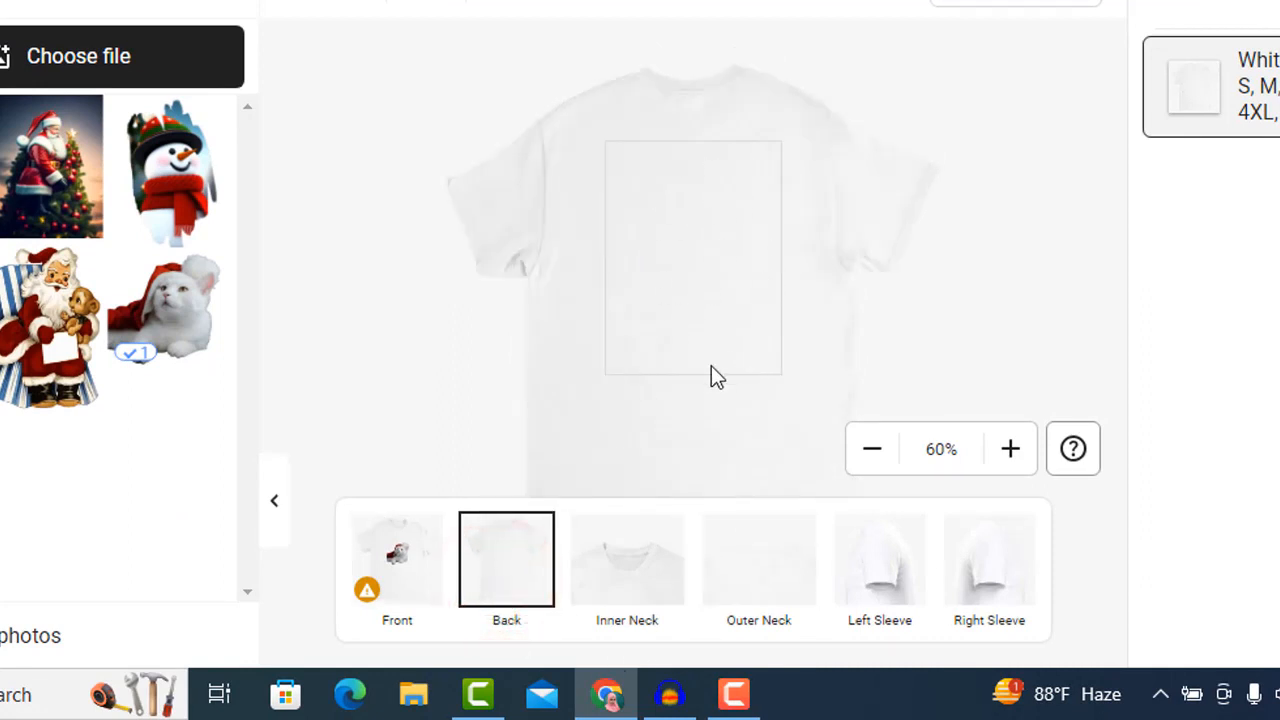
click(617, 591)
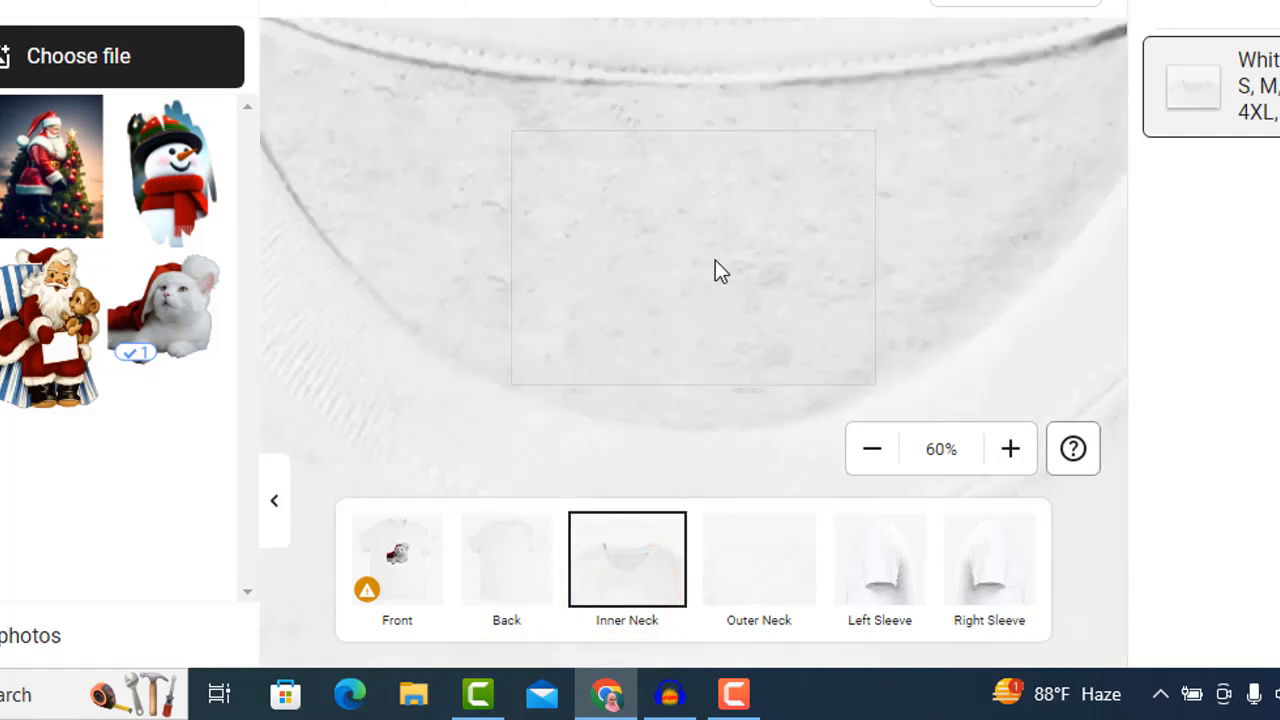
click(781, 577)
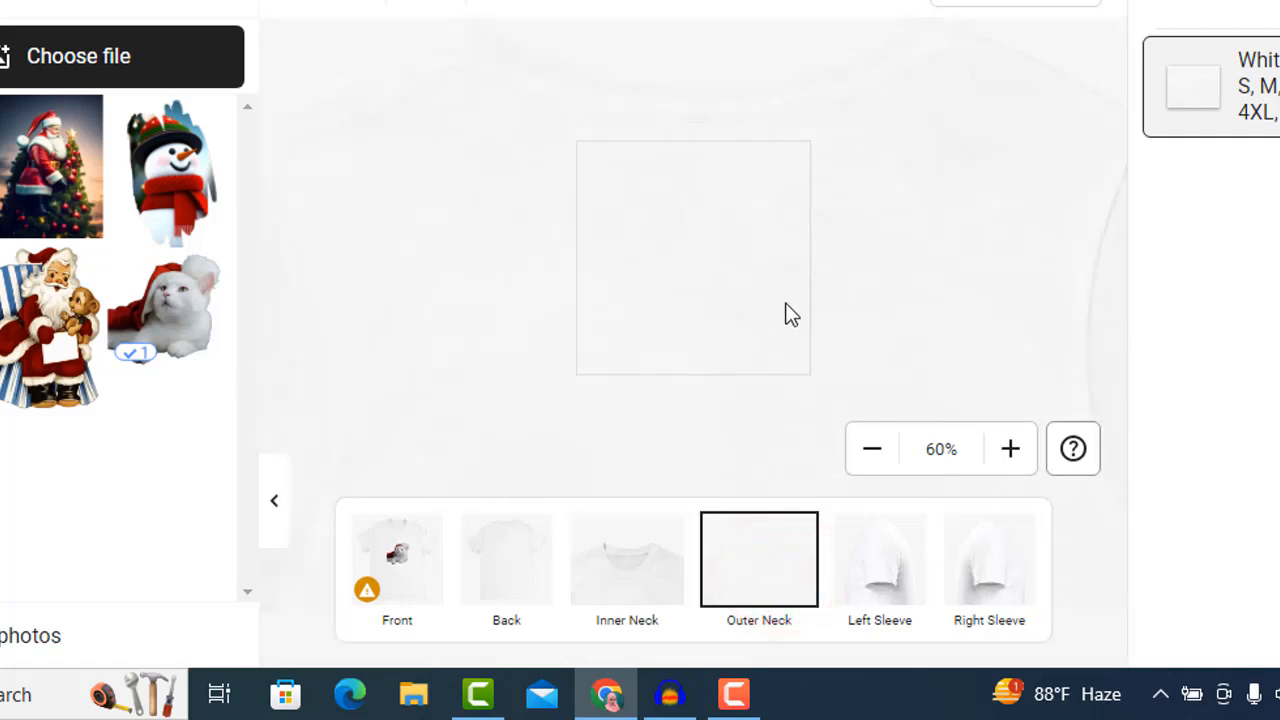
click(886, 572)
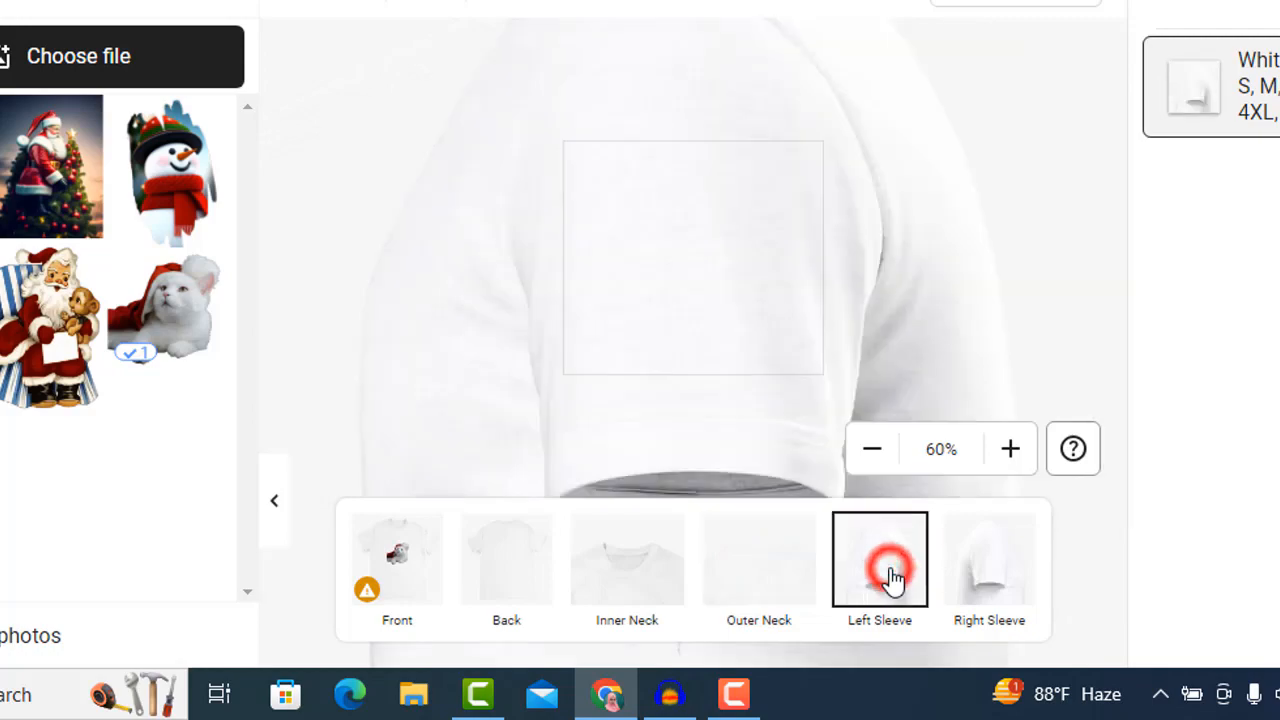
click(1000, 587)
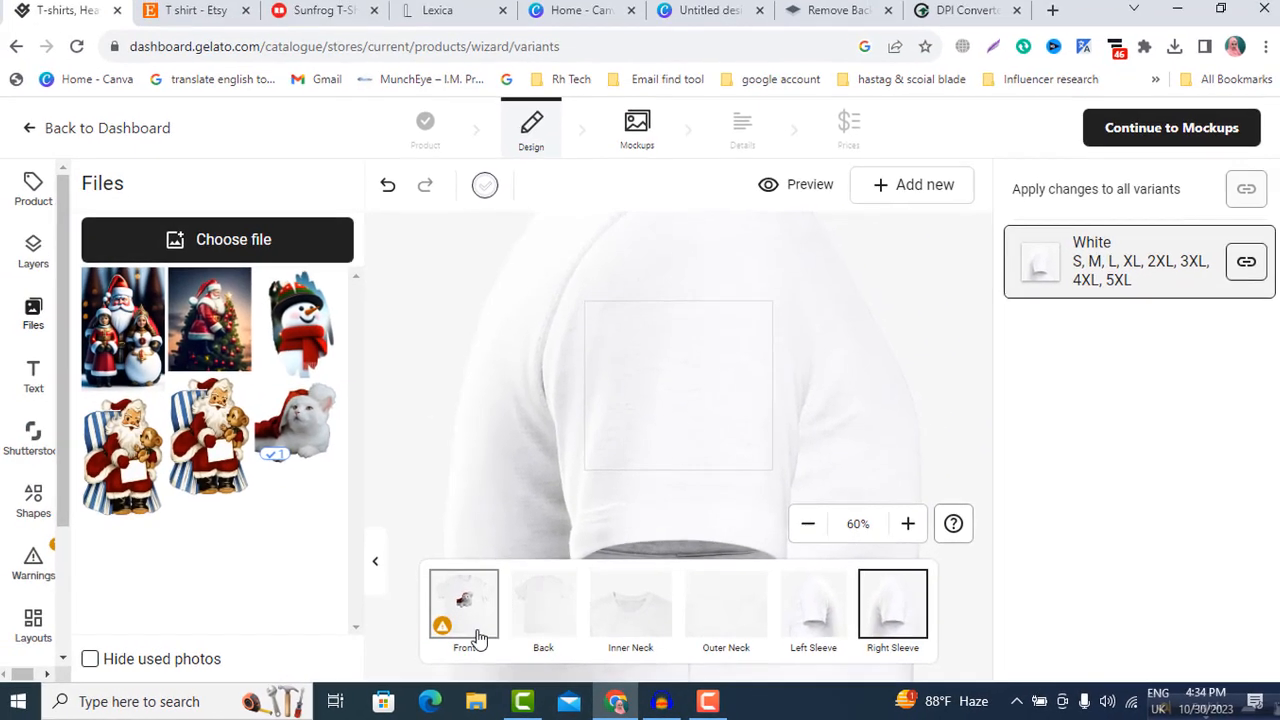
click(452, 610)
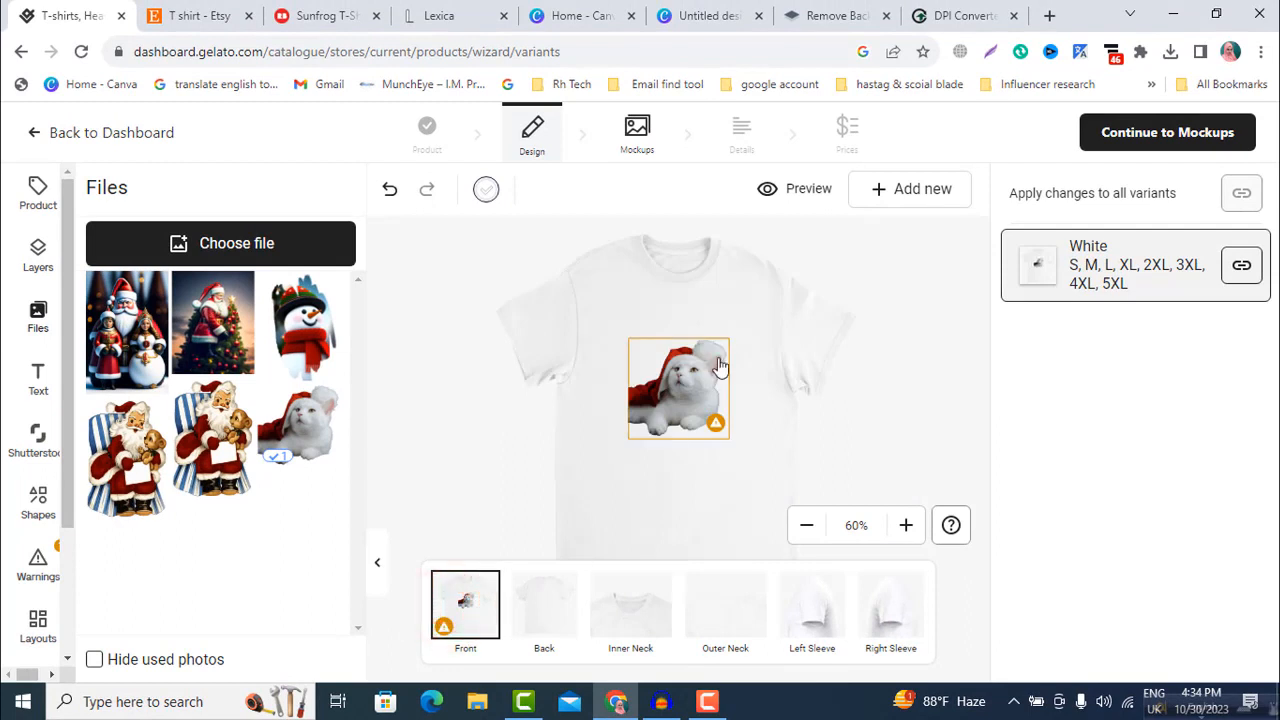
Step: Proceed to the mockups stage and review the available product mockup styles and the main product image
click(1142, 137)
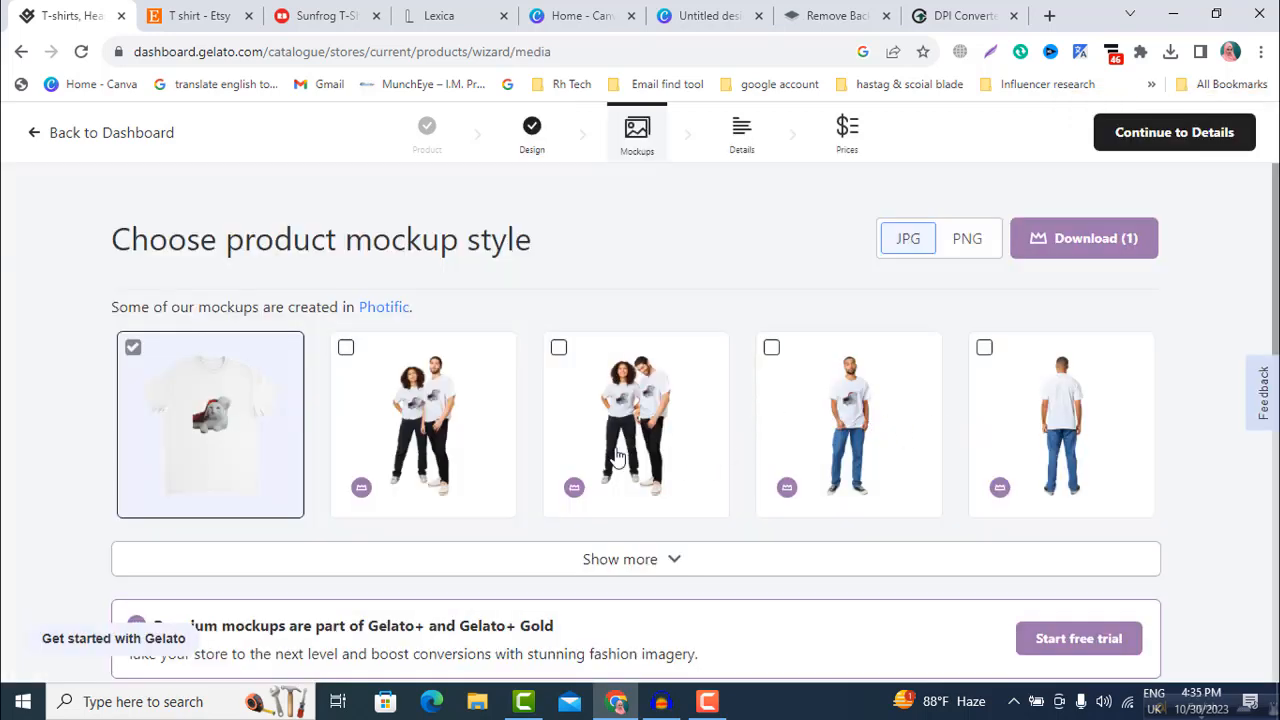
scroll(557, 449, down, 3)
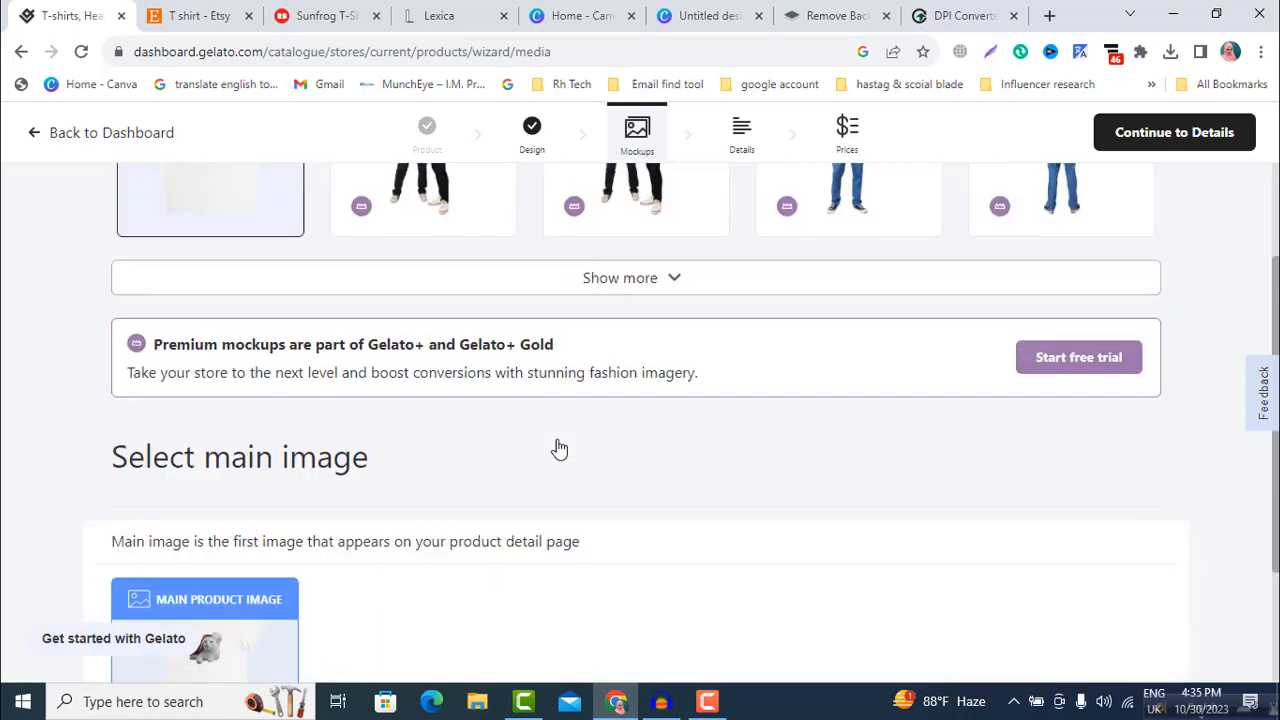
scroll(557, 449, down, 2)
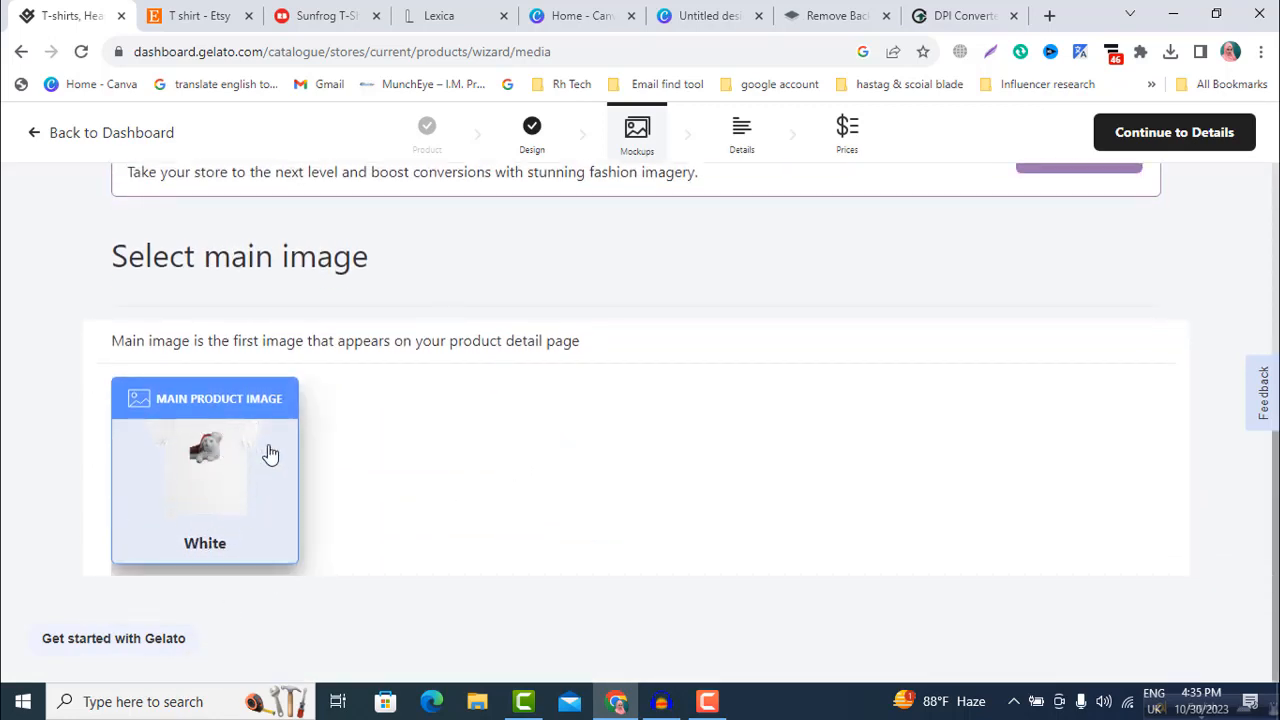
scroll(270, 462, up, 3)
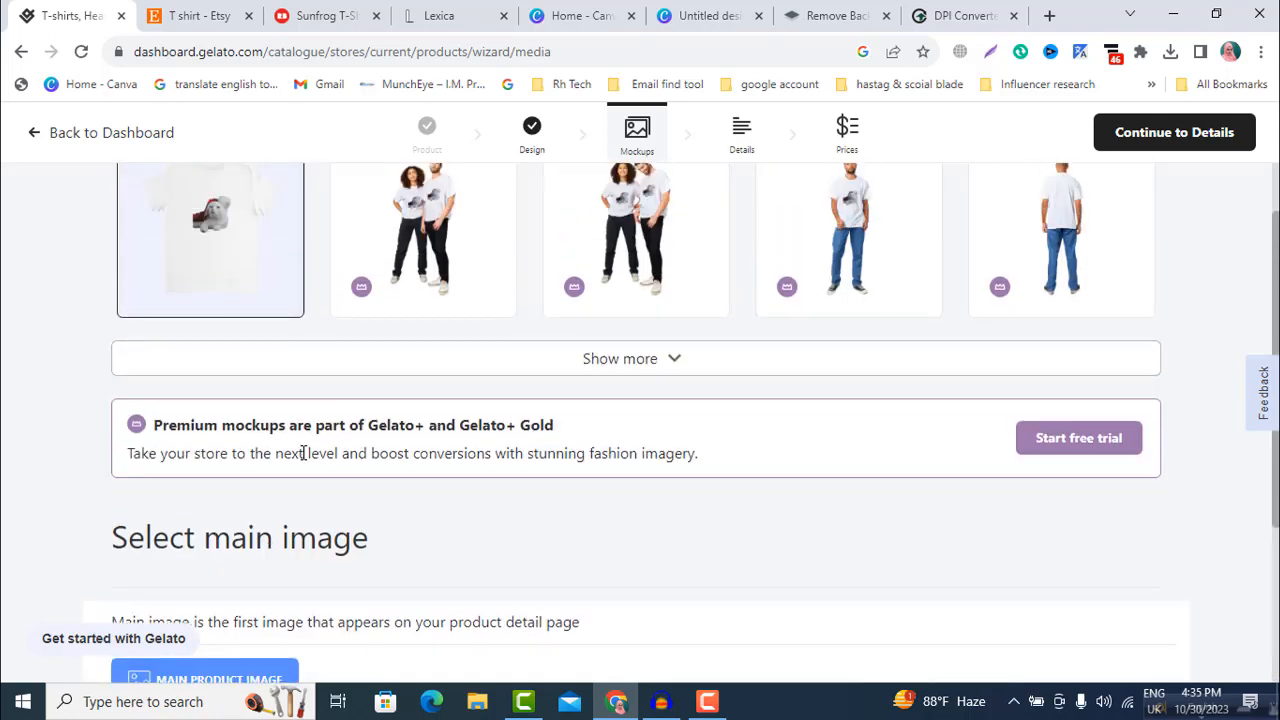
scroll(253, 512, down, 3)
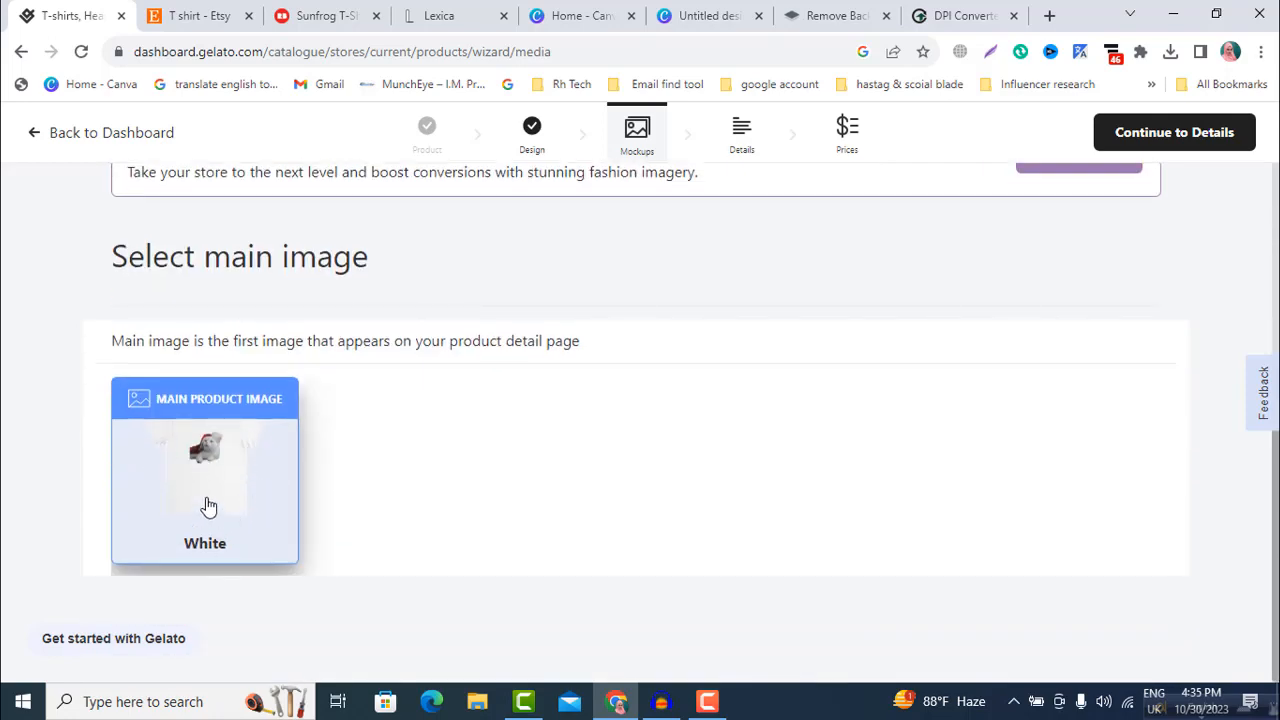
scroll(207, 505, up, 4)
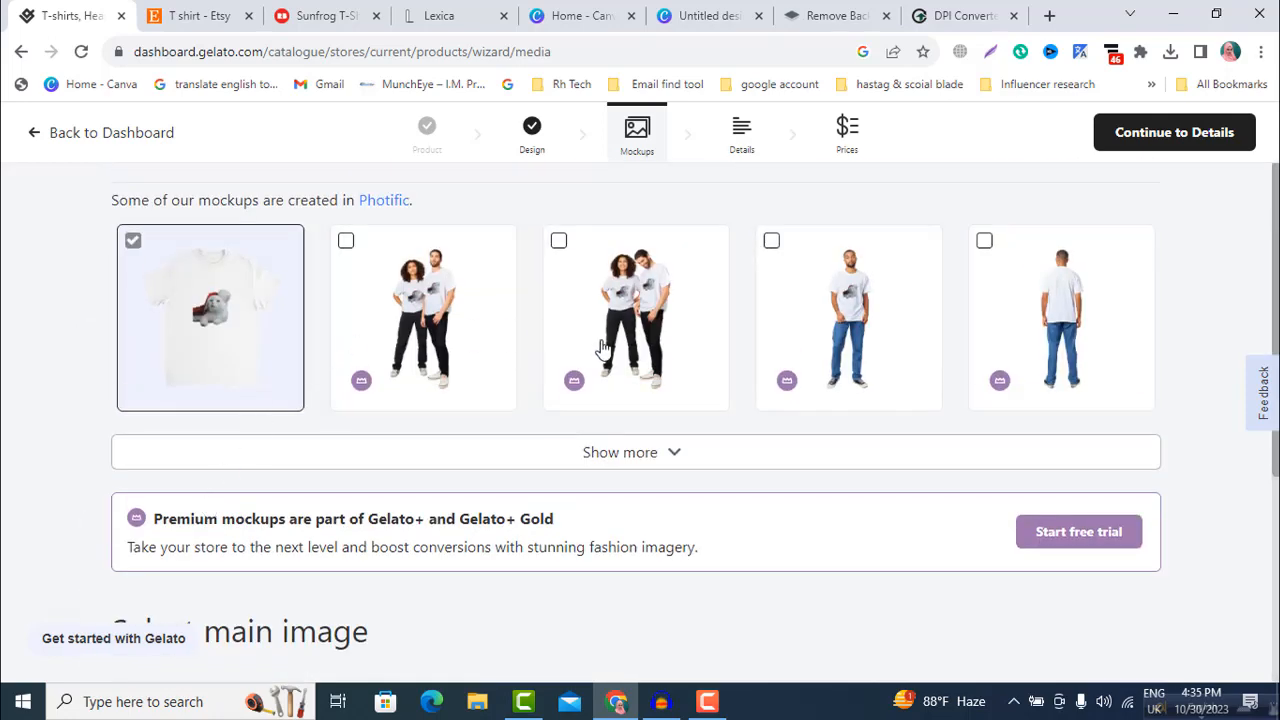
scroll(600, 345, up, 1)
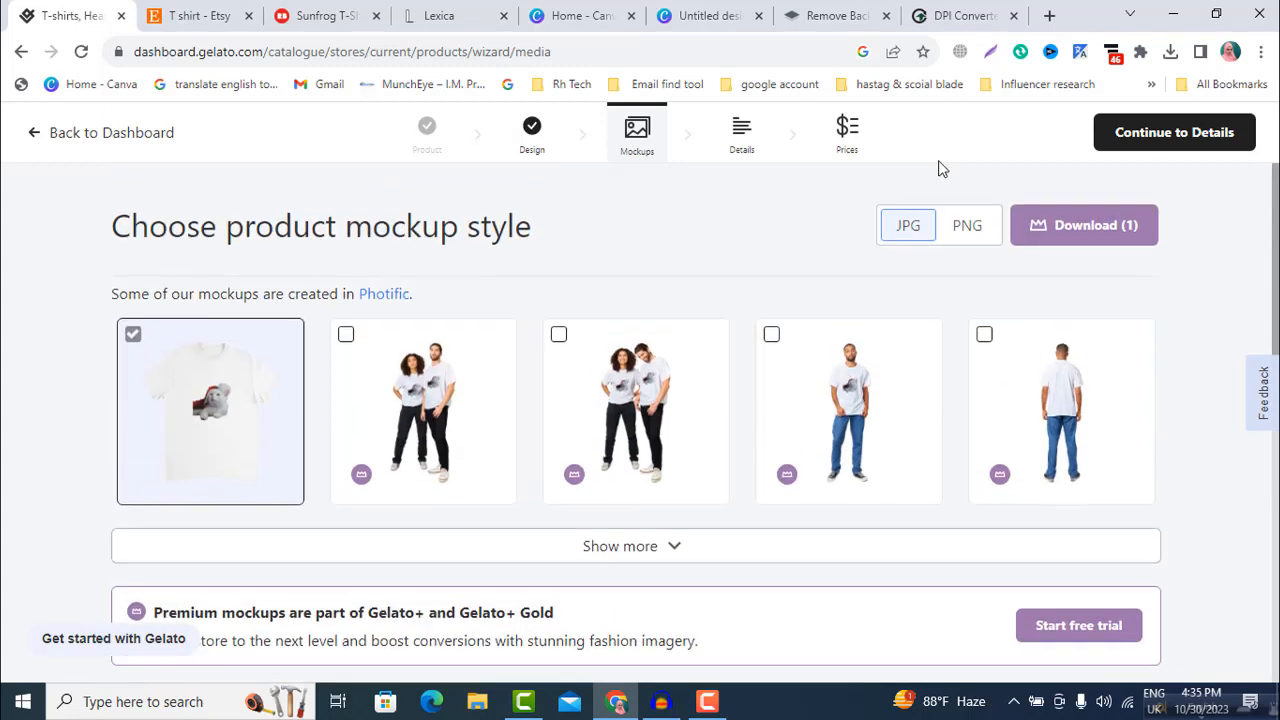
Step: In the details stage, set the product title to "Christmas Heavyweight Unisex Crewneck T-shirt" and continue to the price setup
click(1175, 140)
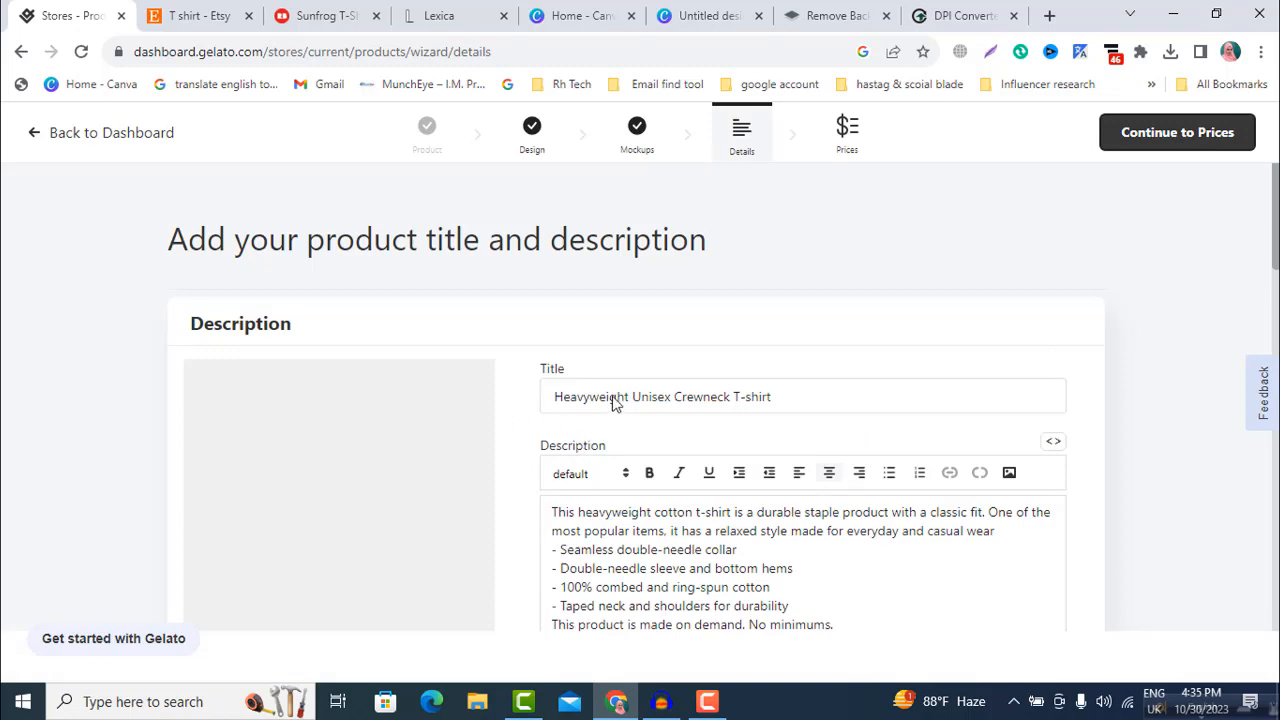
scroll(554, 487, down, 5)
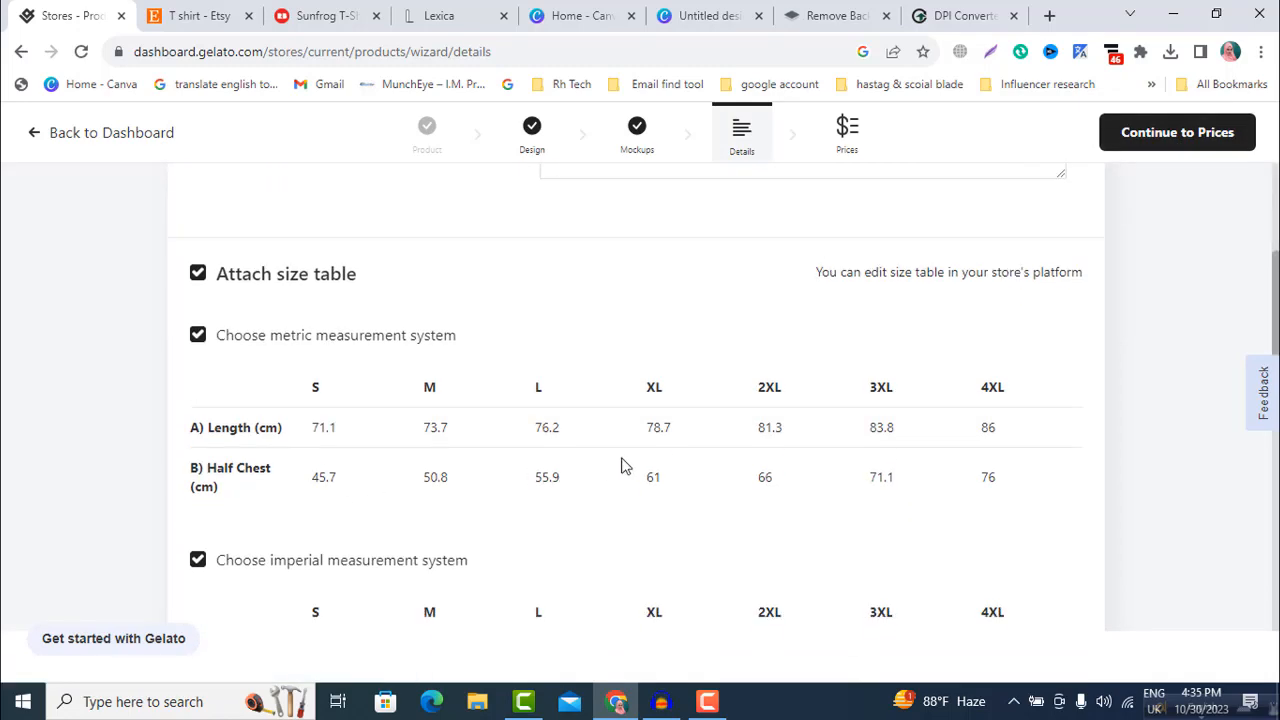
scroll(621, 466, up, 5)
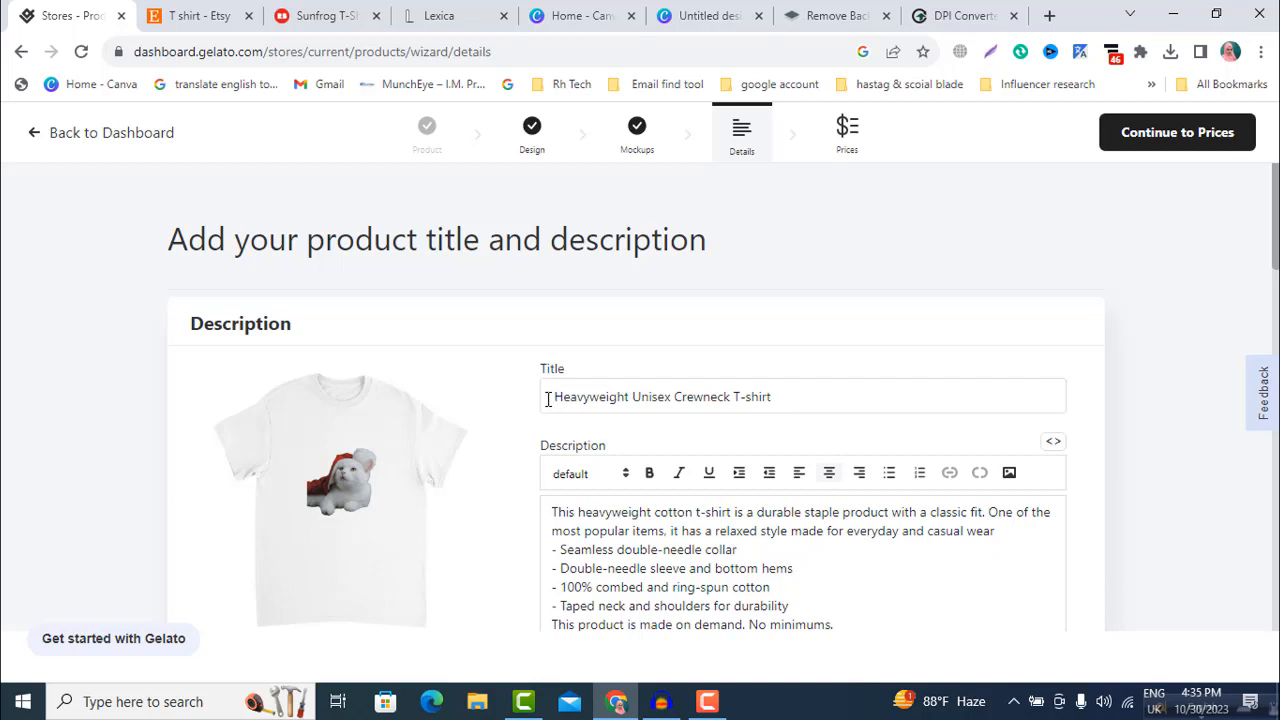
click(548, 398)
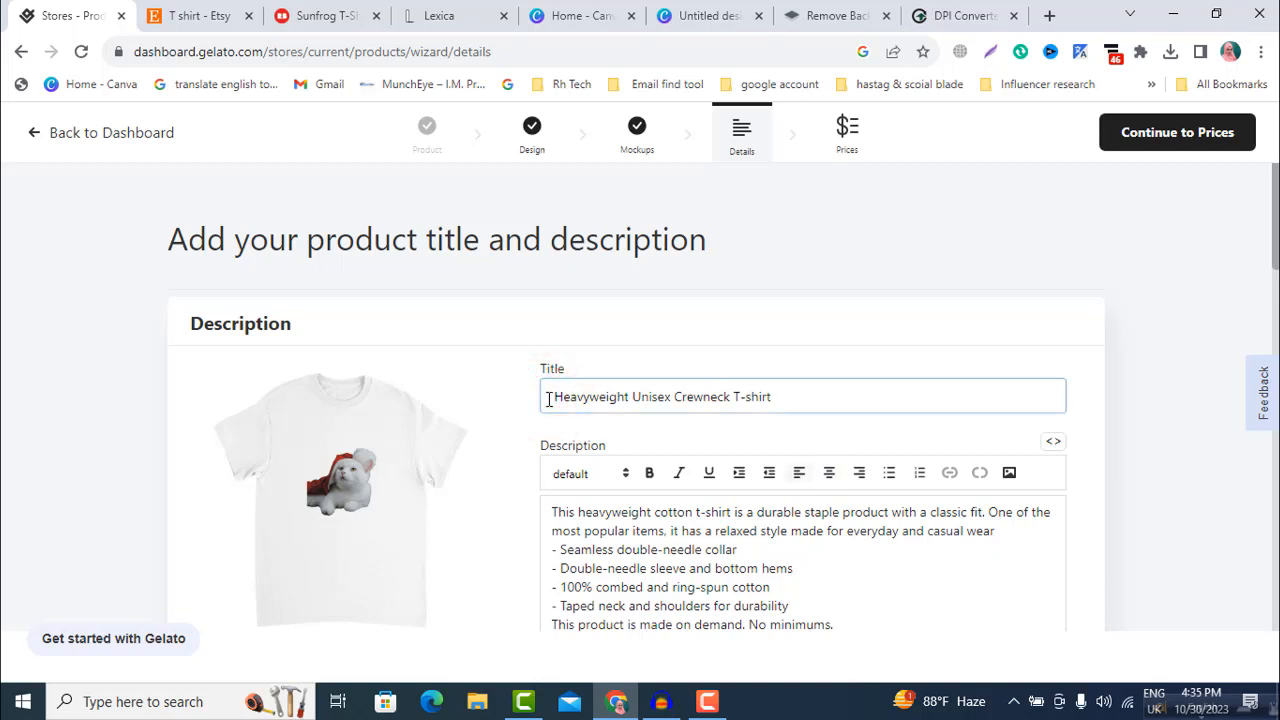
text(Christmas)
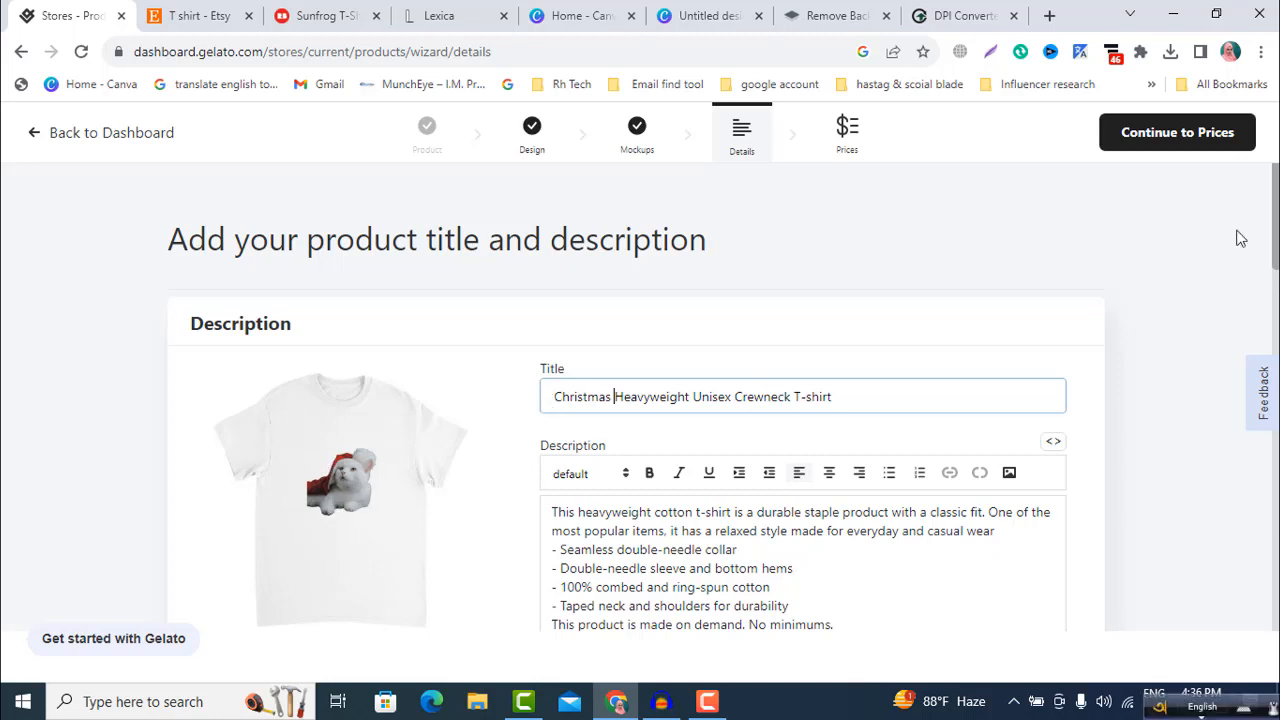
click(1140, 146)
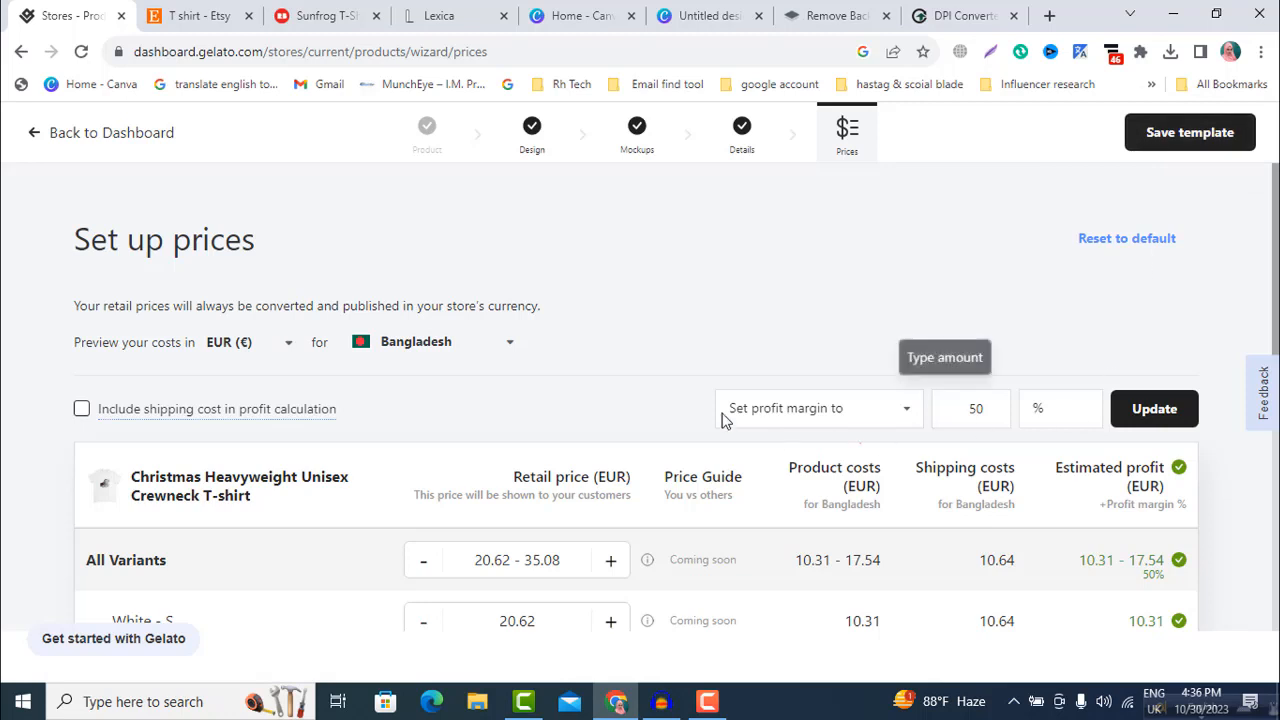
Step: Lower the retail price of the White - M variant to 16.62 EUR
scroll(566, 586, down, 2)
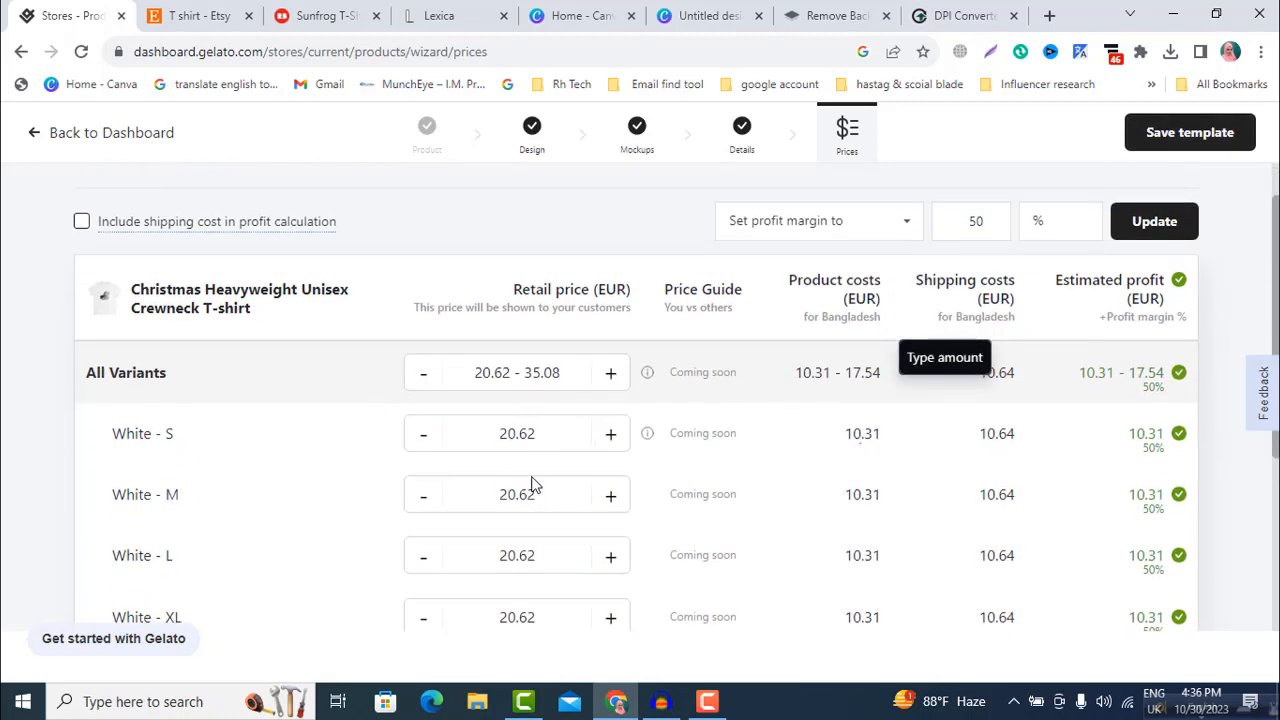
scroll(547, 434, down, 1)
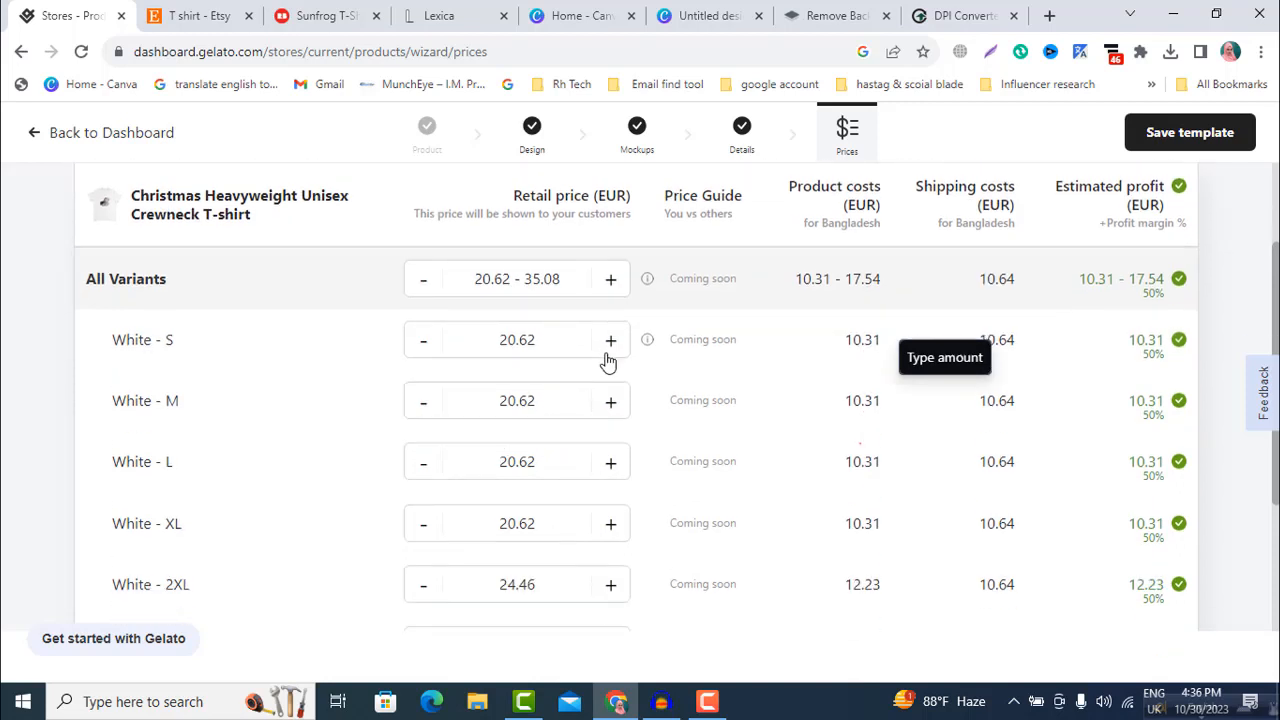
click(423, 405)
click(423, 405)
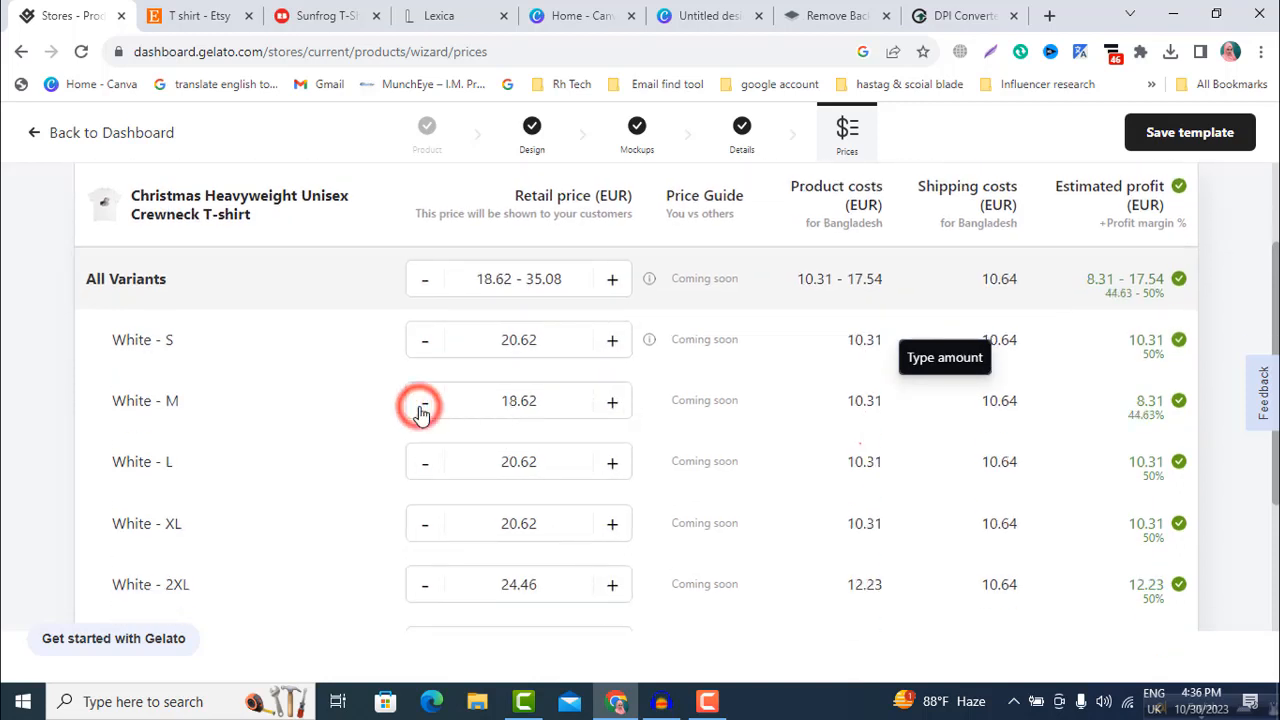
click(423, 405)
click(423, 405)
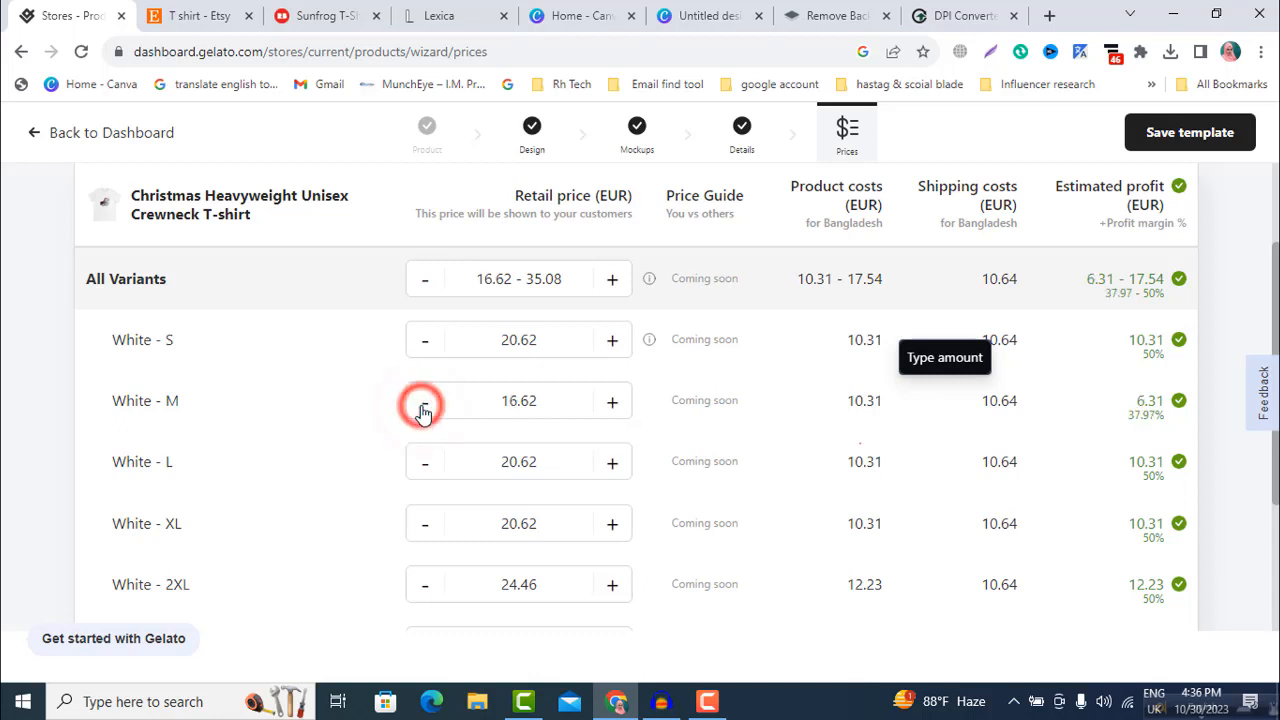
Step: Lower the retail price of all variants together to 15.08 EUR and check the individual sizes
scroll(428, 562, up, 2)
click(428, 558)
click(424, 495)
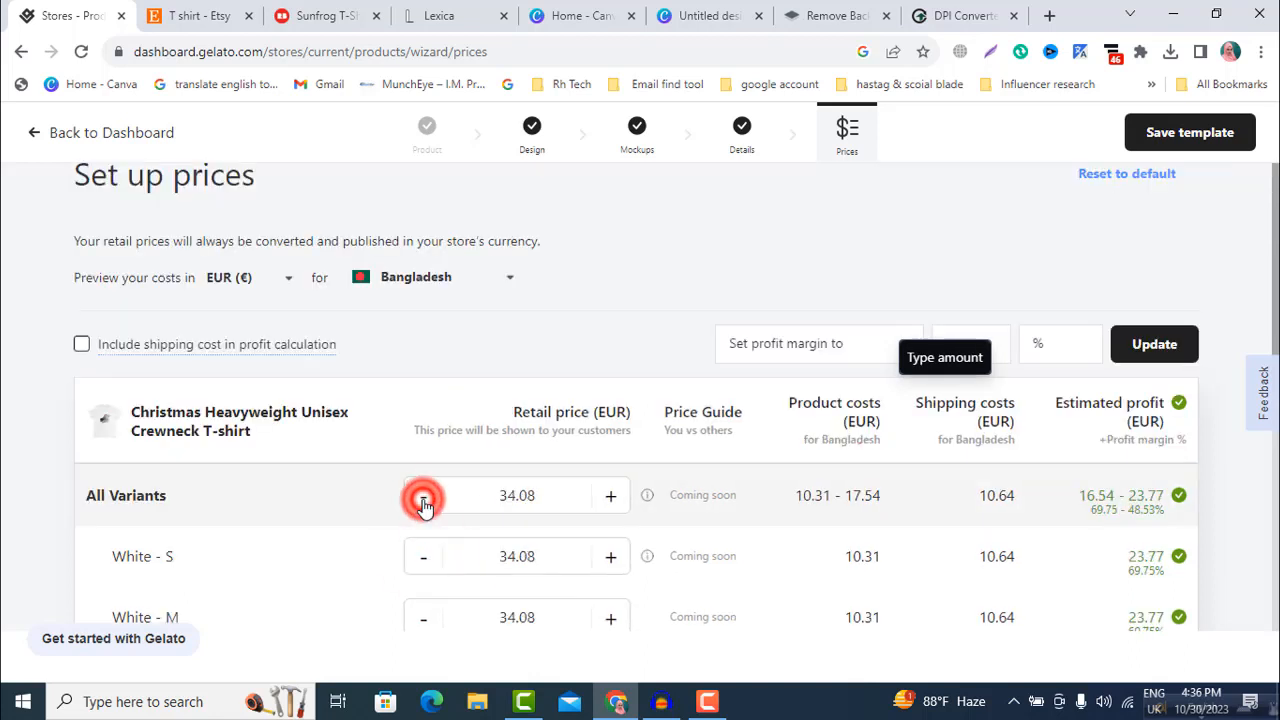
click(424, 495)
scroll(425, 508, down, 2)
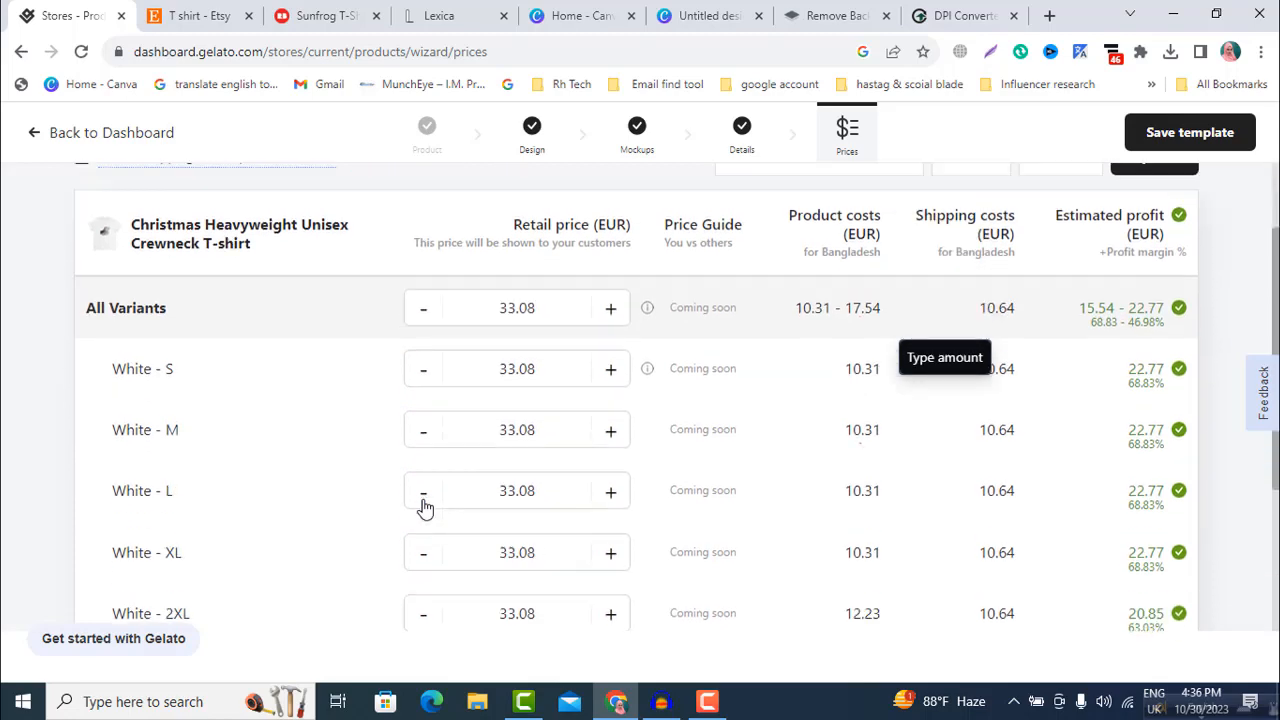
scroll(425, 500, up, 3)
click(430, 569)
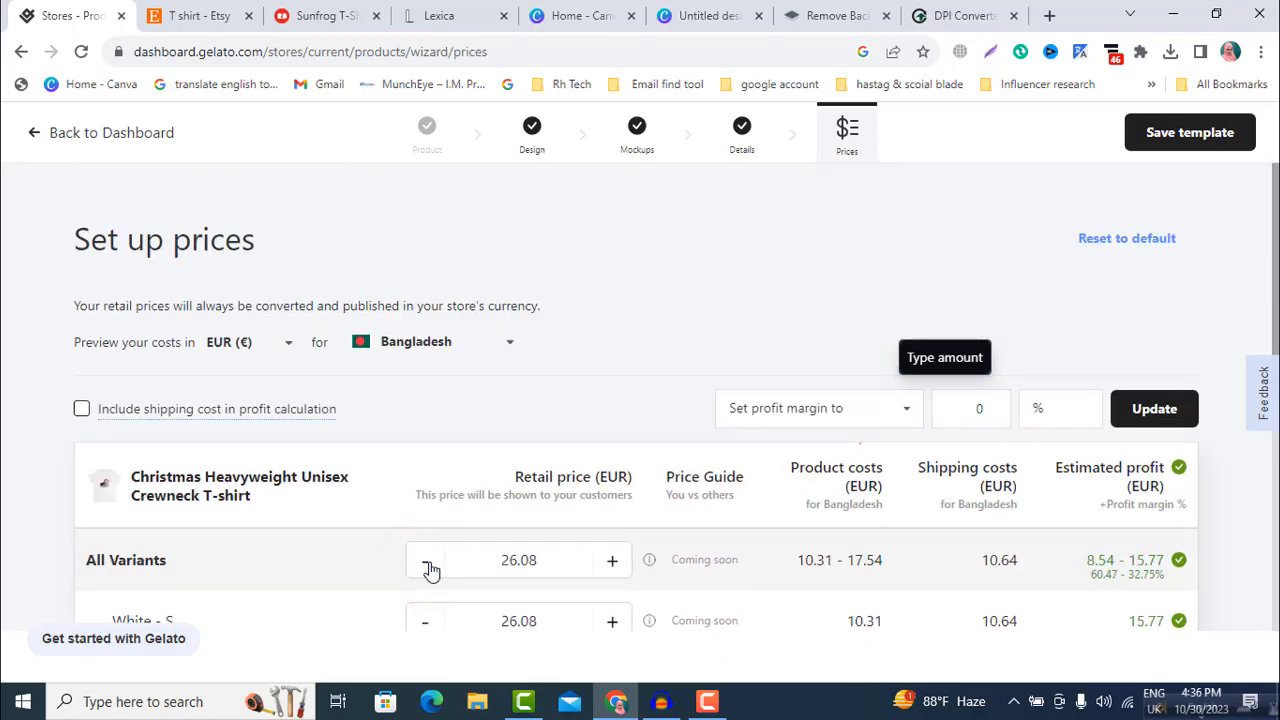
click(429, 563)
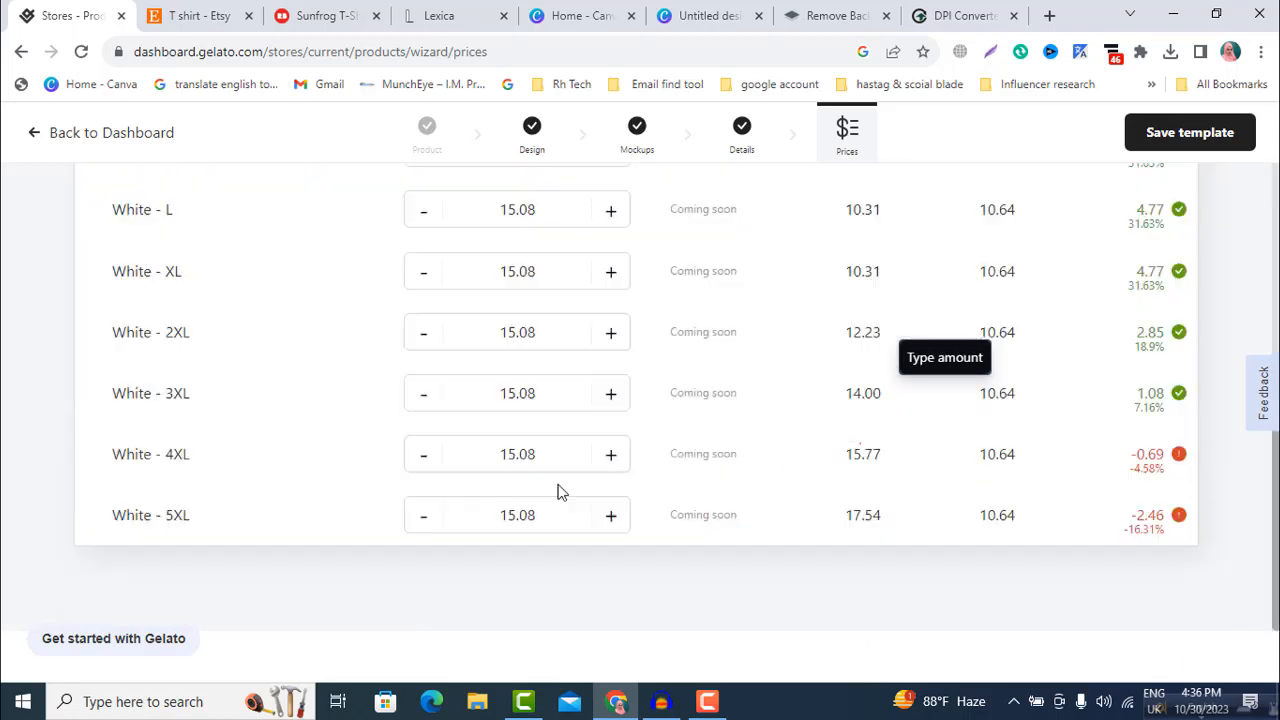
scroll(560, 491, up, 5)
scroll(560, 491, down, 2)
scroll(560, 491, down, 1)
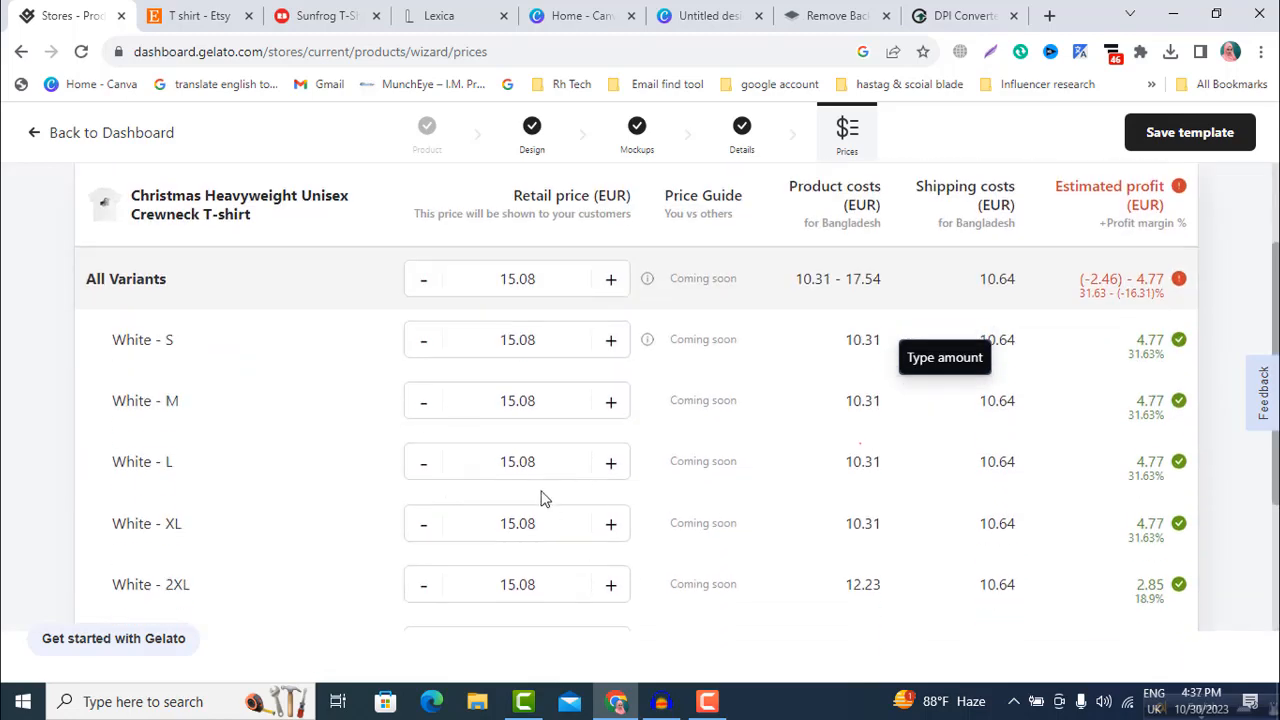
scroll(586, 466, up, 3)
scroll(583, 430, down, 2)
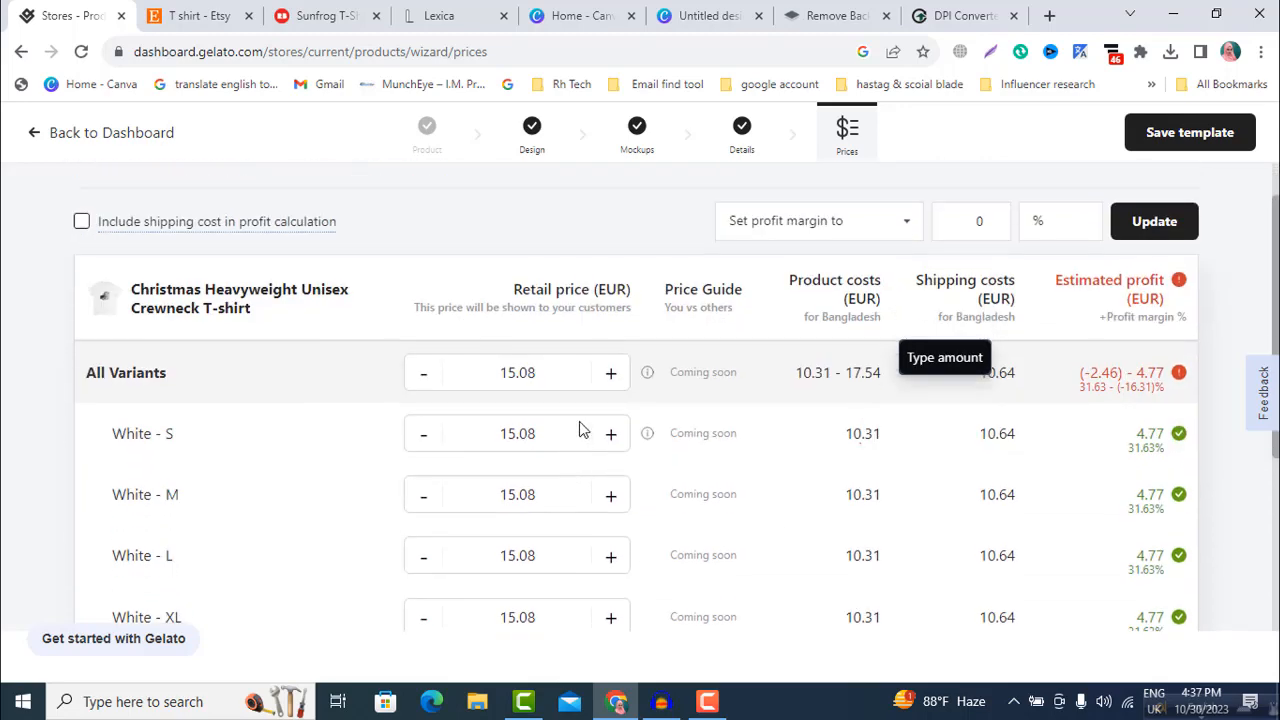
Step: Raise the retail price of all variants to 18.08 EUR and save the template as "Christmas Heavyweight Unisex Crewneck T-shirt"
click(609, 376)
click(609, 376)
click(609, 376)
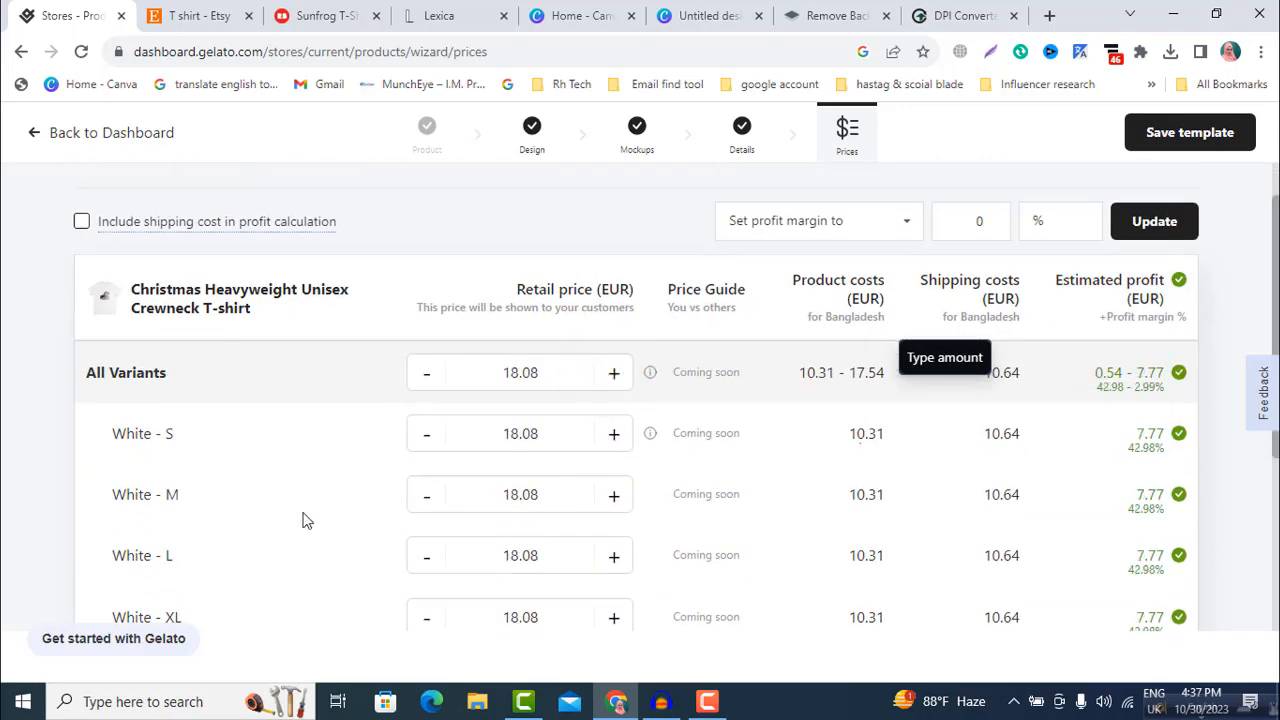
click(1190, 133)
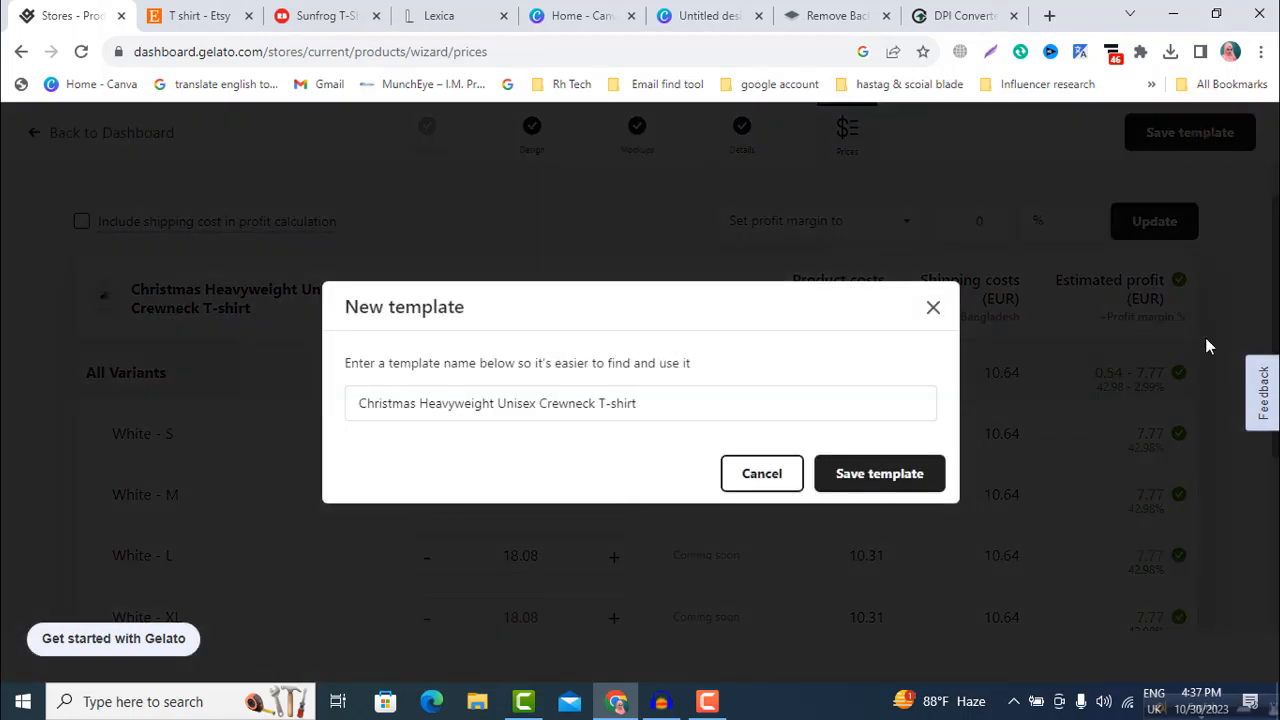
click(871, 477)
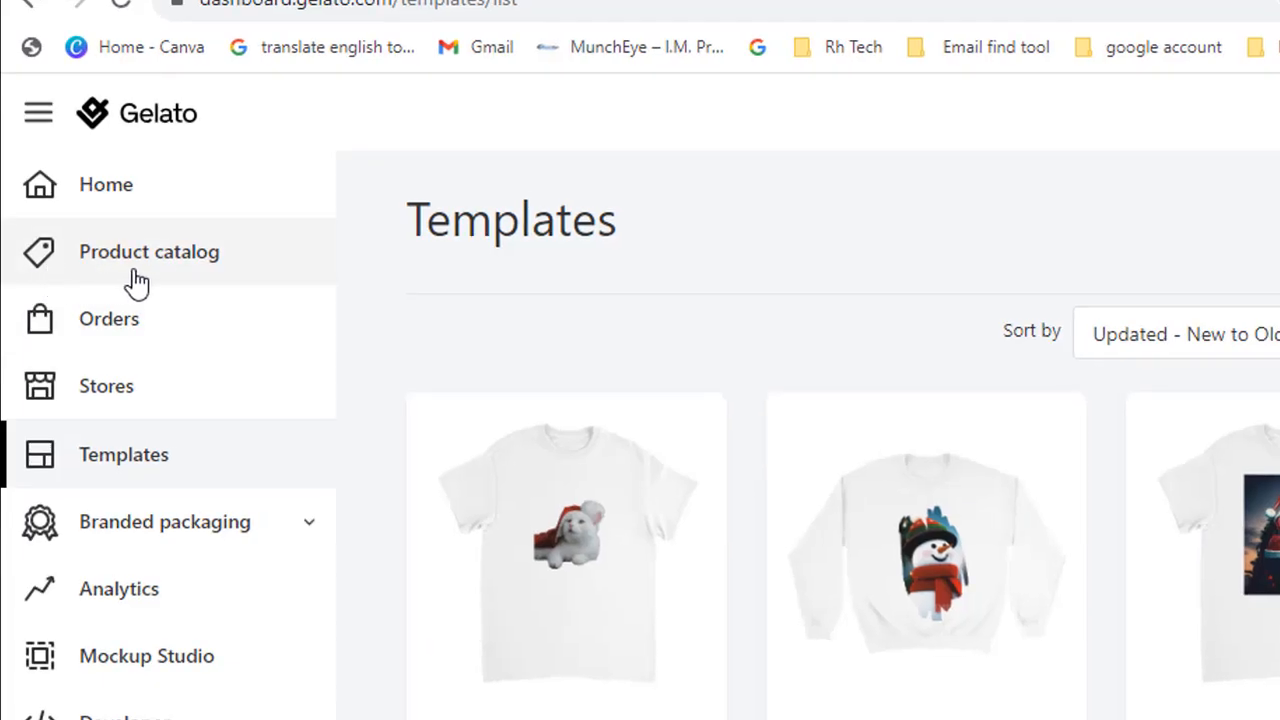
Step: Open the Stores page and look through the direct, other and custom integrations for connecting a new store
click(87, 398)
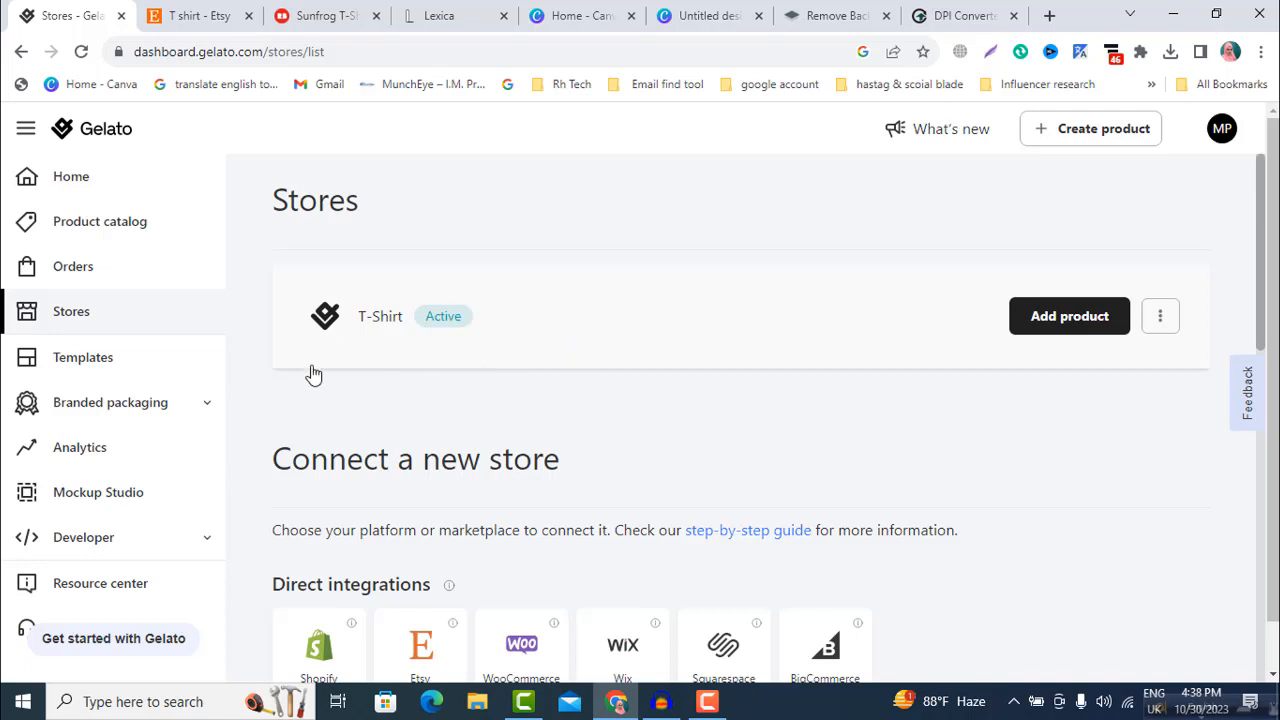
scroll(315, 370, down, 2)
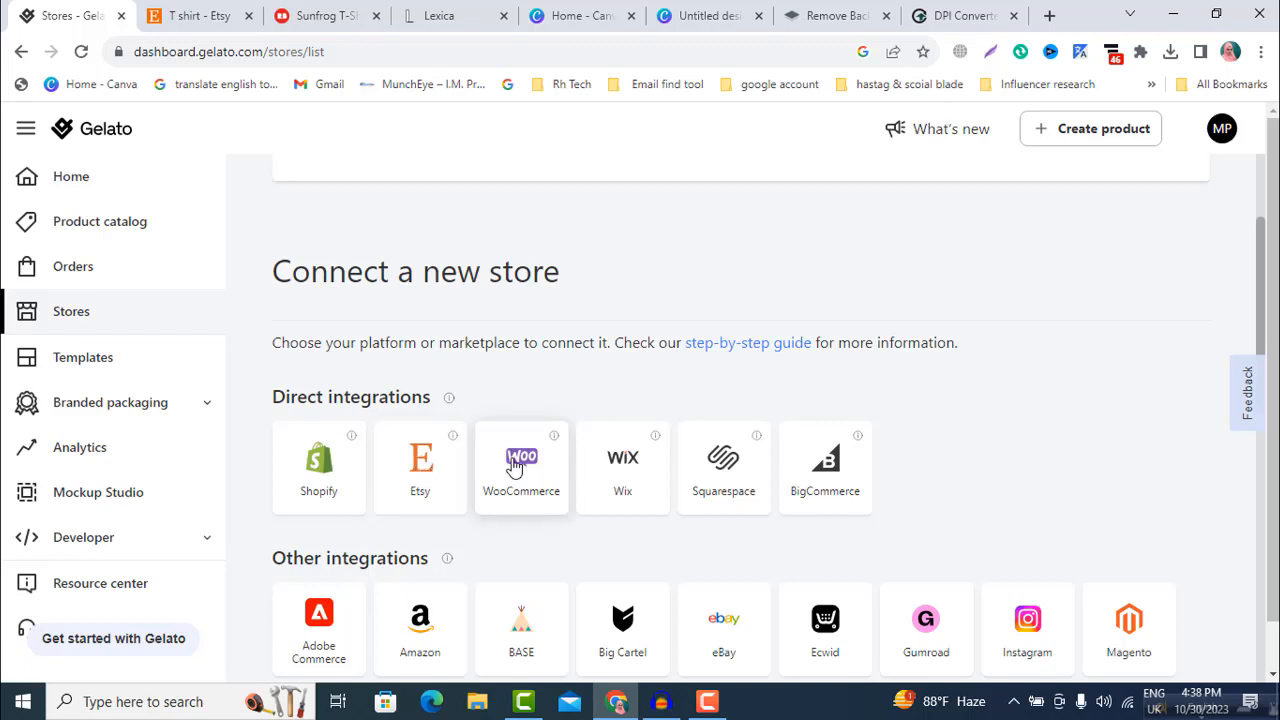
scroll(515, 468, down, 1)
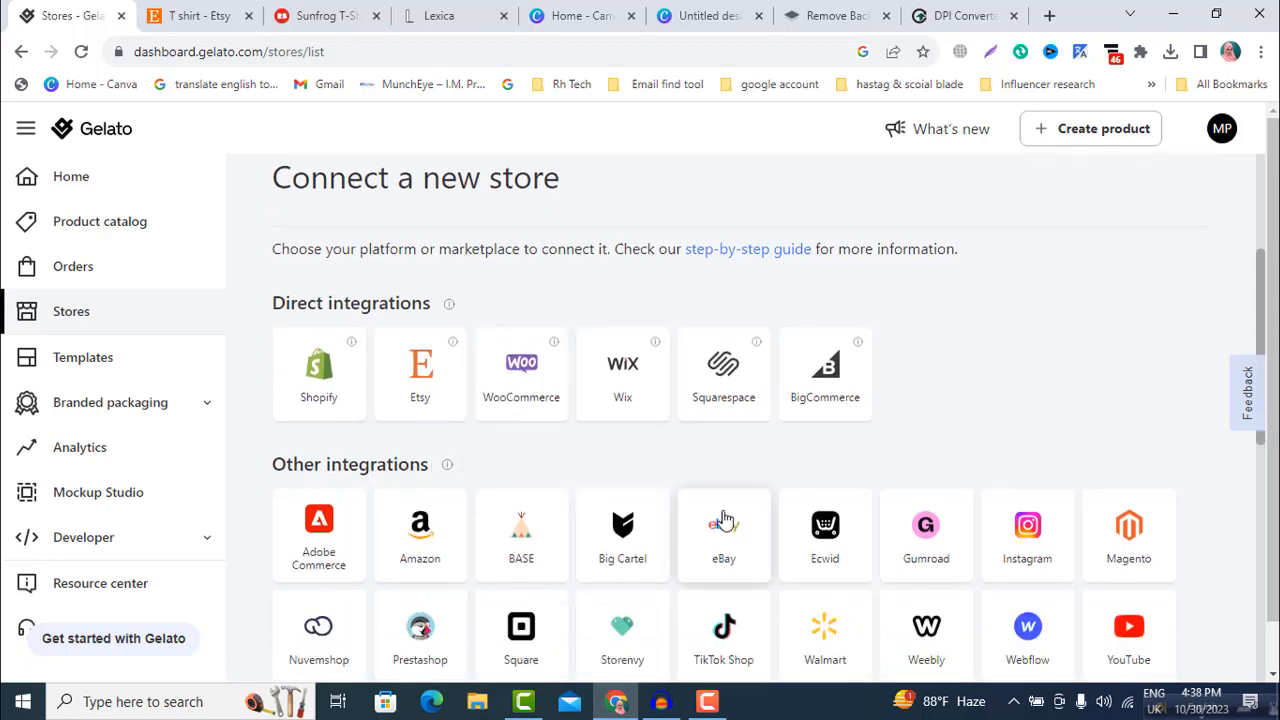
scroll(655, 500, down, 3)
scroll(403, 468, down, 1)
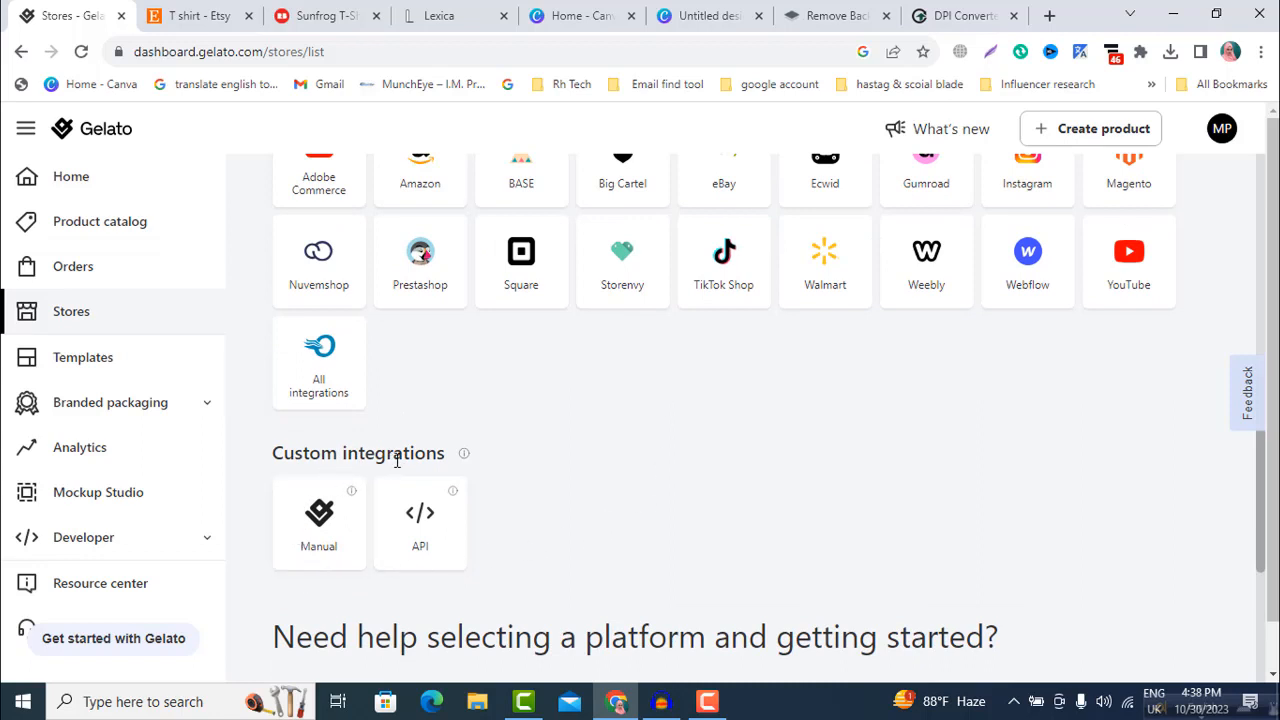
Step: Add a manual store named "Christmas T- Shirt" through the custom integrations
click(308, 542)
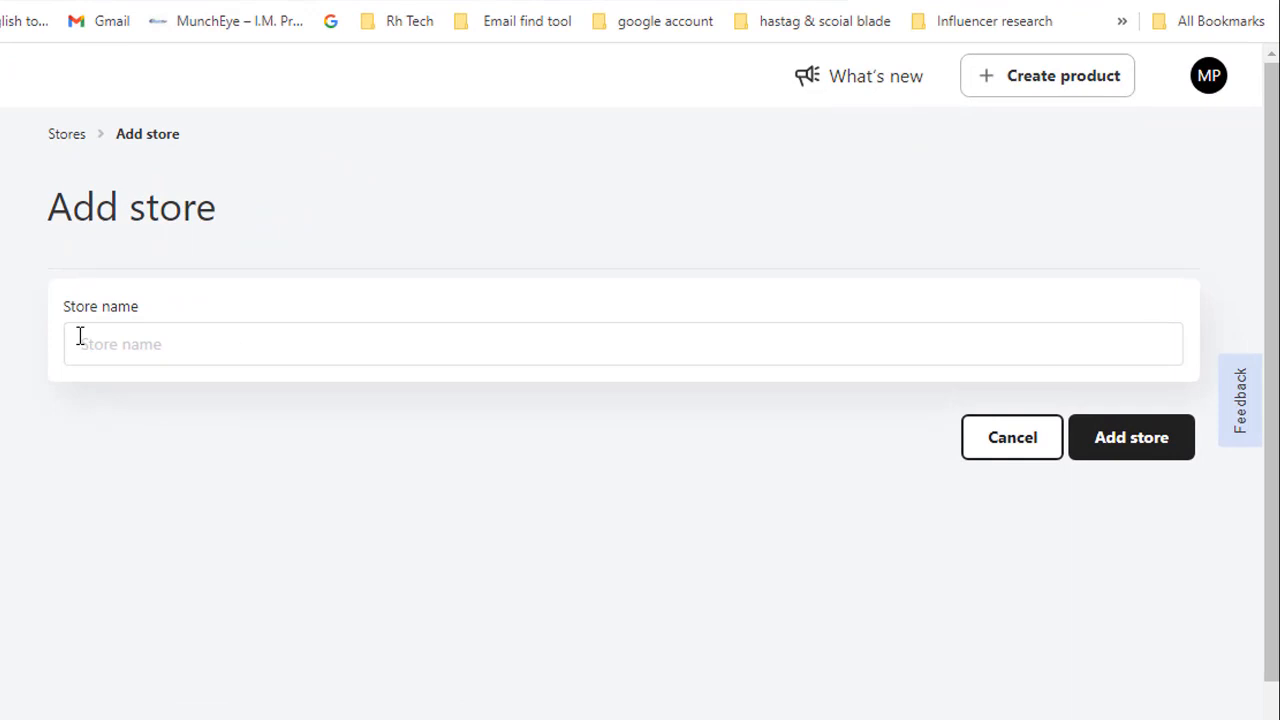
click(80, 338)
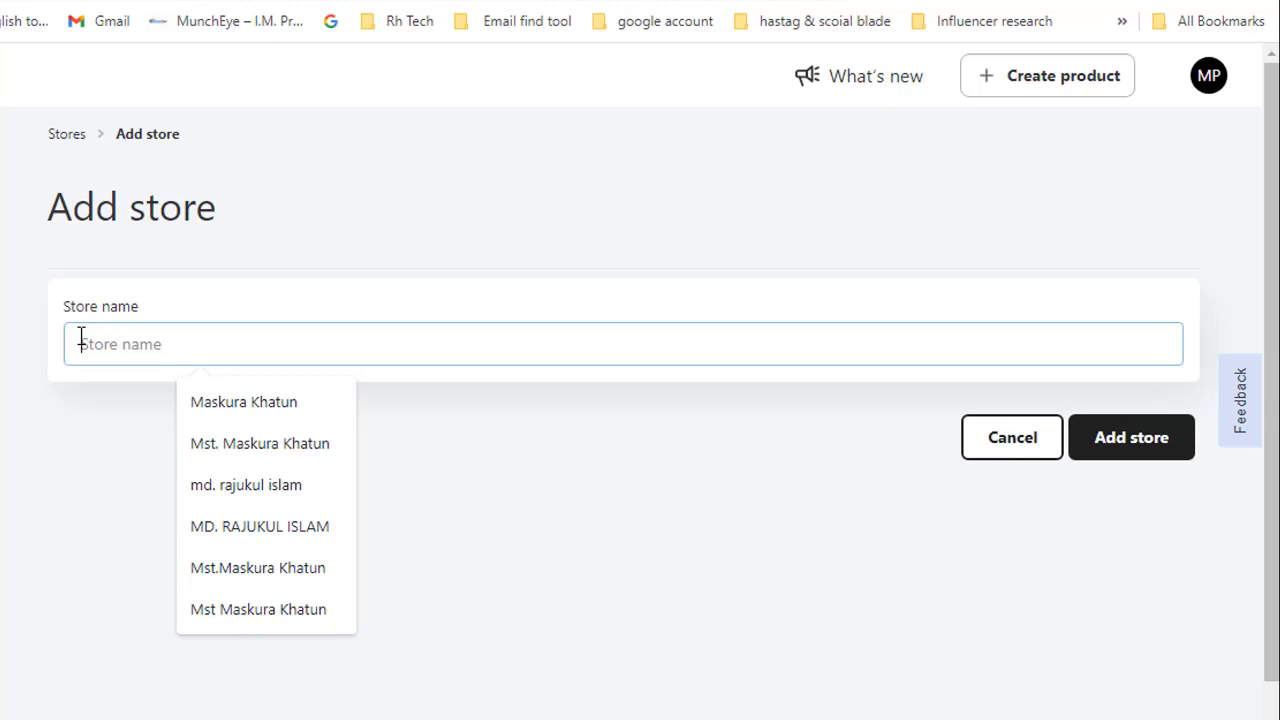
text(Christmas T- Shirt)
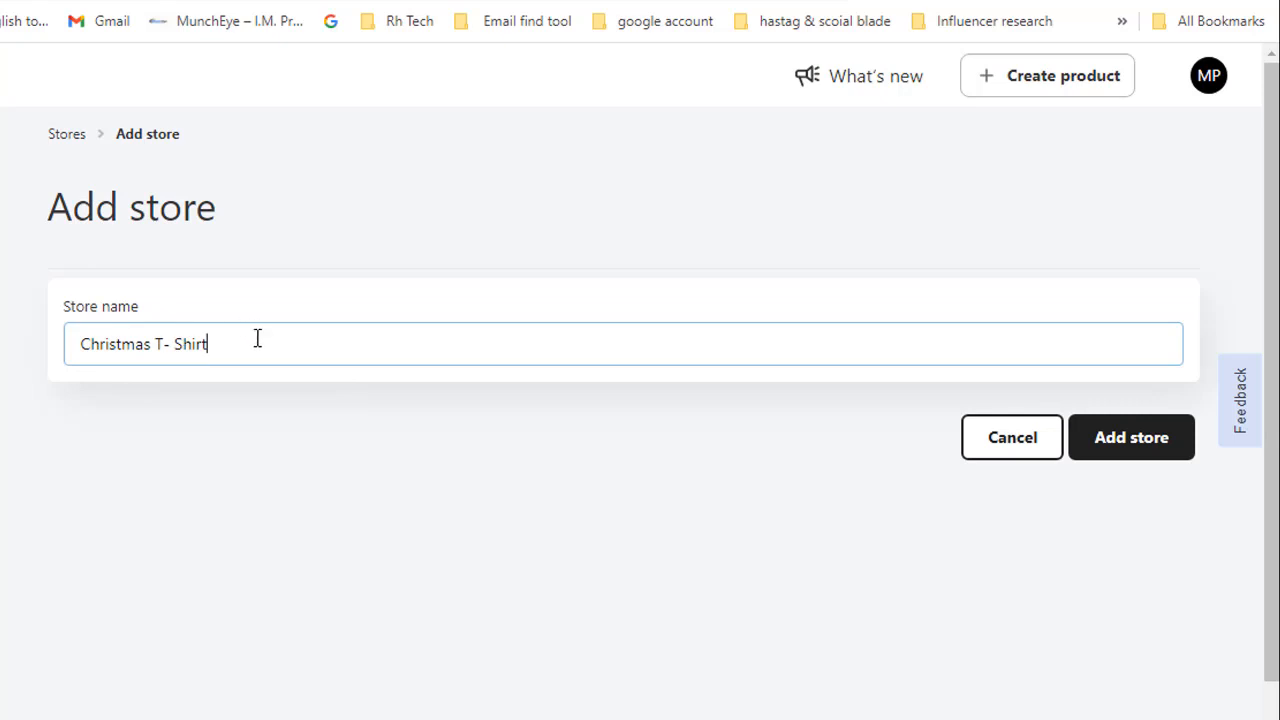
click(1143, 445)
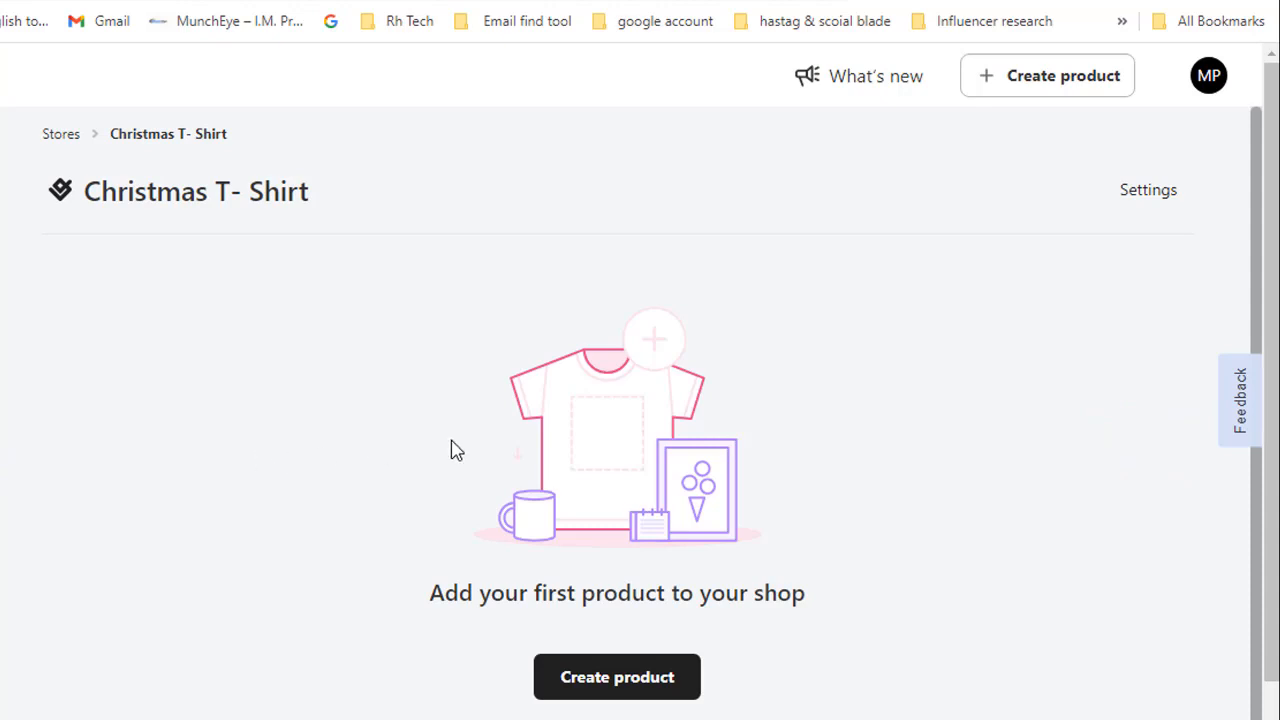
Step: Start creating a single product from the catalog for the empty Christmas T- Shirt store
scroll(455, 450, down, 1)
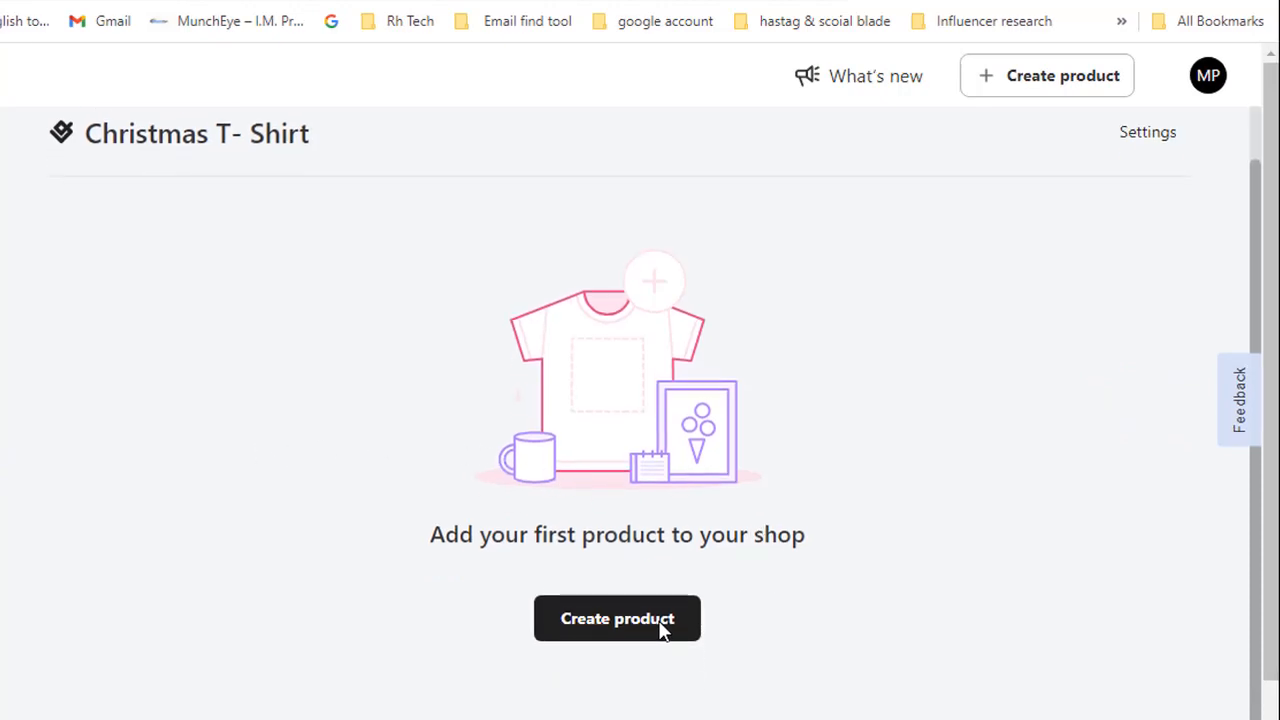
click(666, 627)
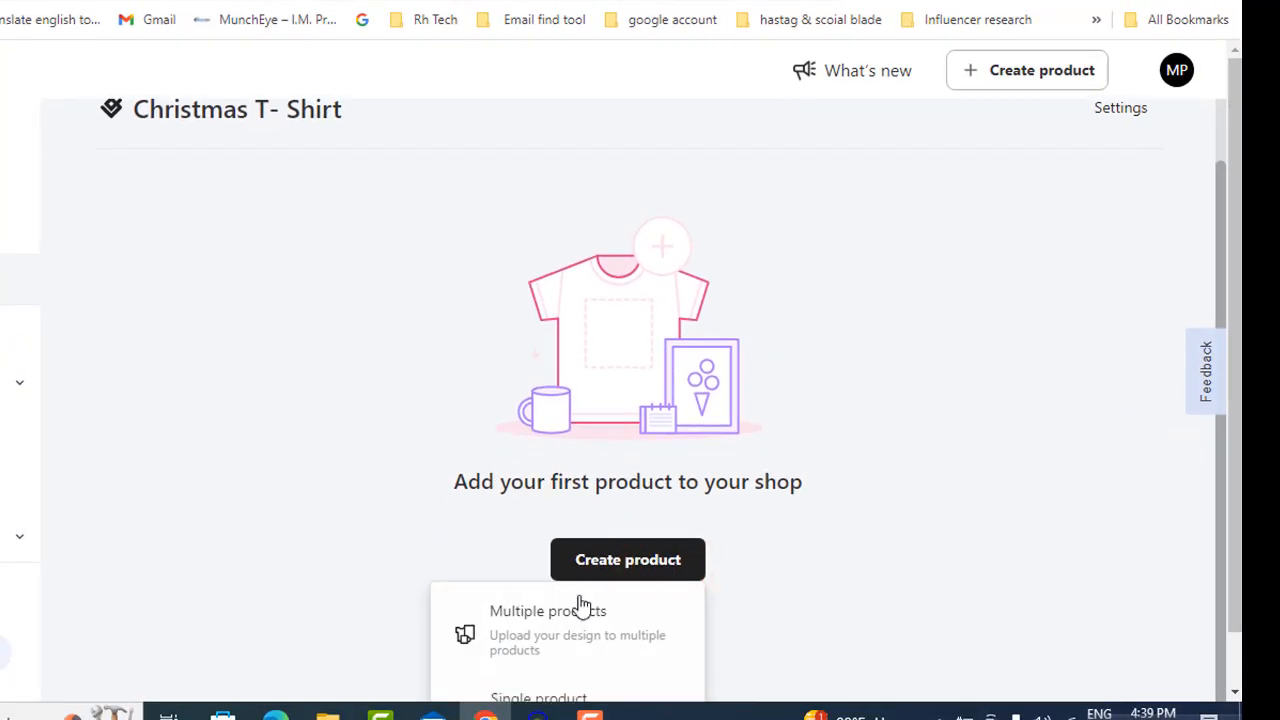
scroll(580, 604, down, 1)
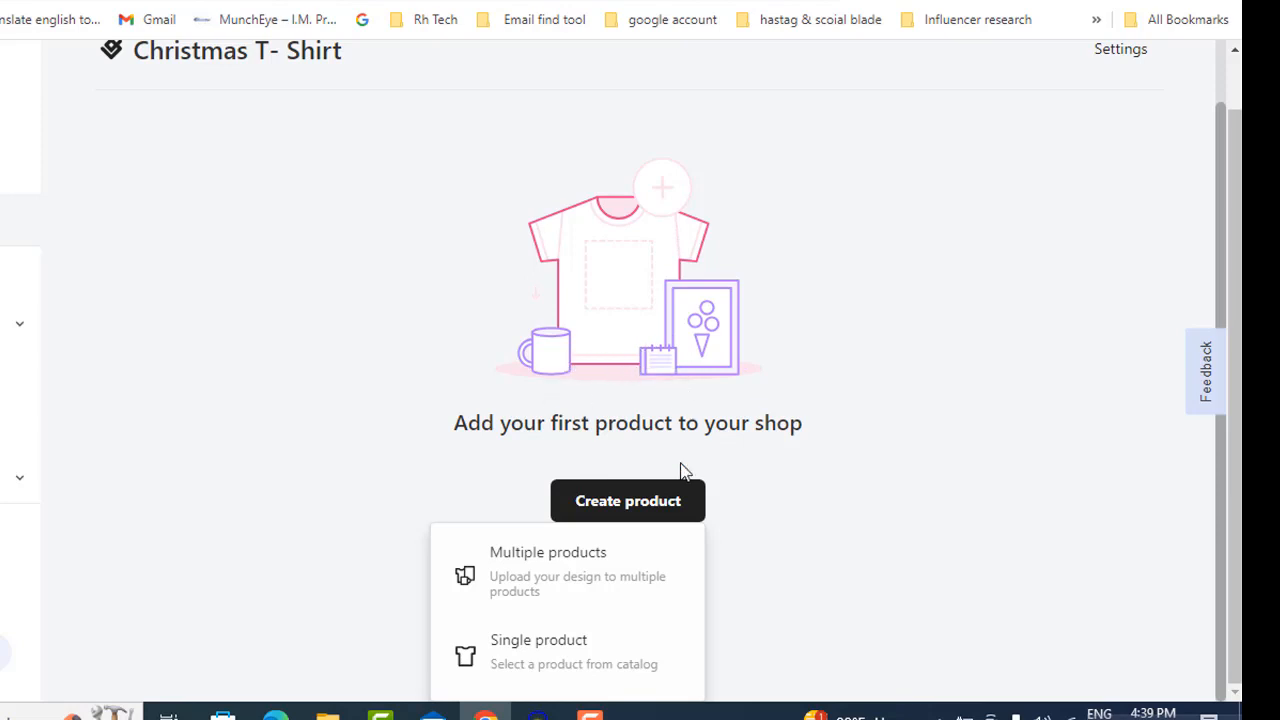
click(555, 640)
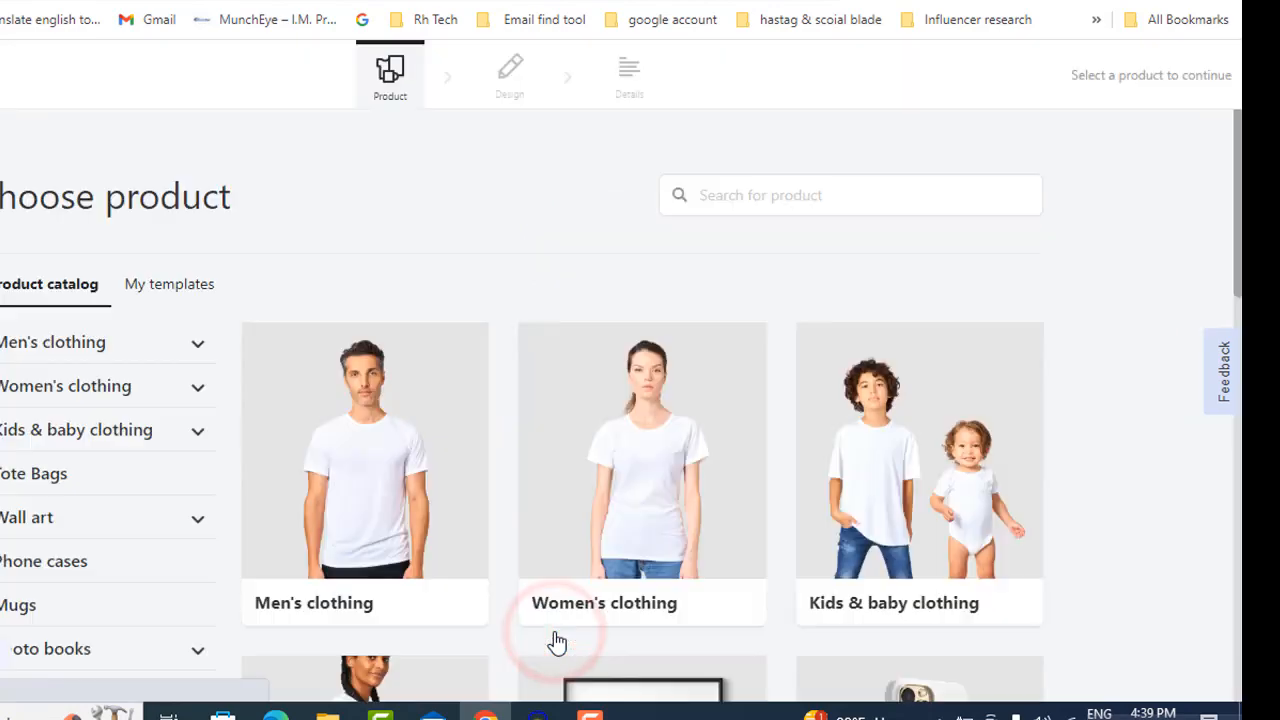
Step: Browse the product categories and choose the bestselling Classic Unisex Crewneck Sweatshirt from men's sweatshirts
scroll(90, 460, down, 4)
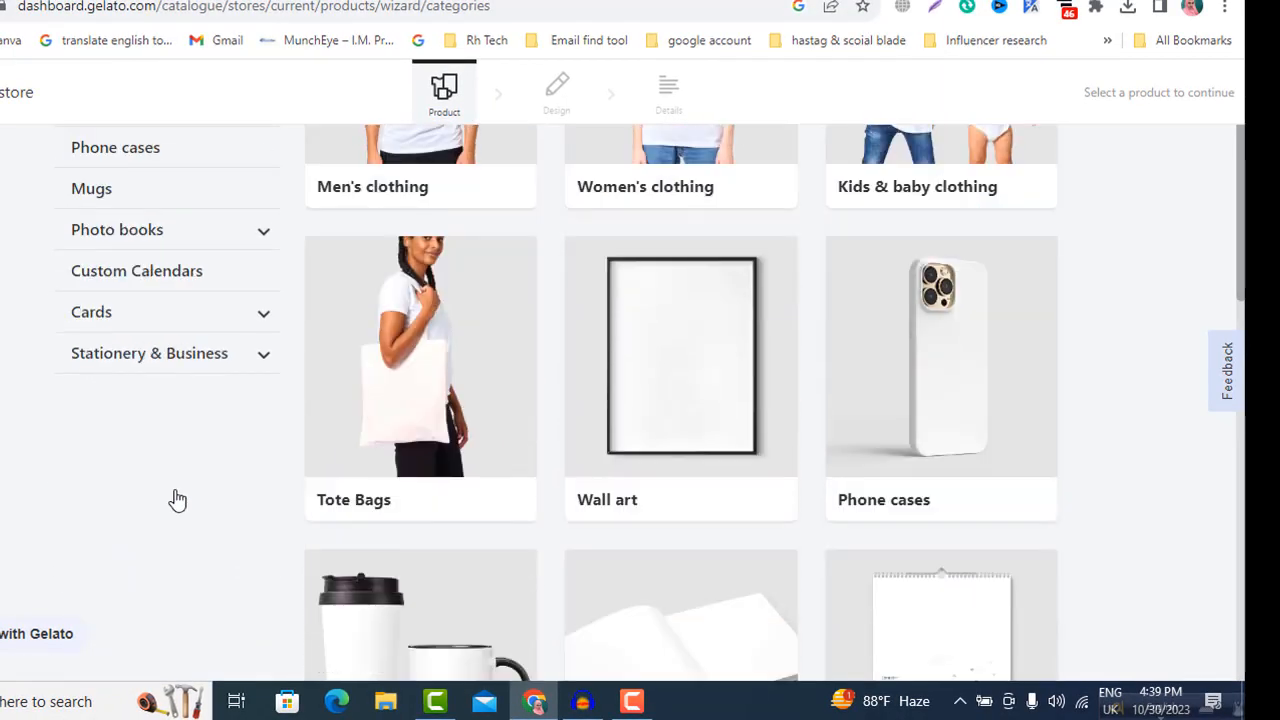
scroll(70, 380, up, 2)
scroll(115, 395, up, 1)
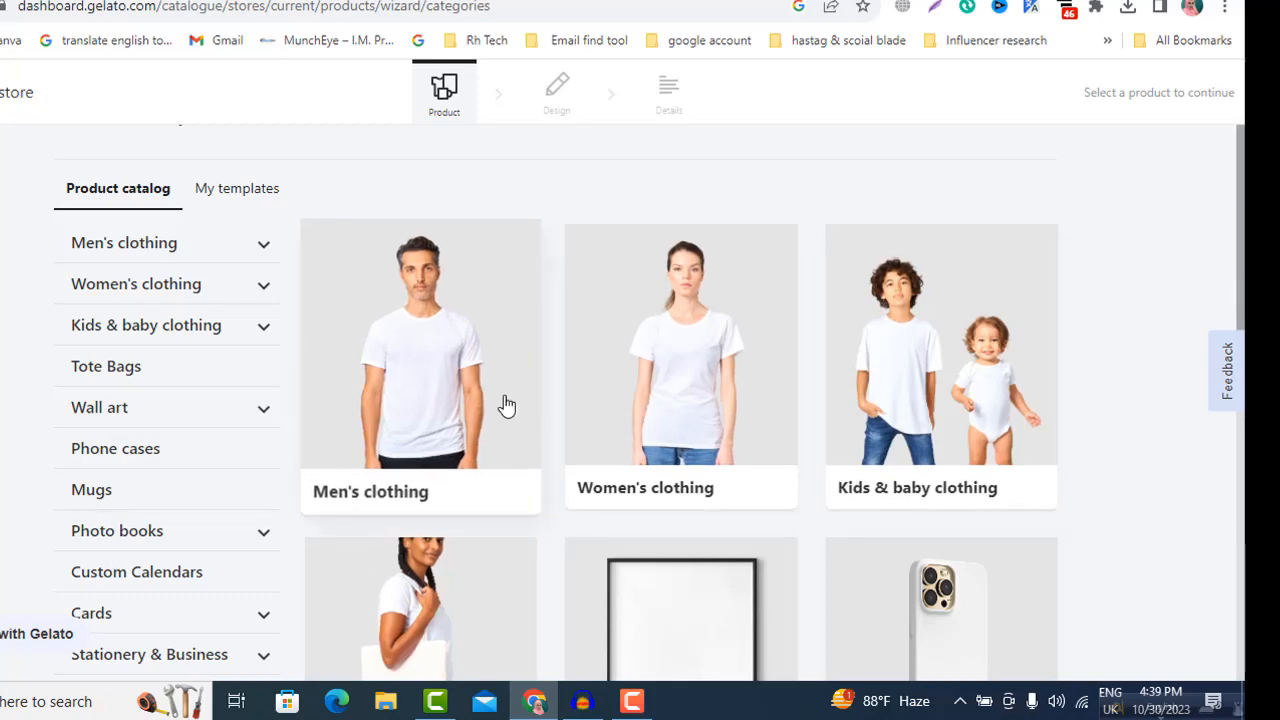
scroll(575, 492, down, 3)
scroll(529, 486, up, 3)
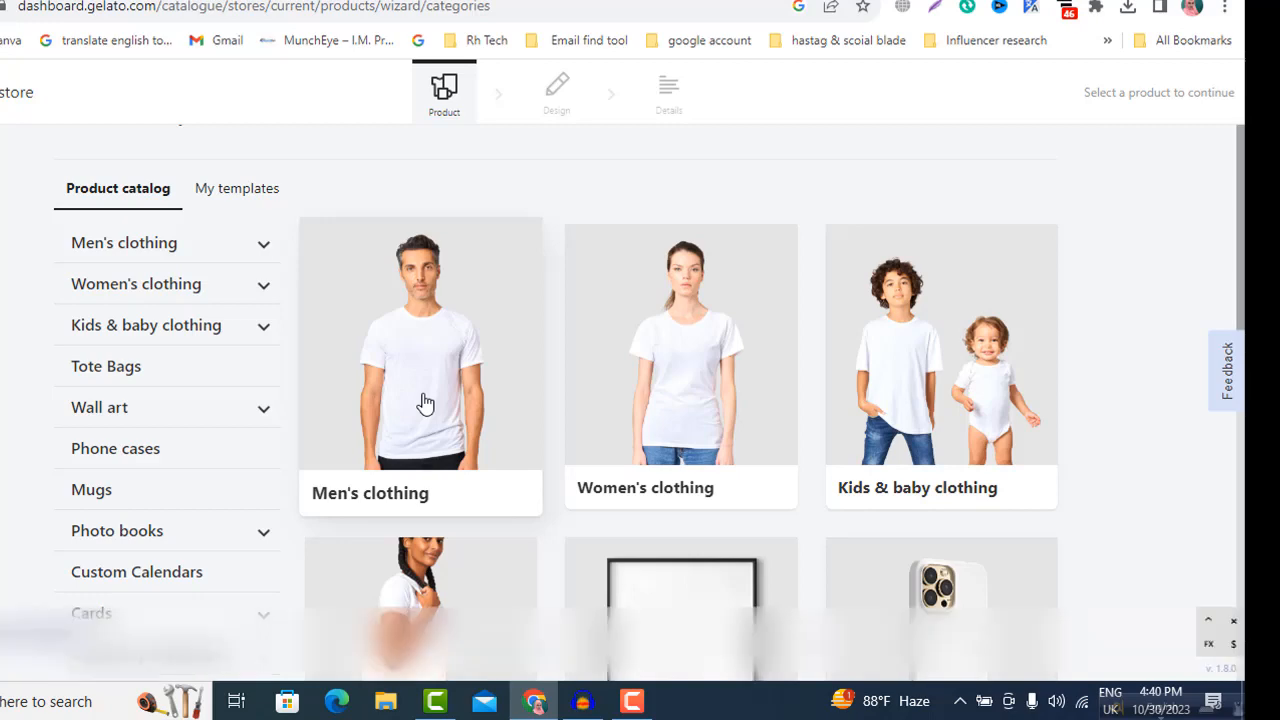
click(425, 402)
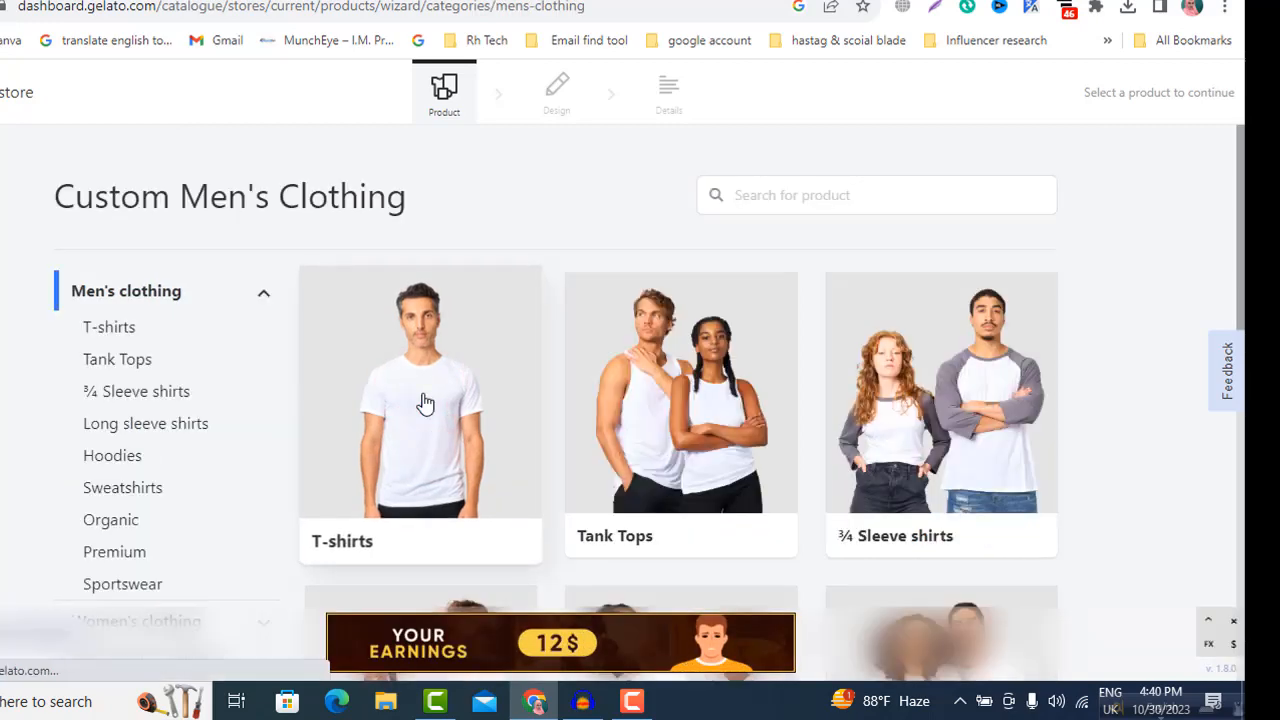
scroll(677, 445, down, 5)
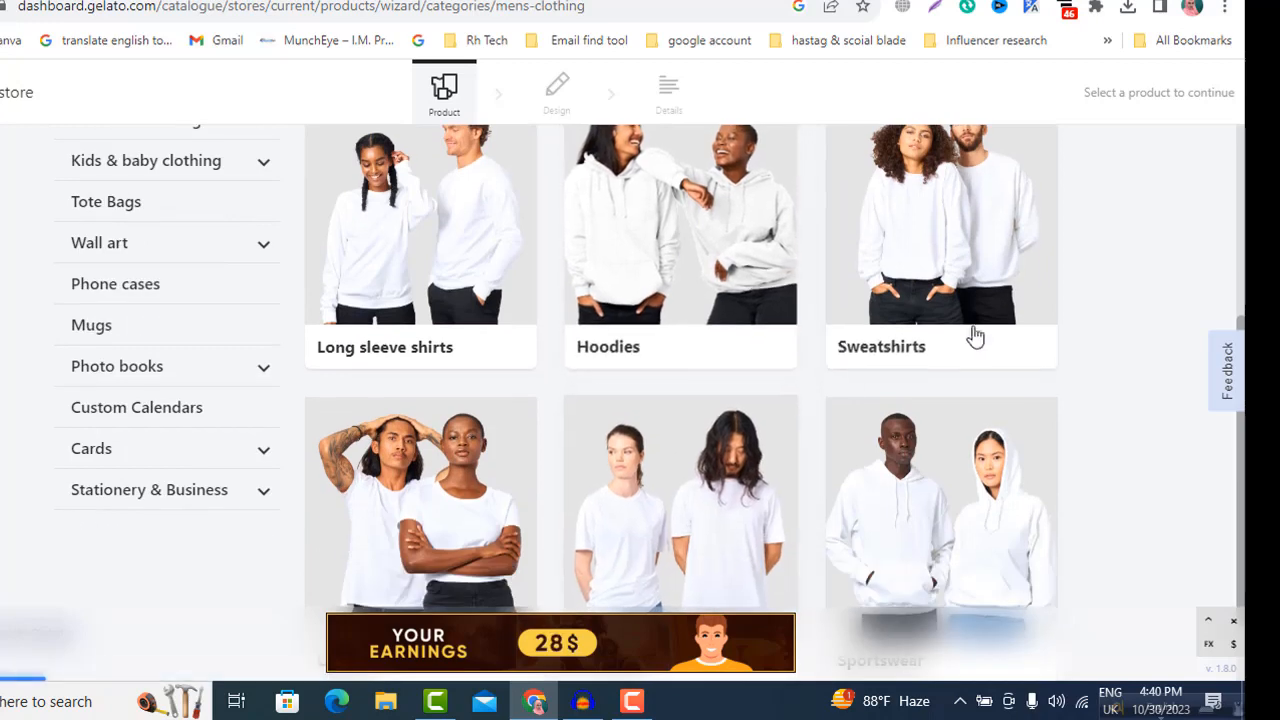
click(910, 240)
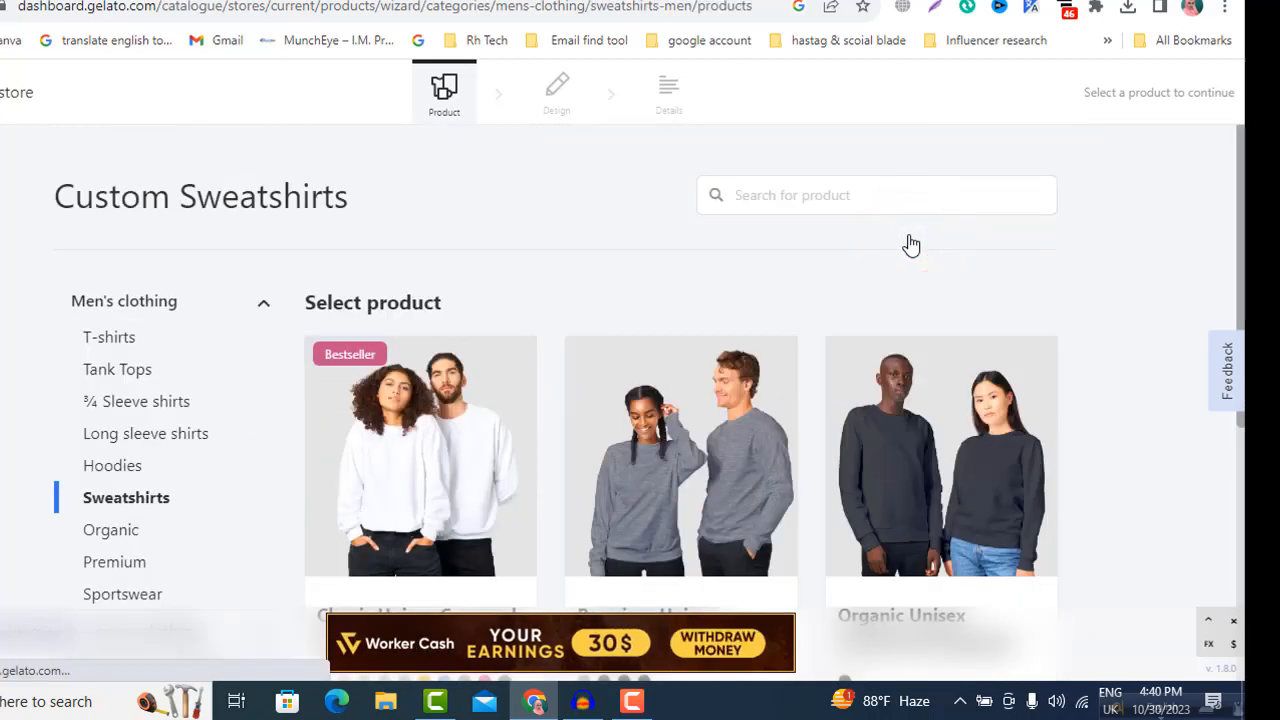
click(408, 460)
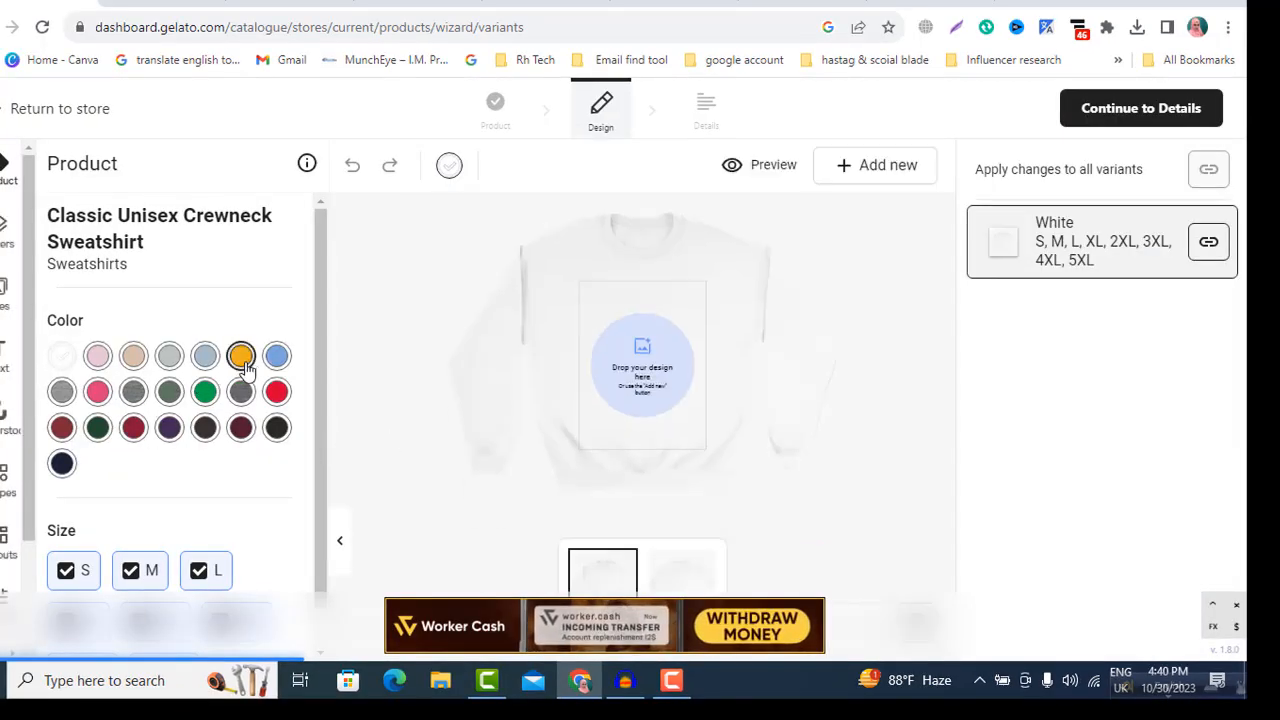
Step: Add the Gold, Purple, Navy, Red, Forest Green and Light Blue colour variants to the sweatshirt
click(243, 360)
click(165, 432)
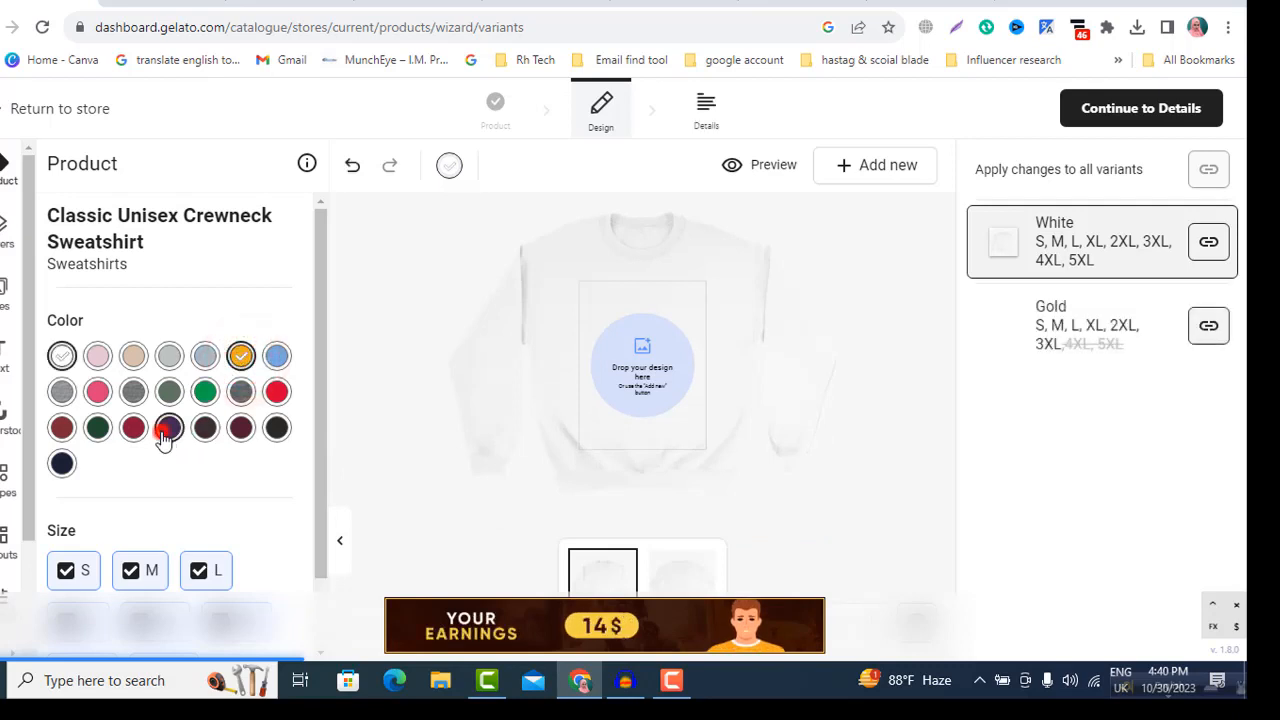
click(61, 463)
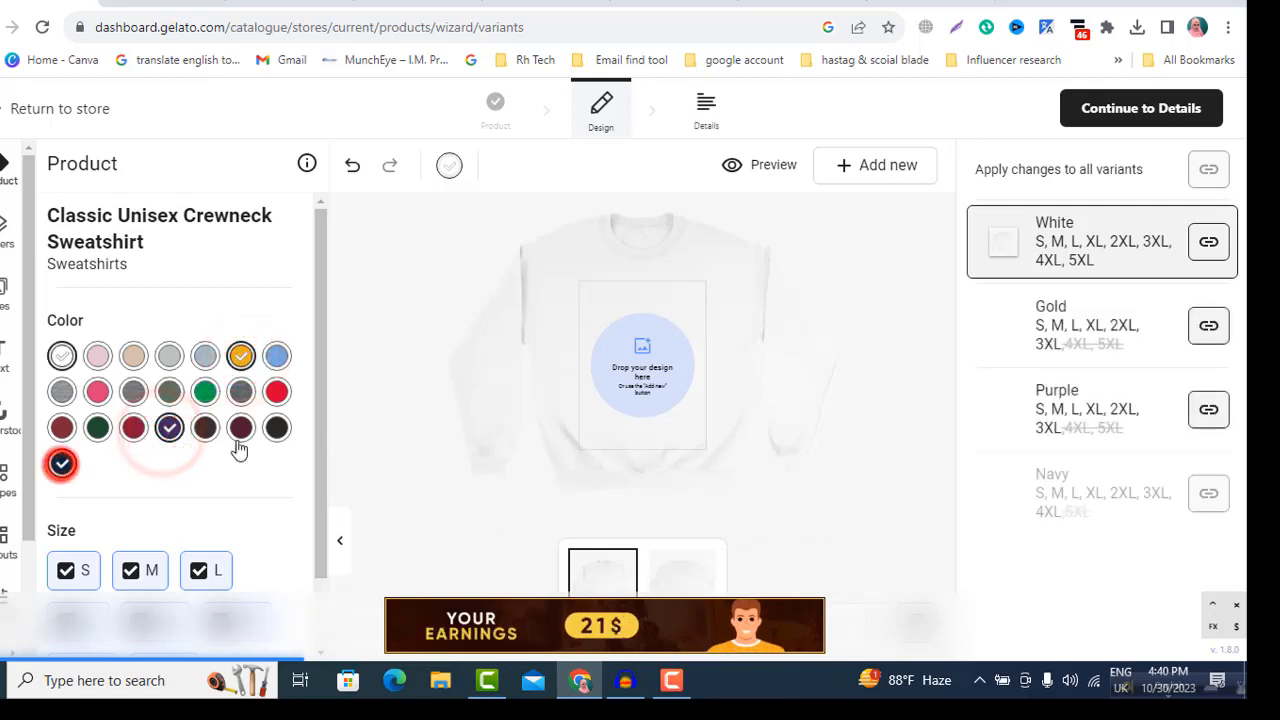
click(277, 392)
click(97, 427)
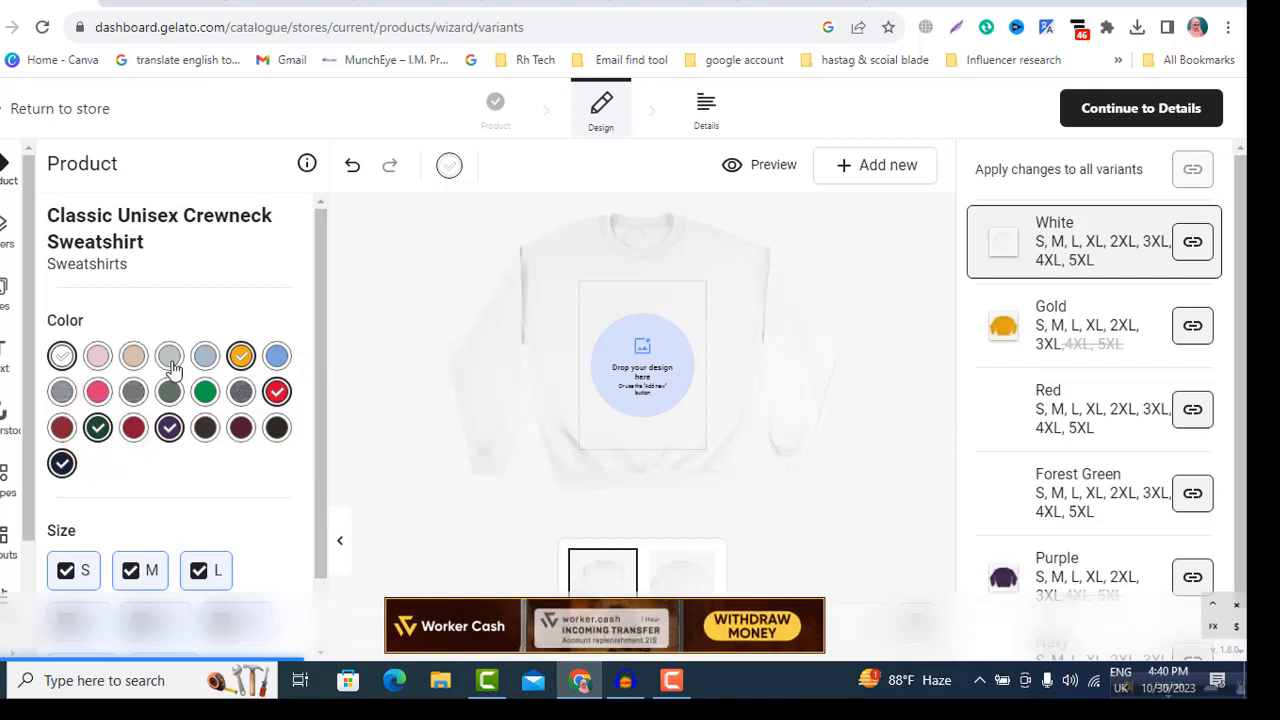
click(205, 357)
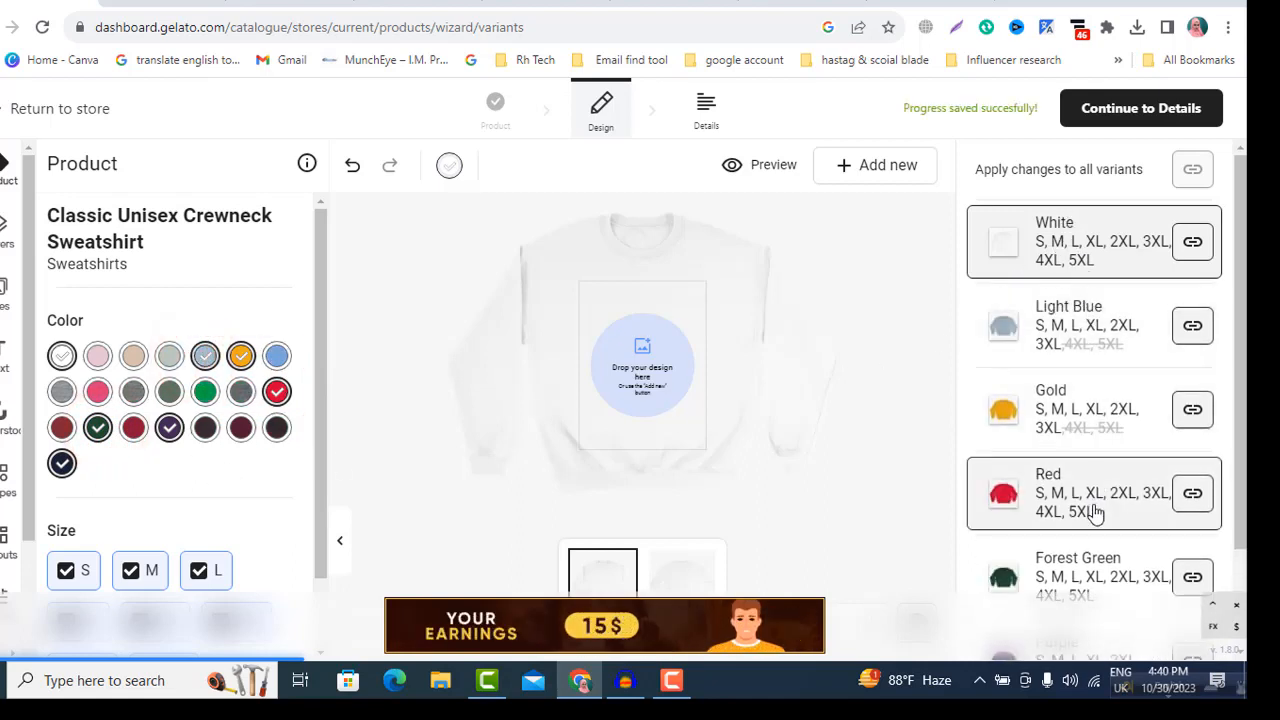
Step: Place the uploaded image of Santa with two figures on the sweatshirt, check it on the colour variants and continue to the details
click(635, 375)
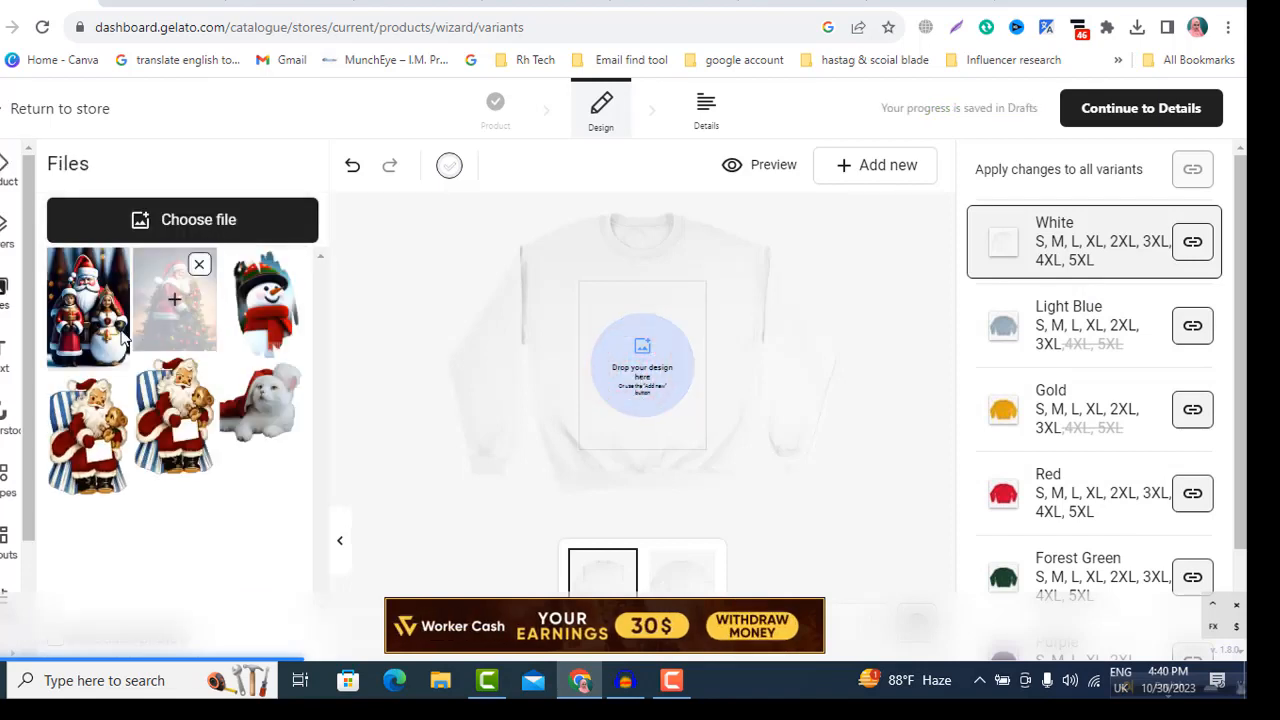
click(70, 293)
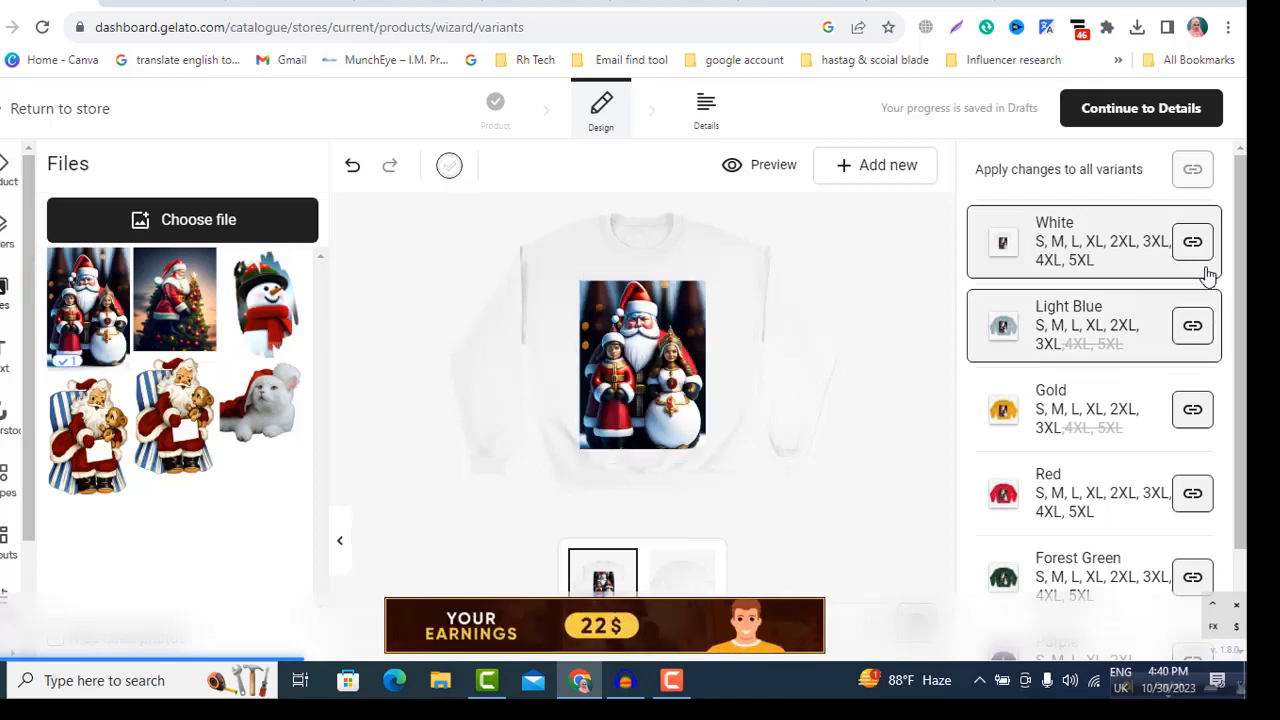
scroll(1078, 380, down, 3)
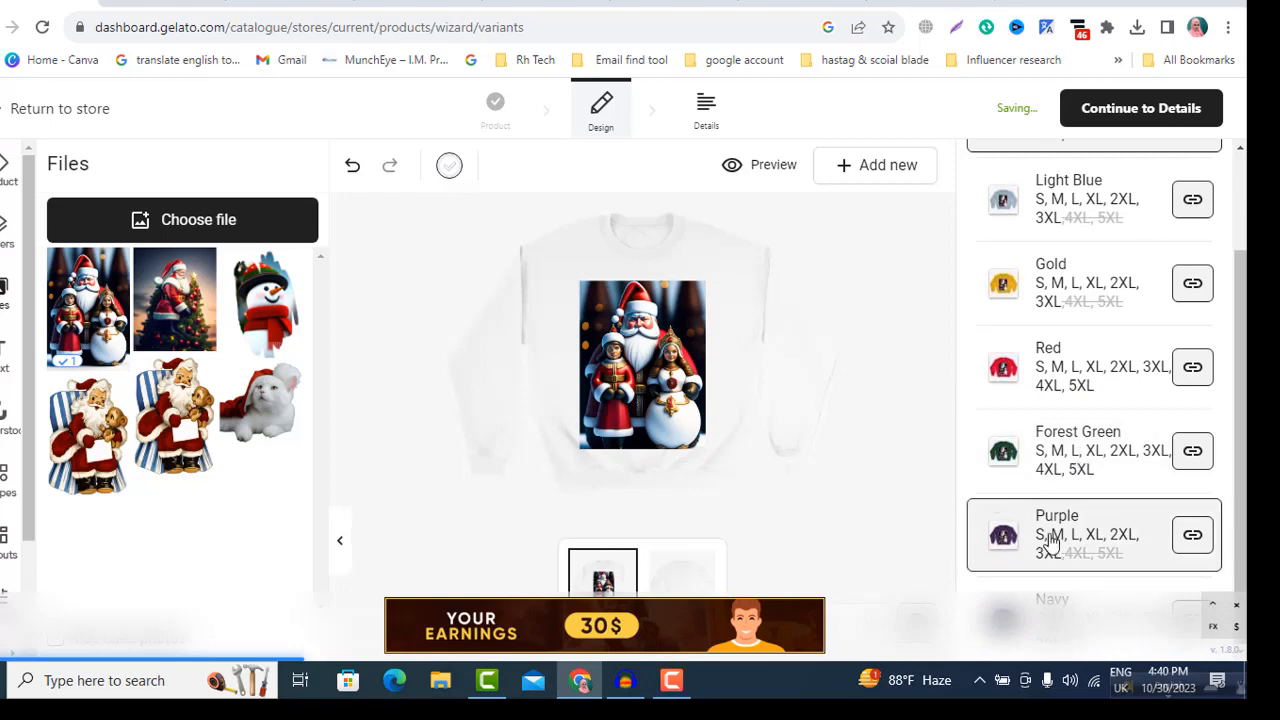
scroll(1055, 380, up, 1)
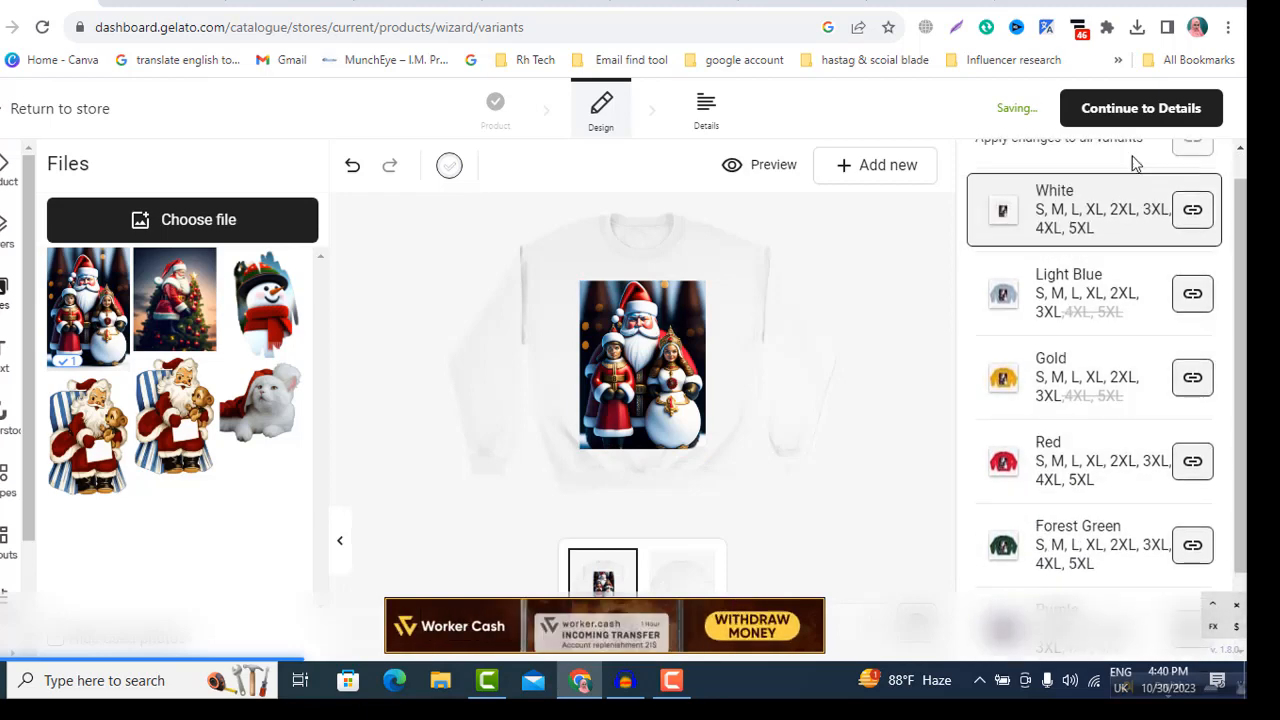
click(1138, 112)
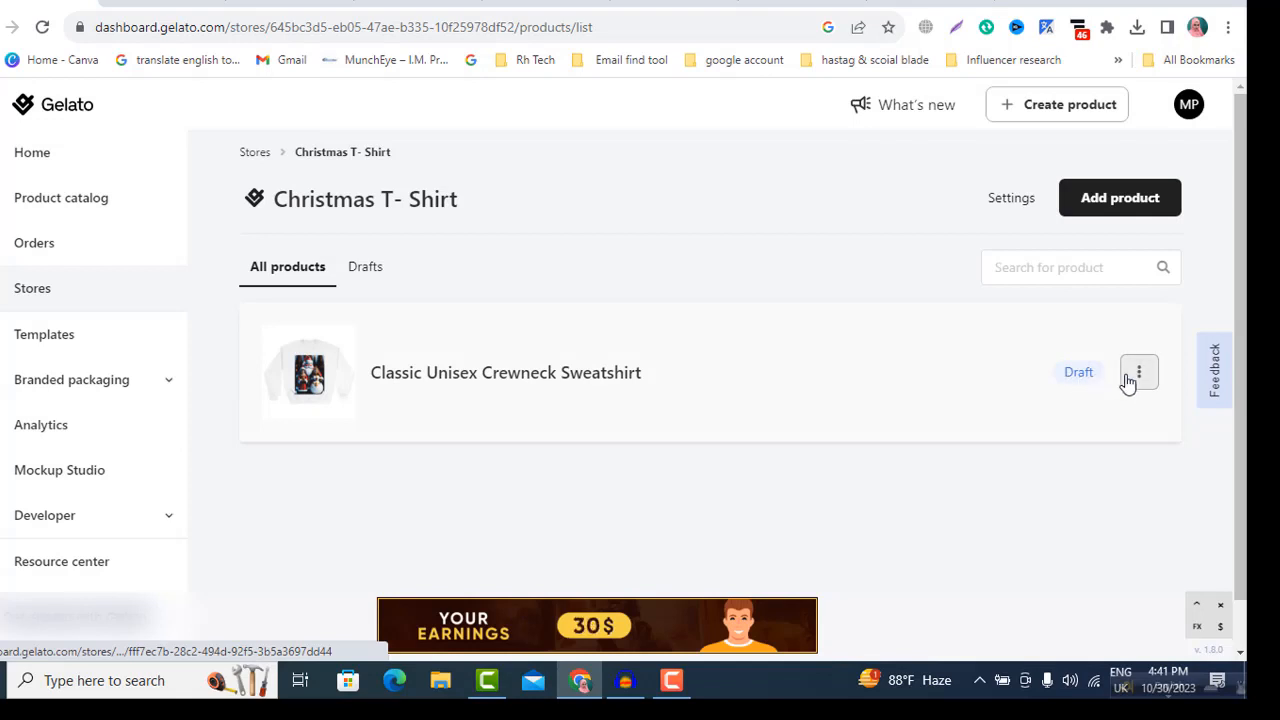
Step: Save the store's draft Classic Unisex Crewneck Sweatshirt product as a template
click(1141, 378)
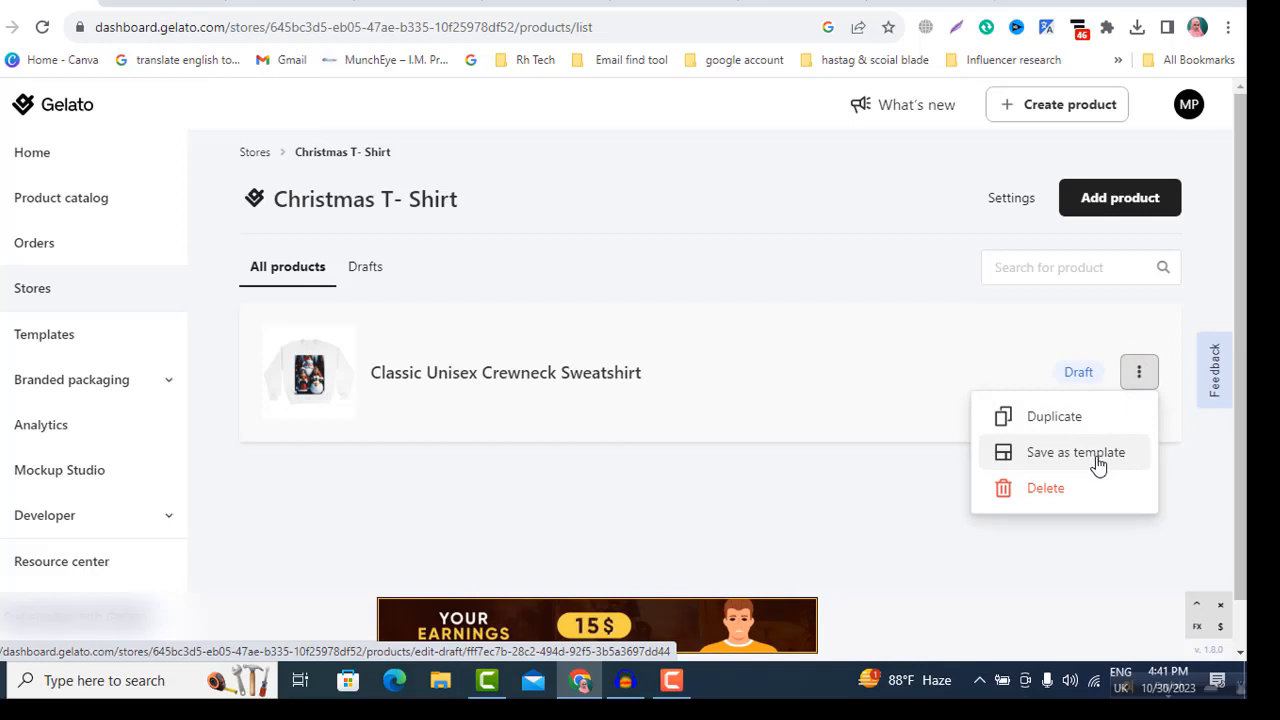
click(1098, 463)
click(840, 457)
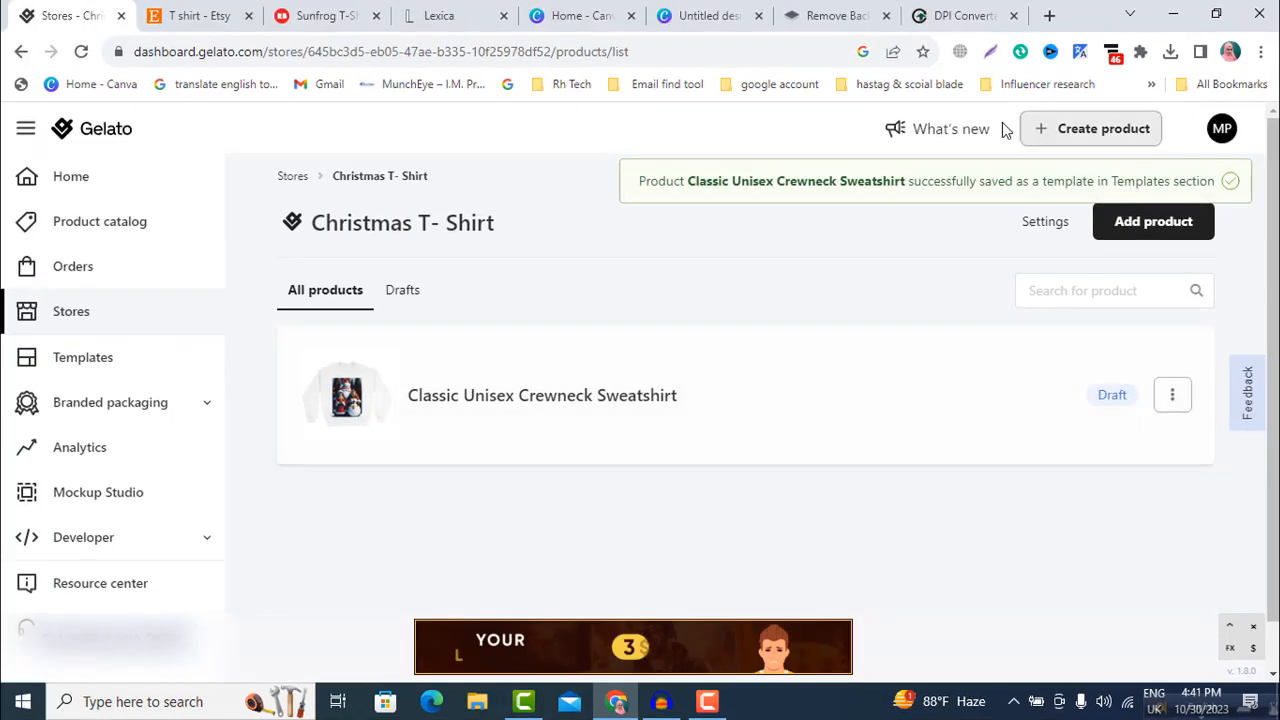
Step: Open the Templates page and review the new sweatshirt template's colours, sizes and ordering options
click(68, 360)
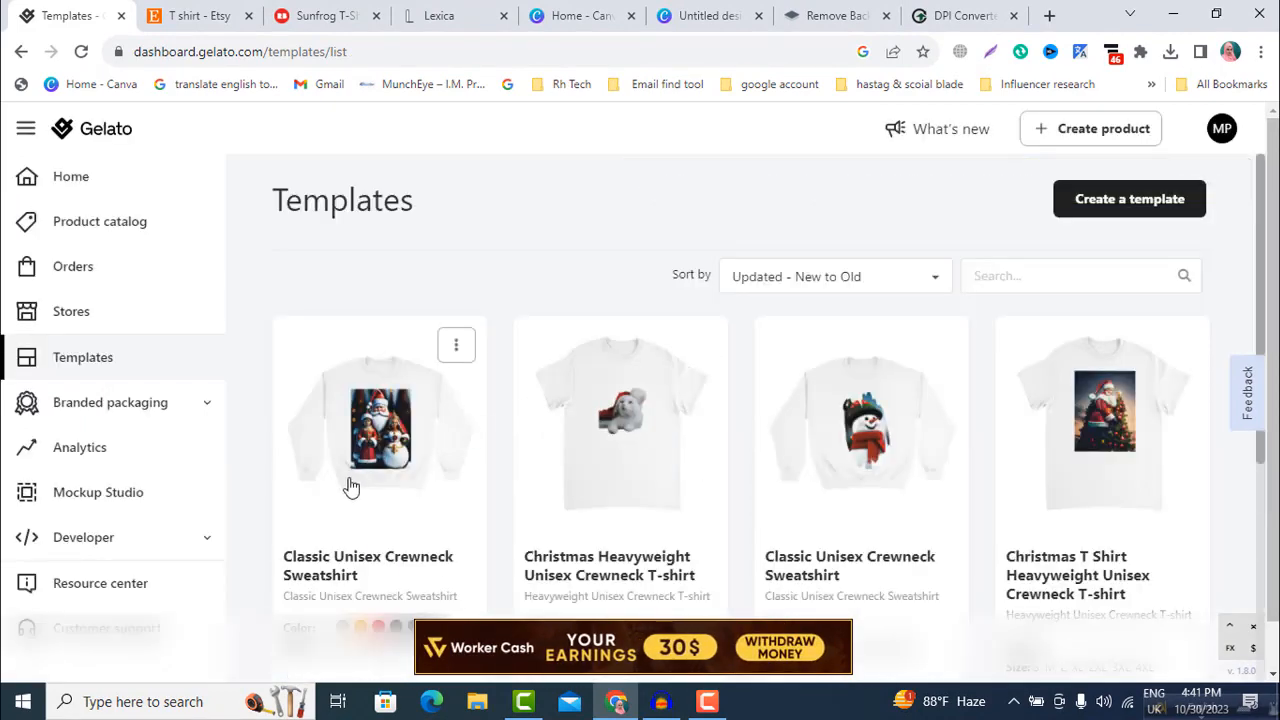
scroll(355, 470, down, 1)
scroll(445, 338, down, 2)
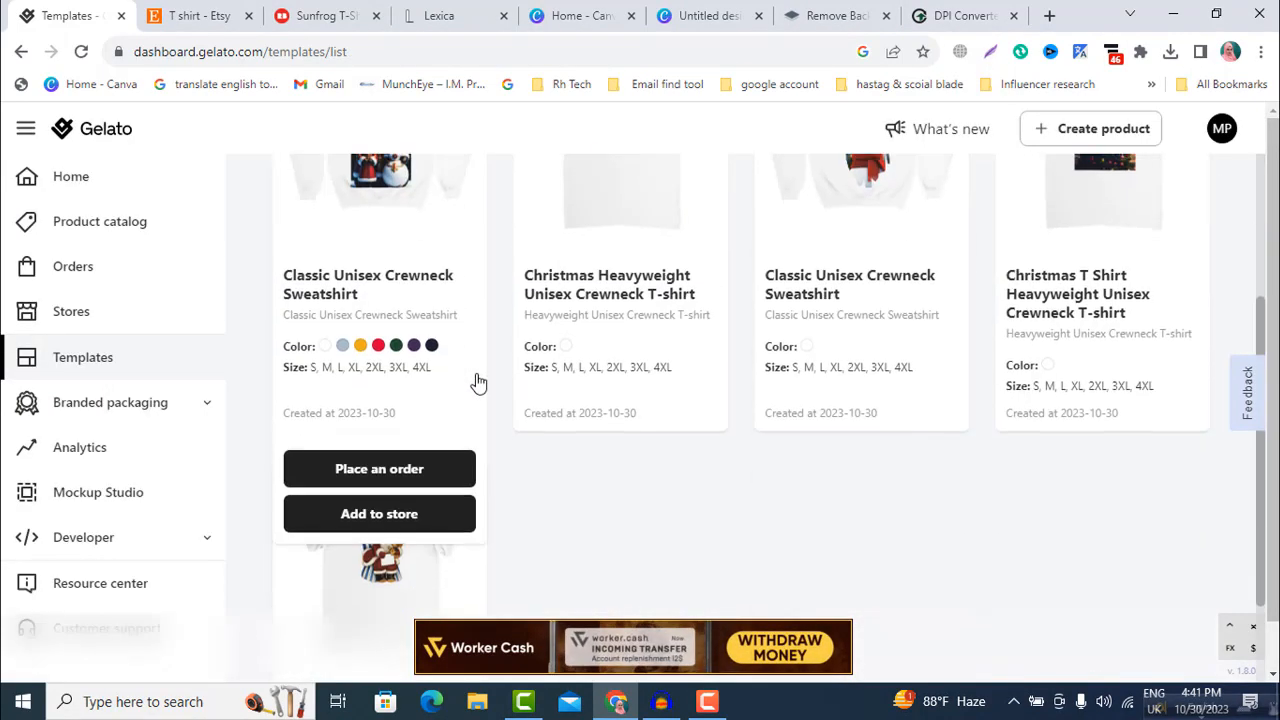
scroll(388, 332, up, 2)
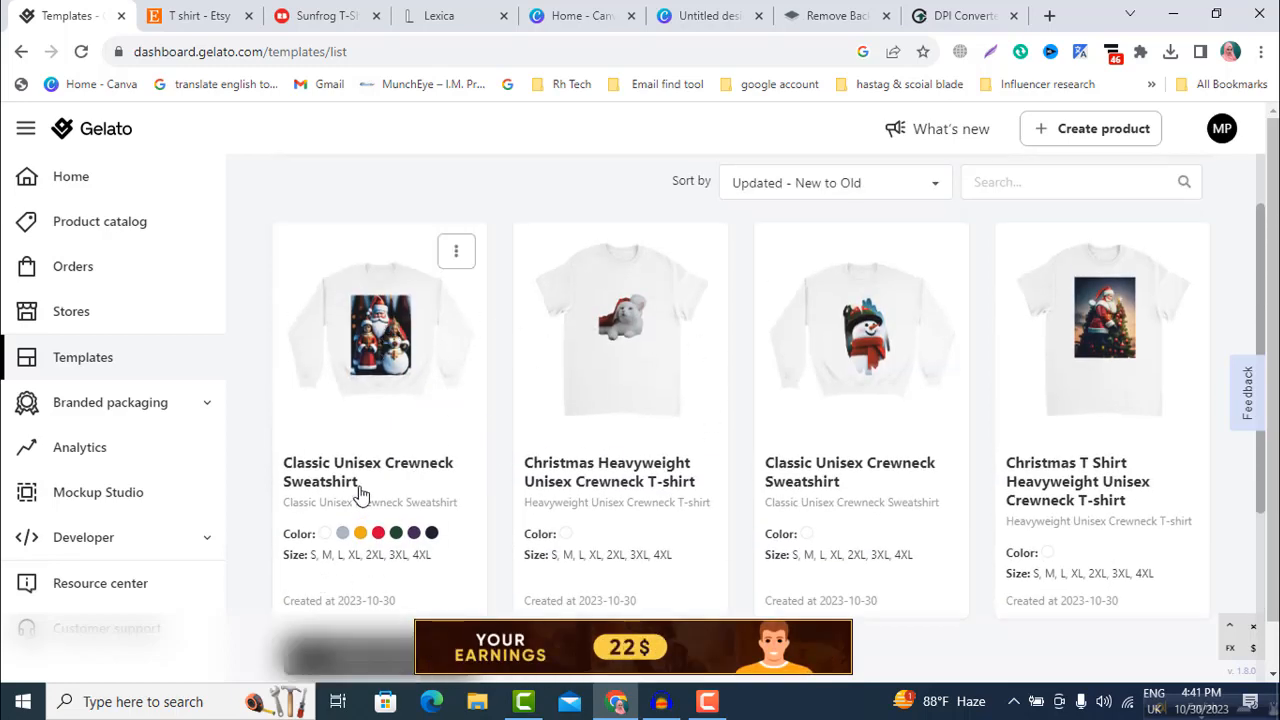
scroll(360, 490, down, 2)
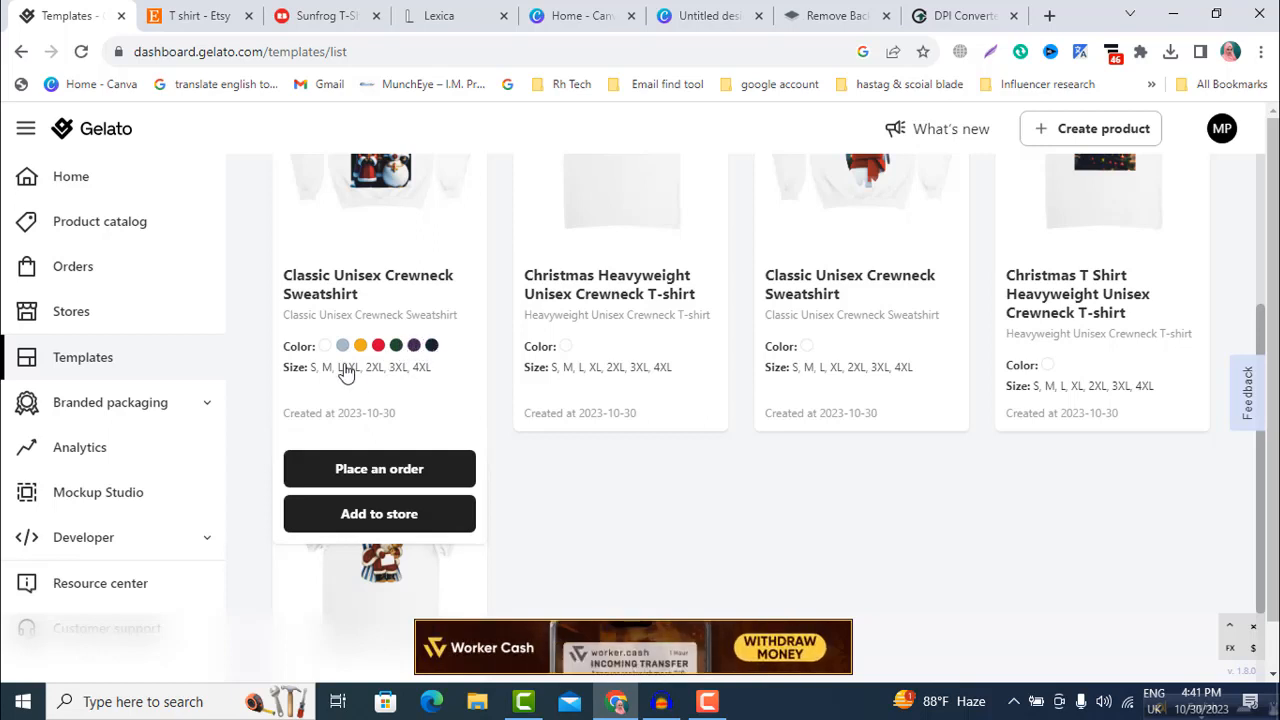
scroll(416, 354, up, 1)
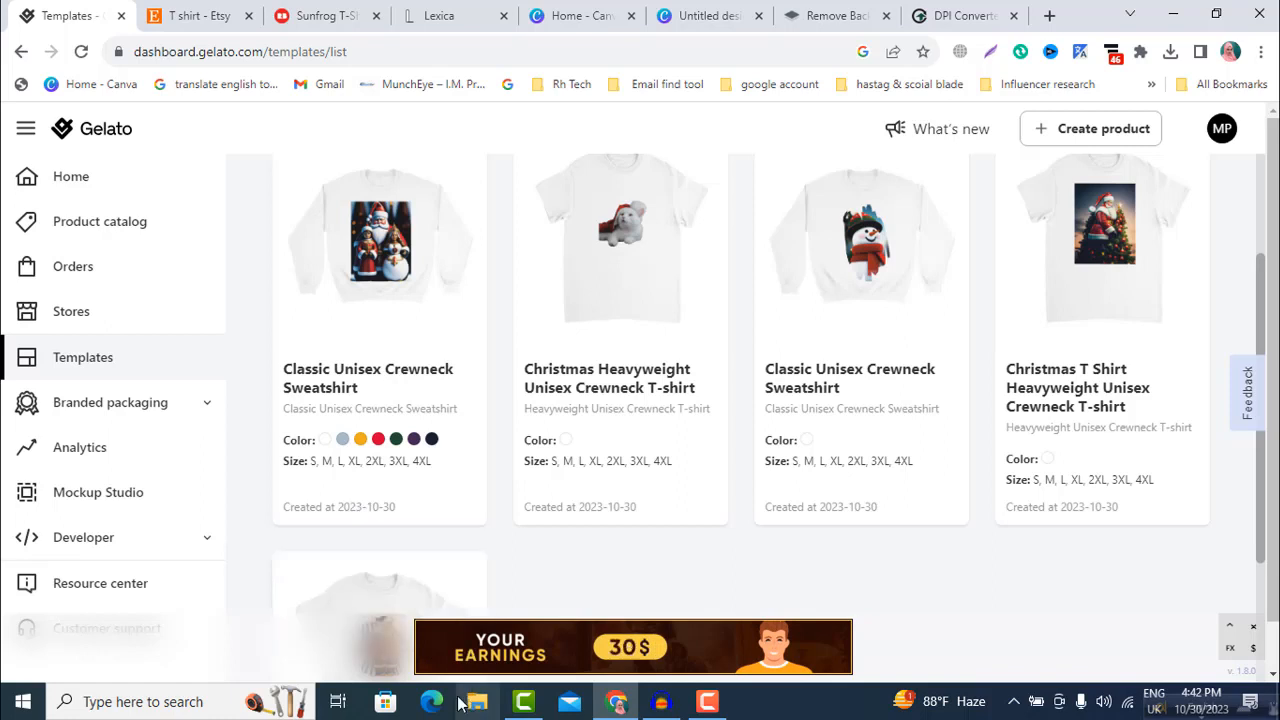
Step: Switch to the Etsy T-shirt search results and look through the listed designs and prices
click(188, 15)
scroll(490, 333, down, 4)
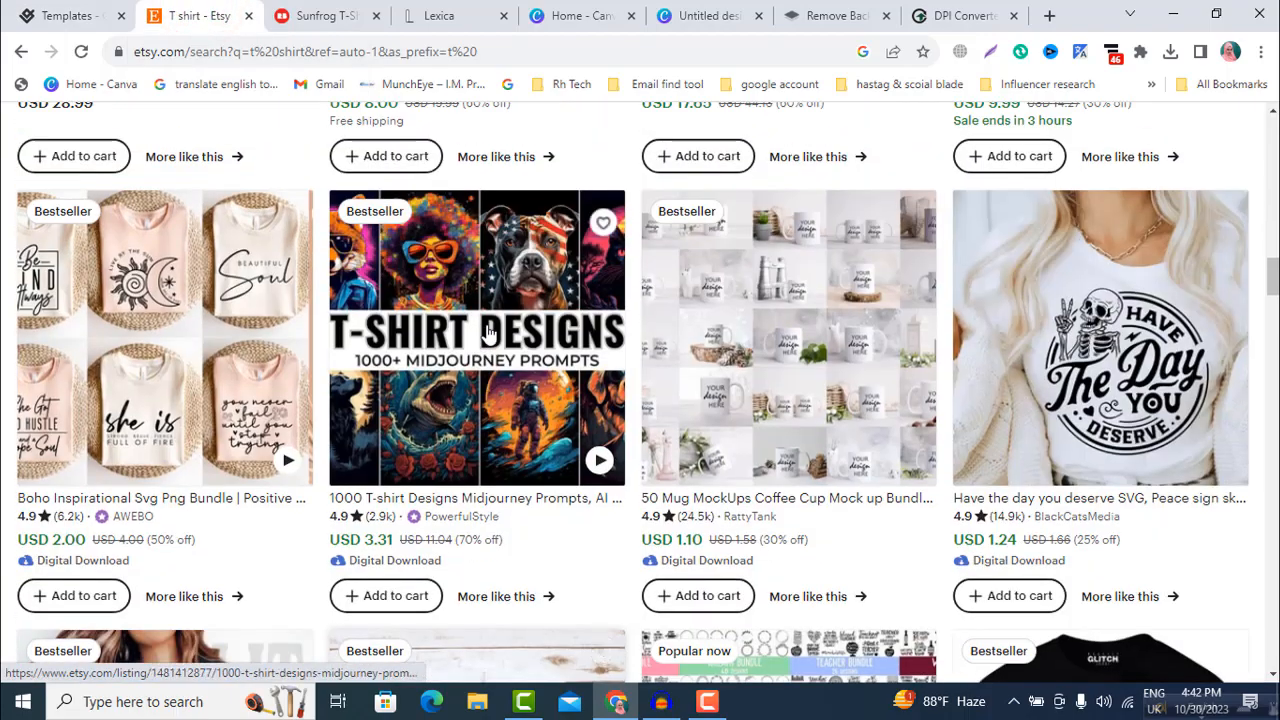
scroll(490, 333, down, 8)
scroll(490, 333, down, 2)
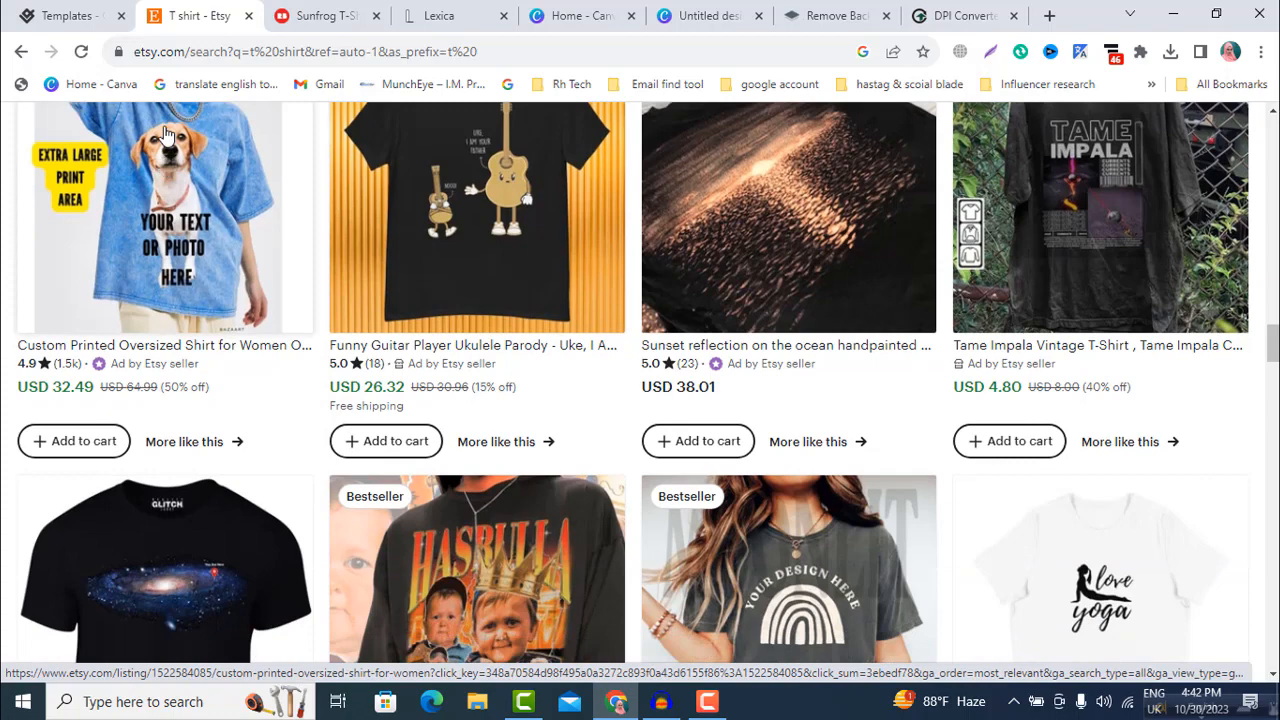
scroll(165, 133, down, 2)
scroll(1051, 451, down, 3)
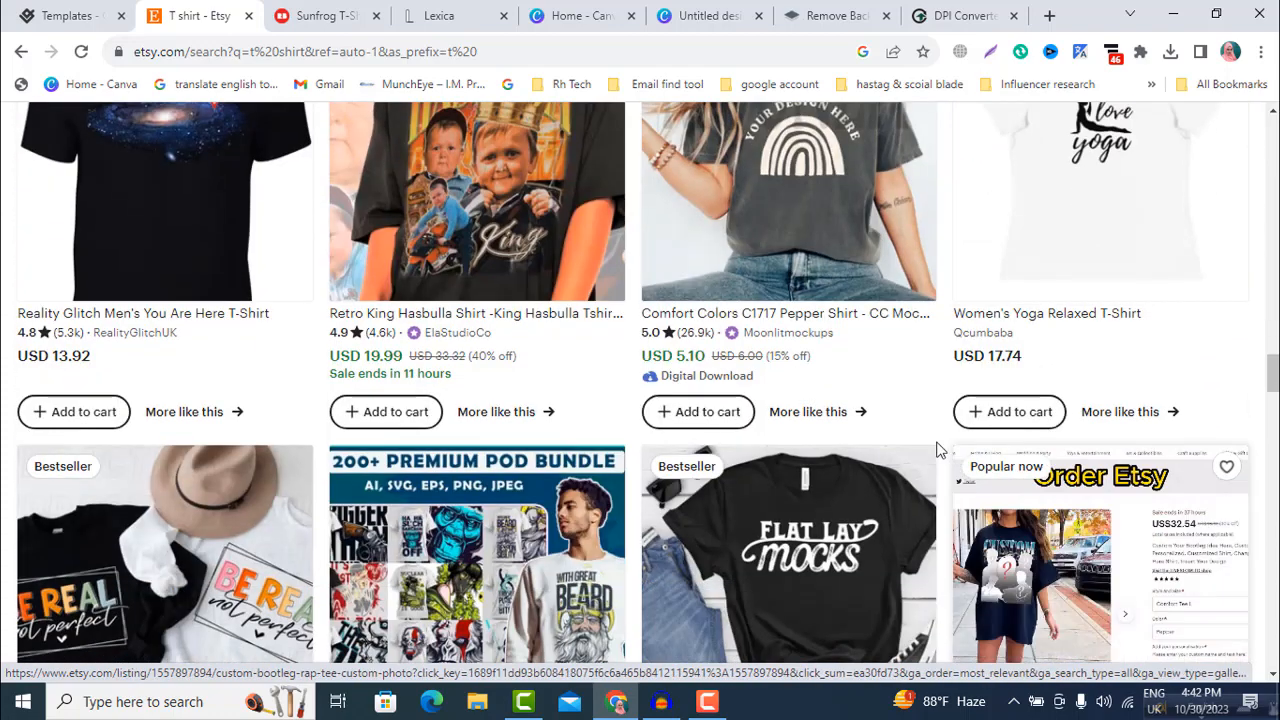
scroll(812, 467, down, 2)
scroll(838, 356, down, 1)
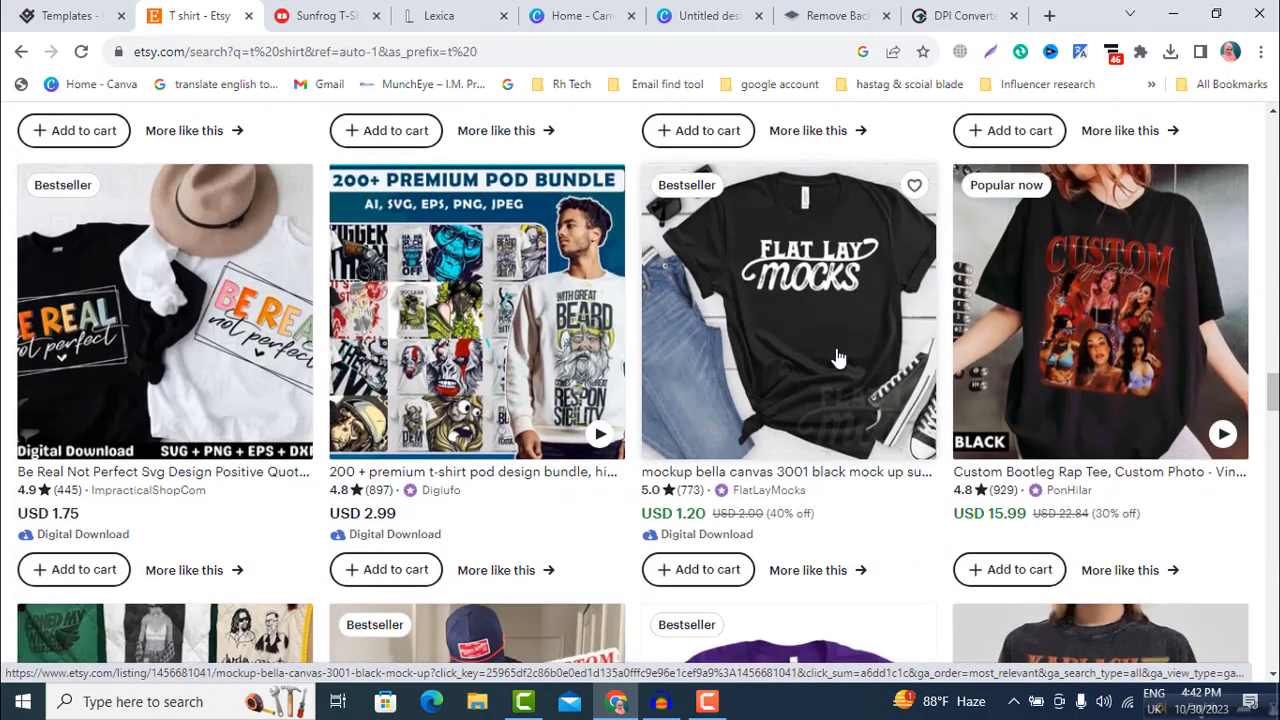
Step: Examine more of the T-shirt designs, mockups and prices further down the Etsy search results
scroll(620, 500, down, 6)
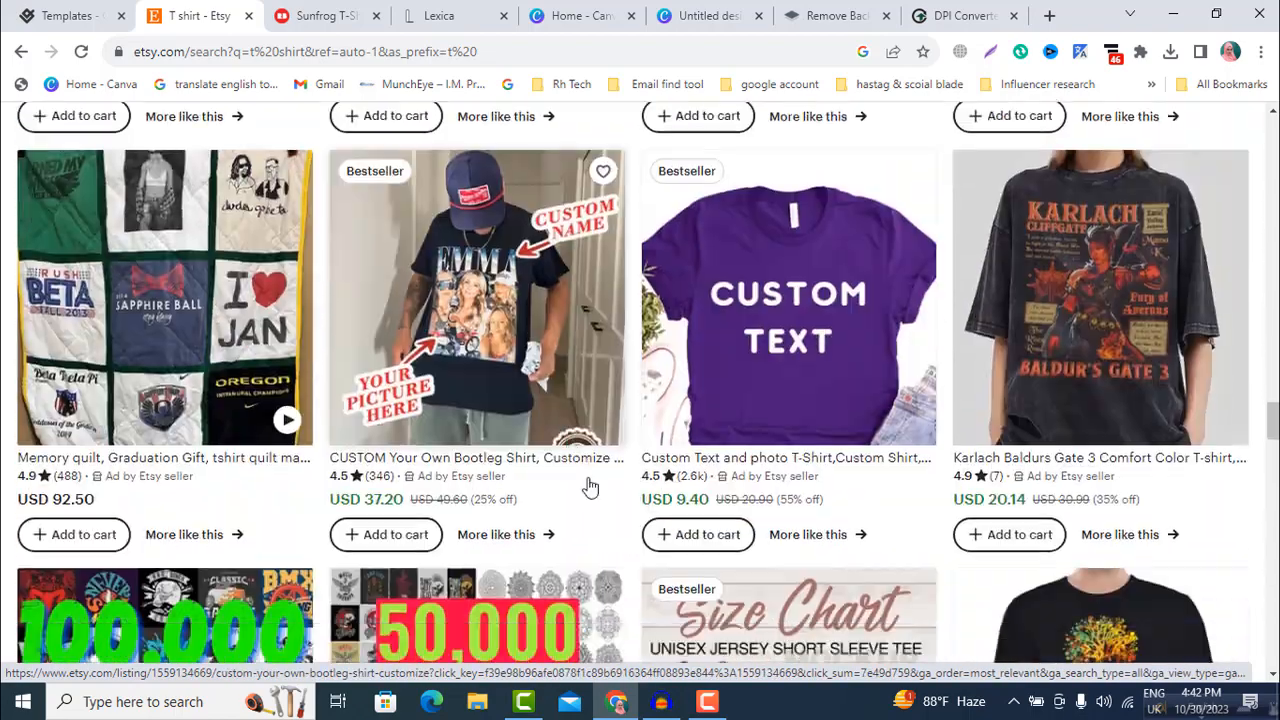
scroll(1060, 405, down, 3)
scroll(915, 431, down, 4)
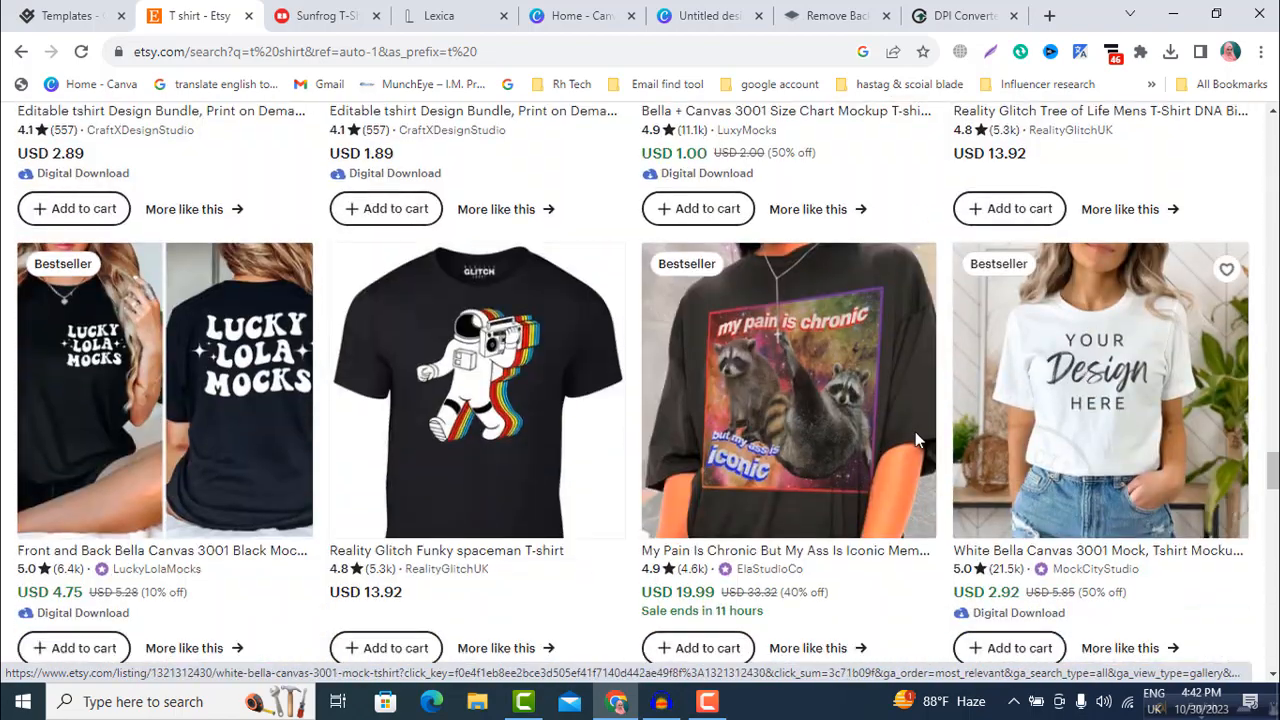
scroll(457, 436, down, 3)
scroll(457, 436, down, 1)
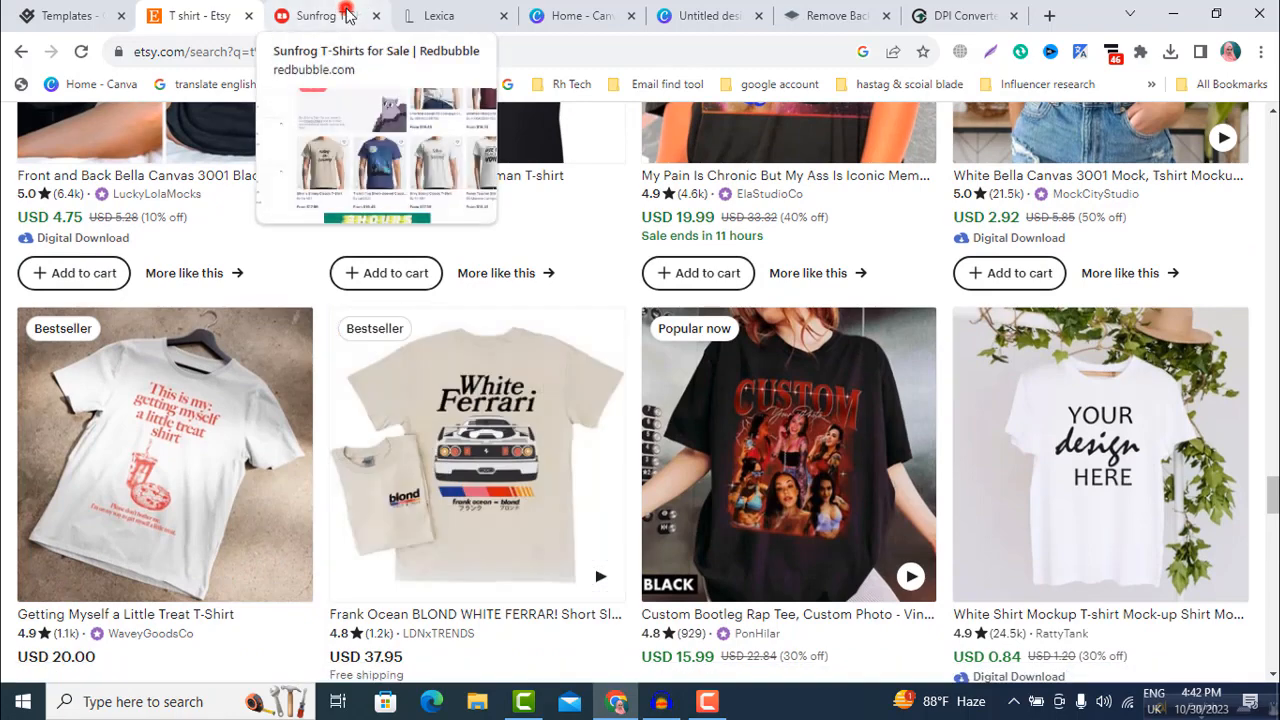
Step: Switch to Redbubble's Sunfrog T-shirt results, look through the designs and prices, and open a new browser tab
click(280, 30)
scroll(636, 383, down, 1)
scroll(700, 400, up, 5)
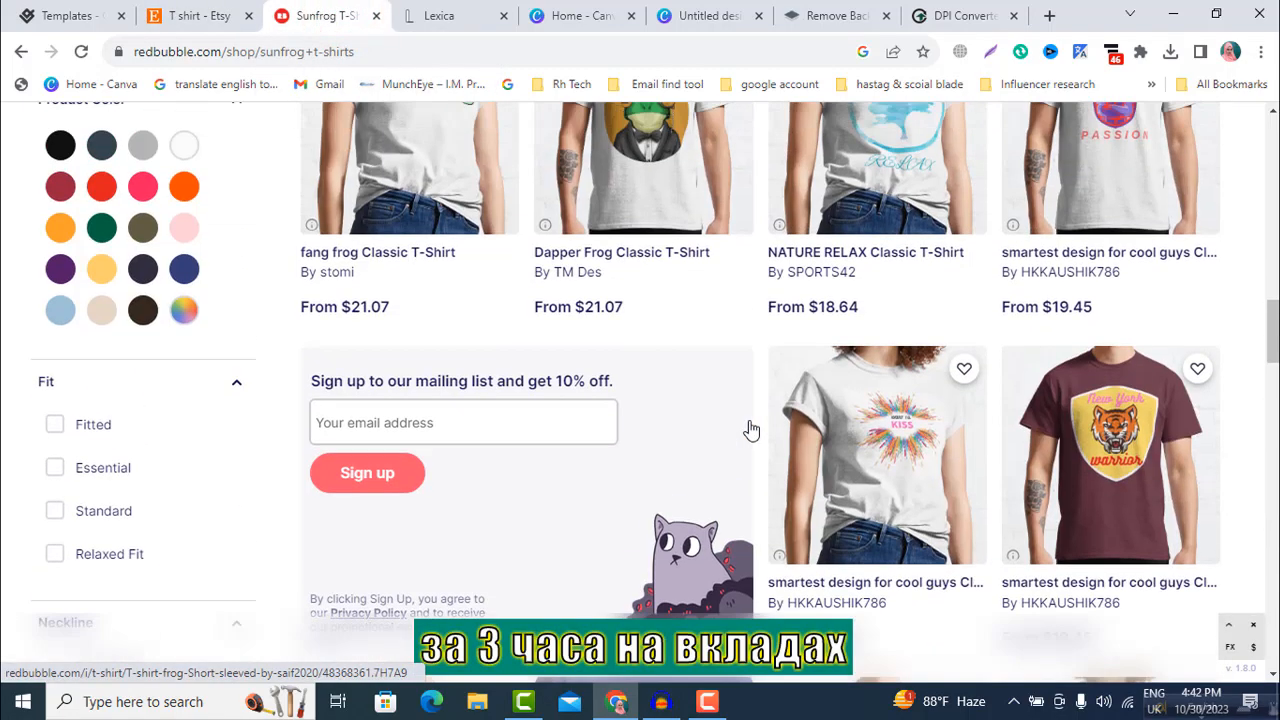
scroll(1030, 442, up, 4)
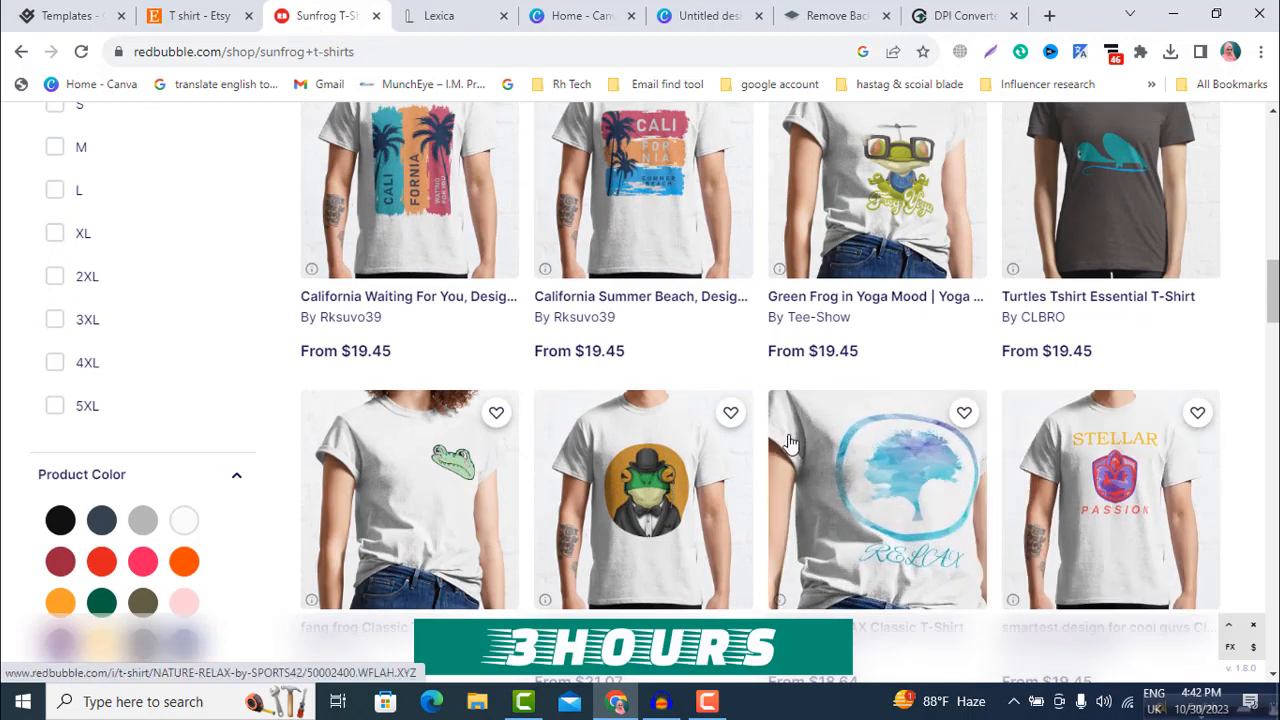
scroll(880, 450, up, 3)
scroll(741, 459, up, 6)
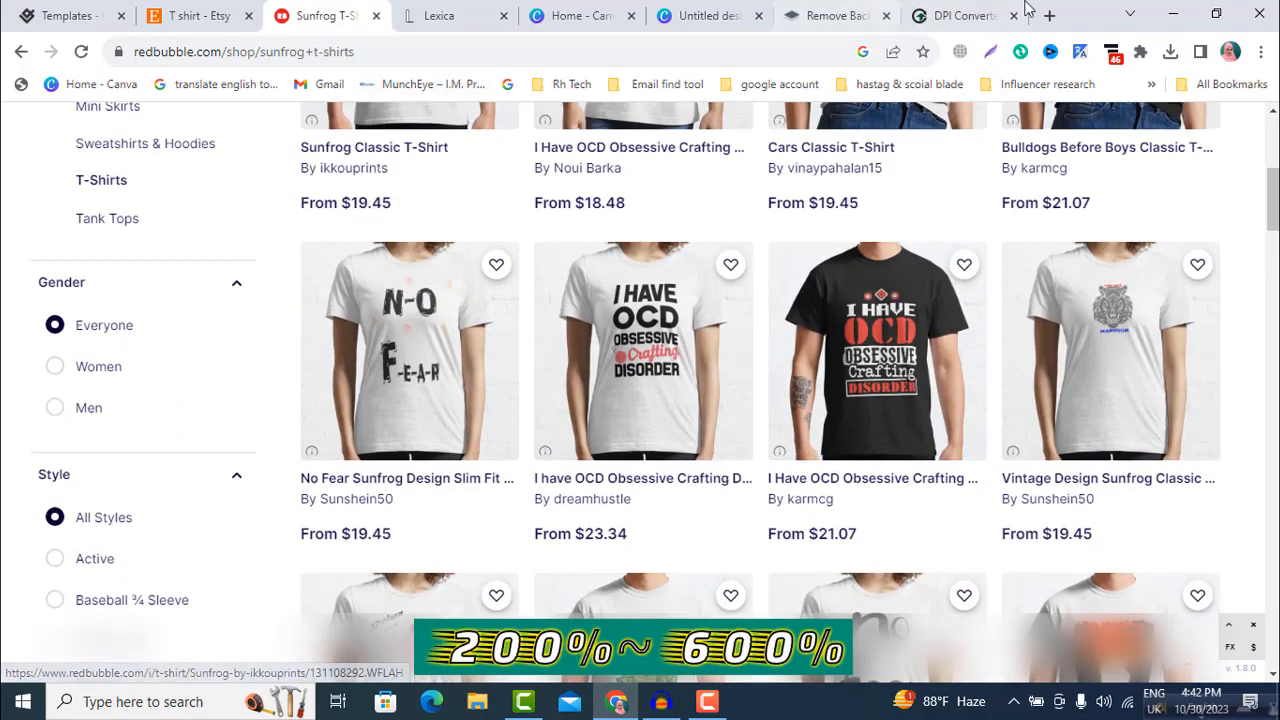
click(1048, 16)
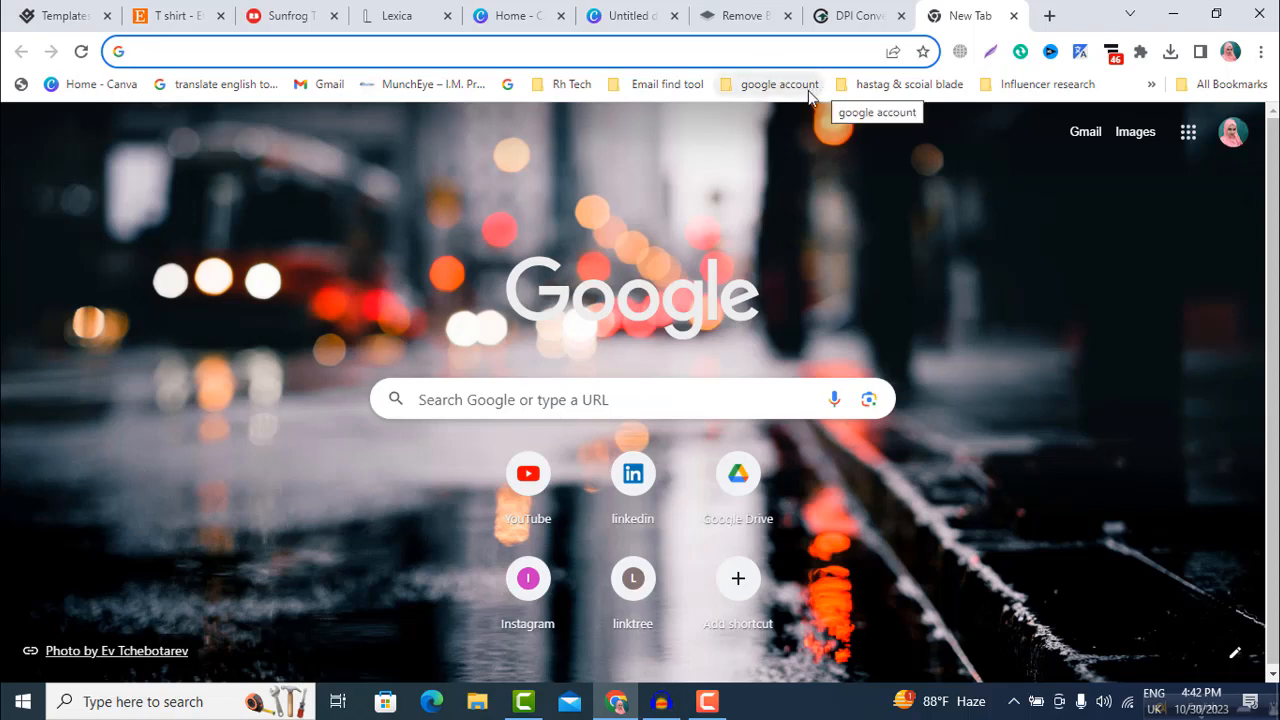
Step: Switch to Lexica, browse the cute dog images and view the prompt and details of the sitting white-and-tan puppy
click(404, 8)
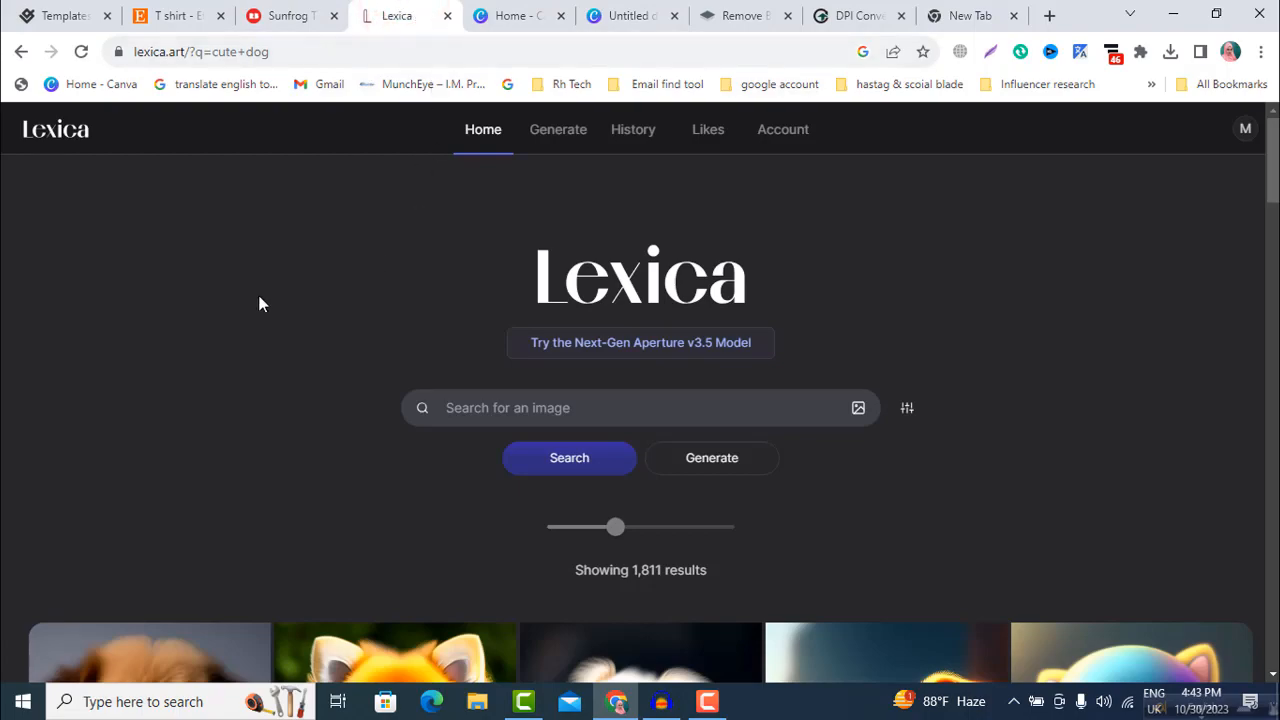
scroll(258, 300, down, 1)
scroll(563, 442, down, 7)
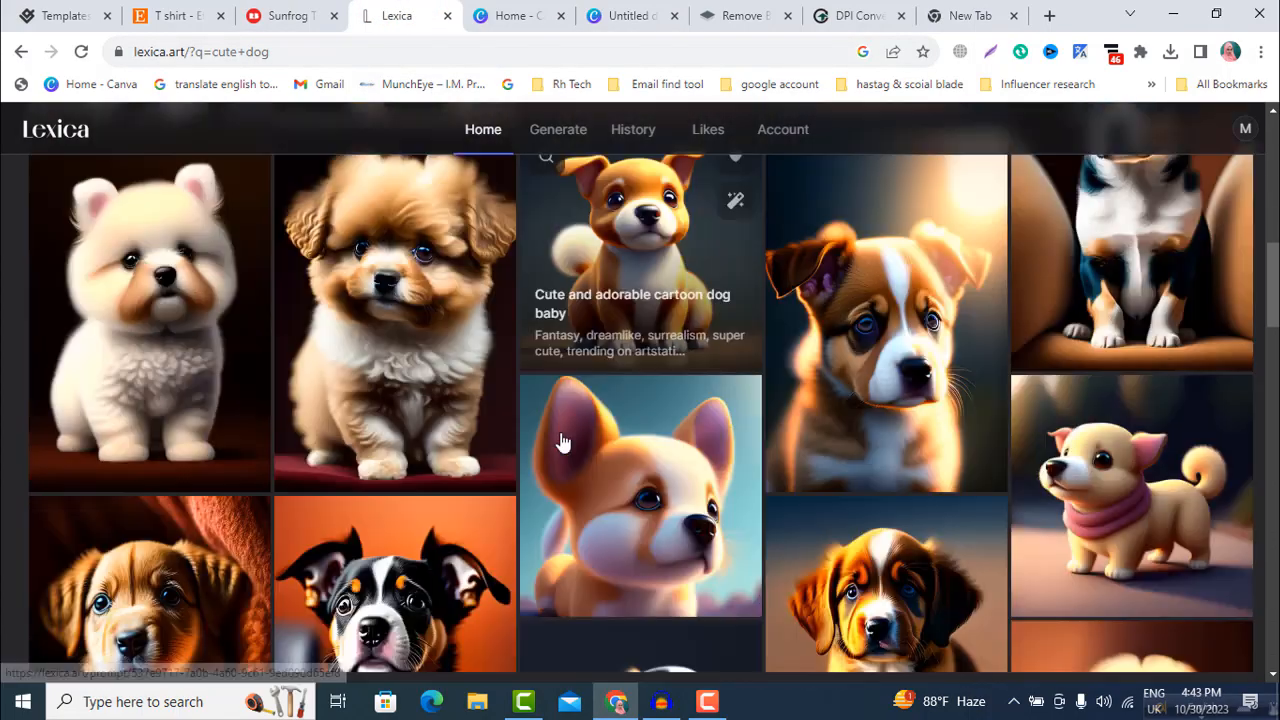
scroll(563, 442, down, 10)
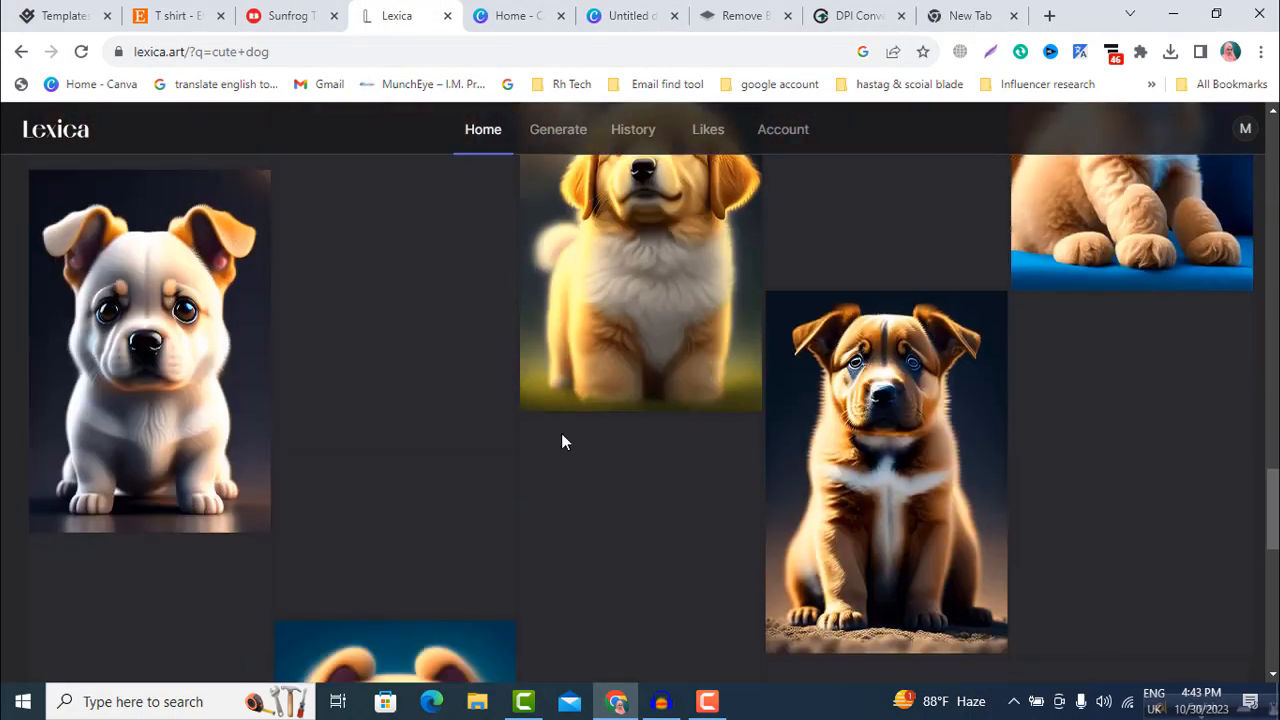
scroll(561, 441, down, 5)
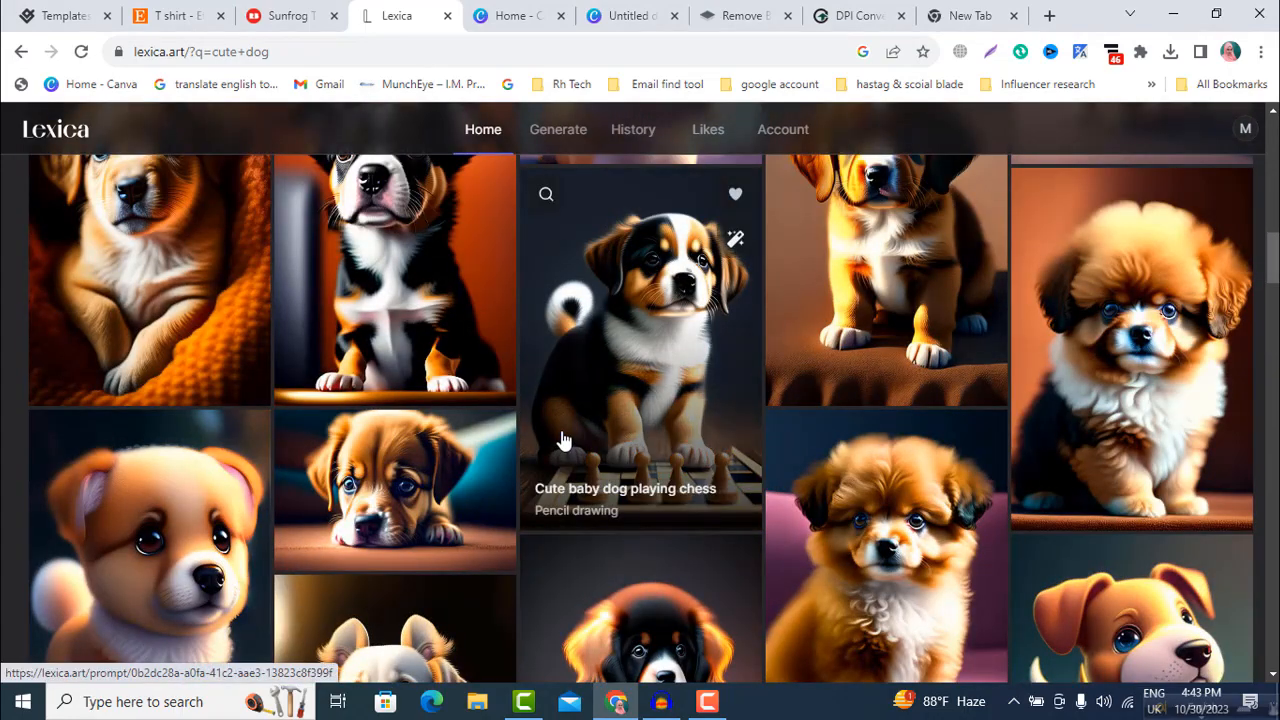
scroll(561, 441, down, 5)
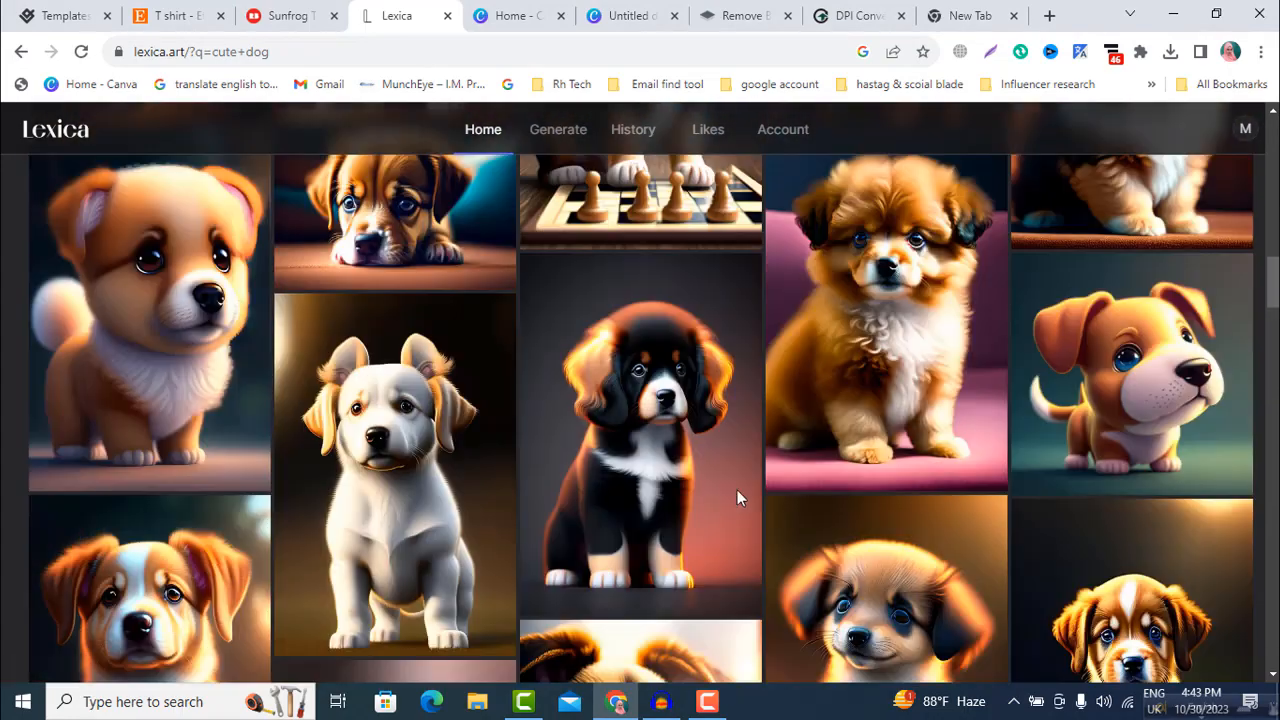
scroll(737, 490, down, 10)
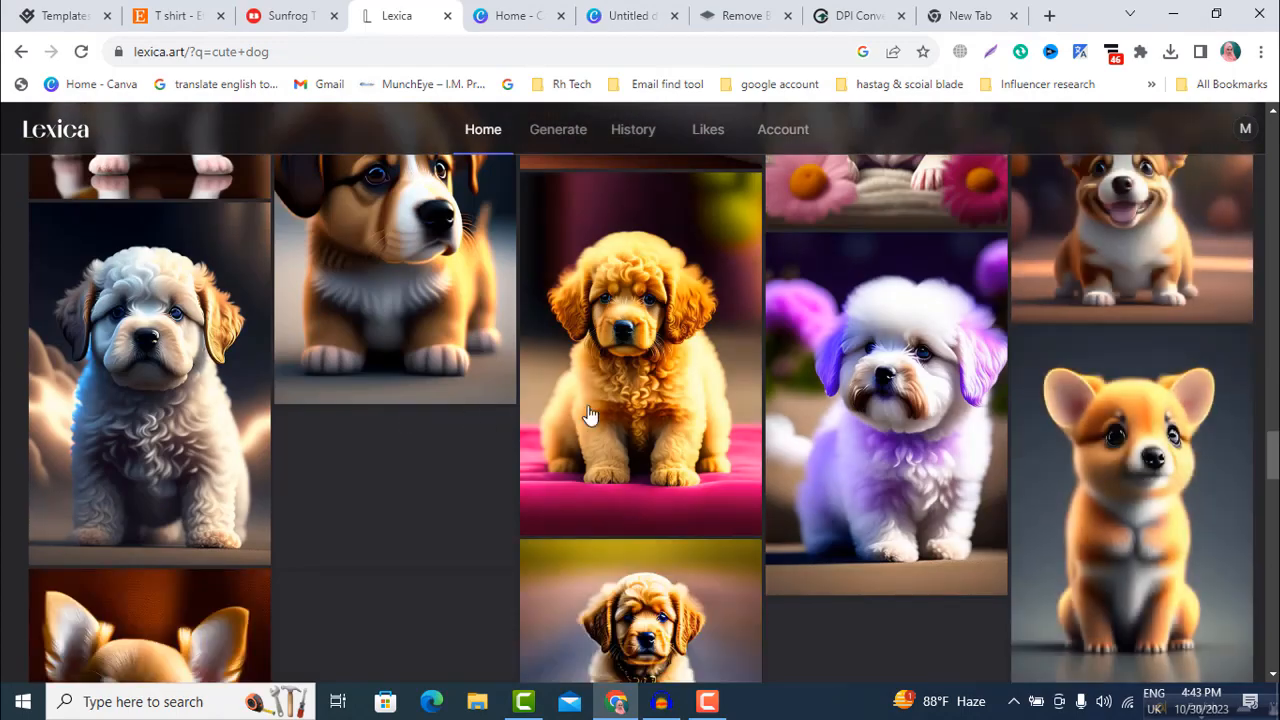
scroll(823, 414, down, 10)
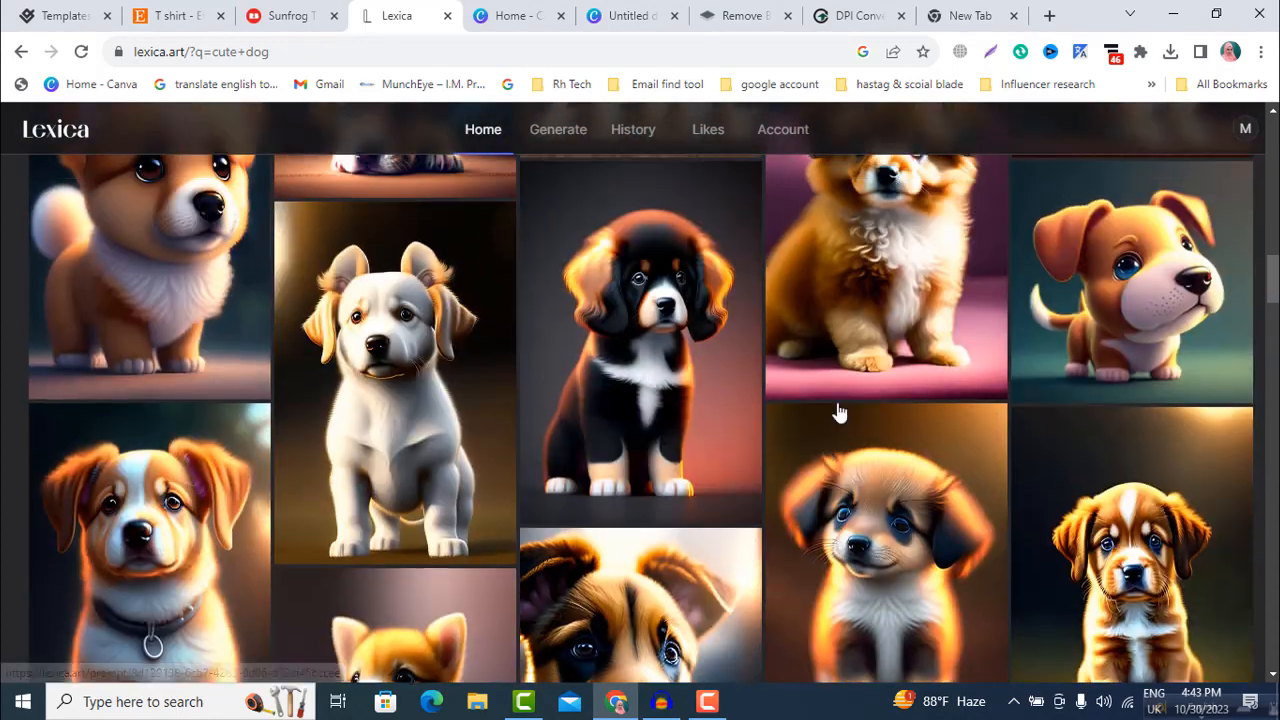
scroll(840, 413, up, 20)
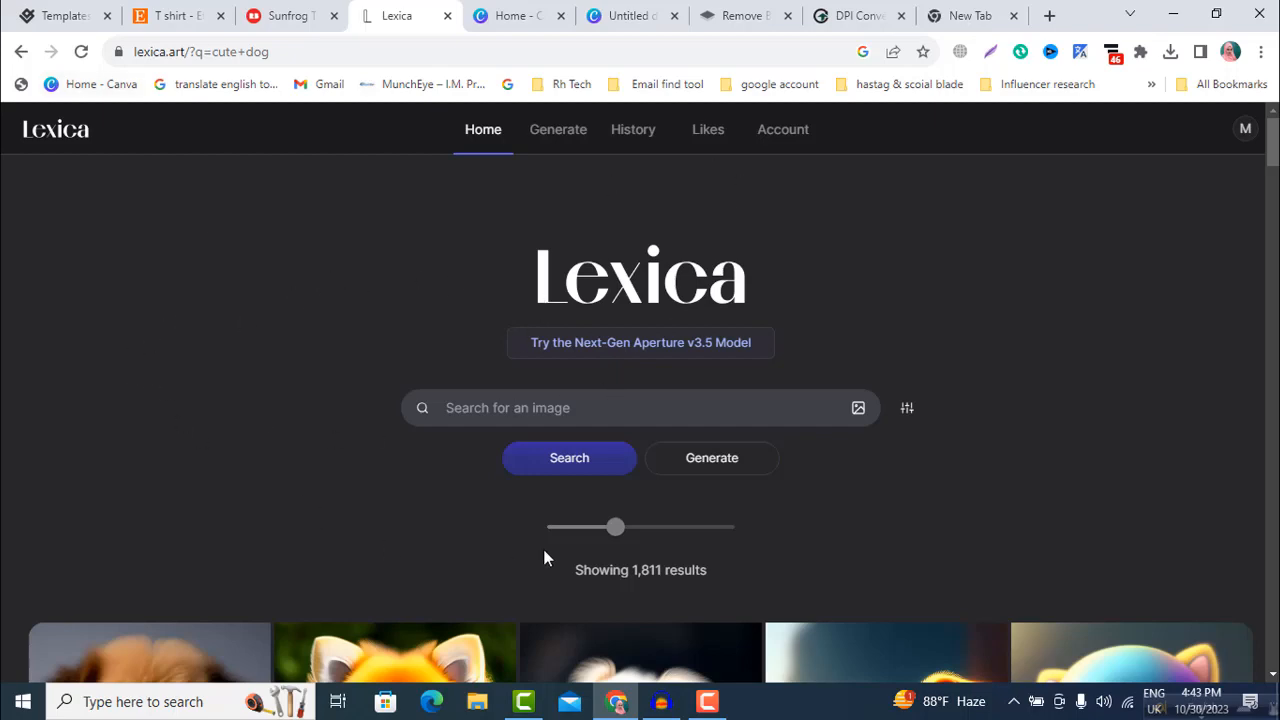
scroll(300, 491, down, 4)
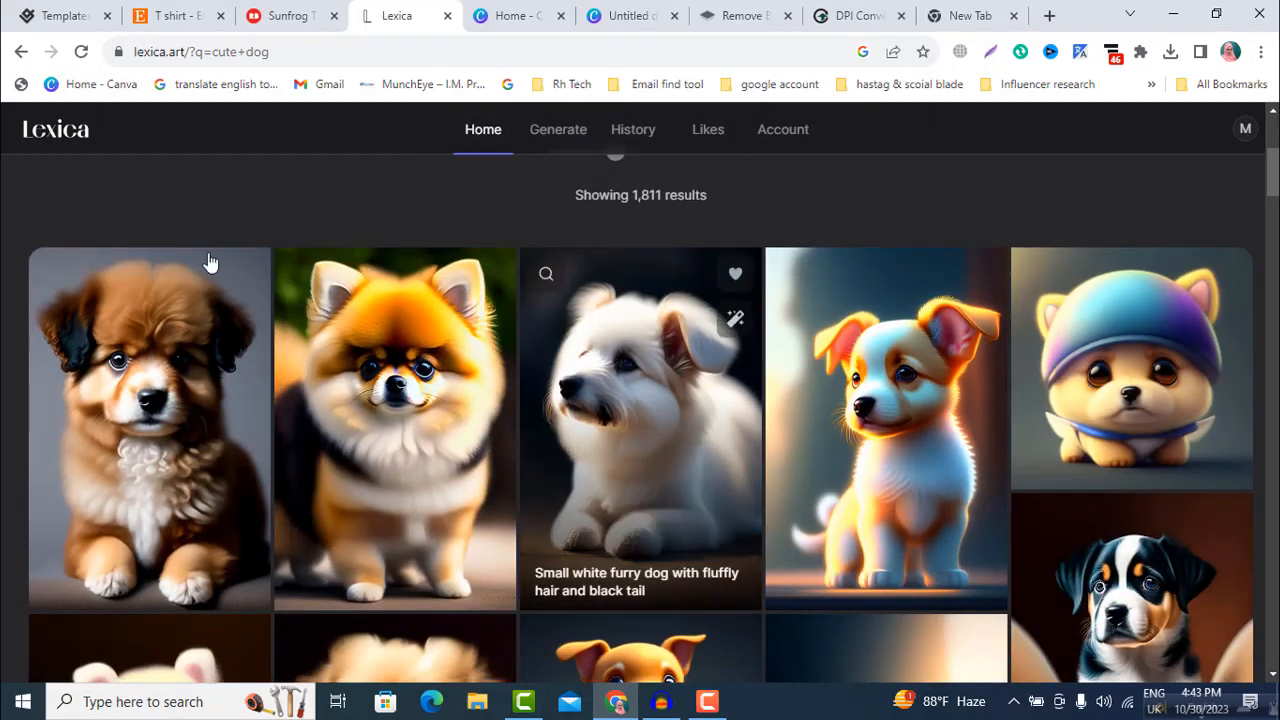
scroll(340, 338, up, 4)
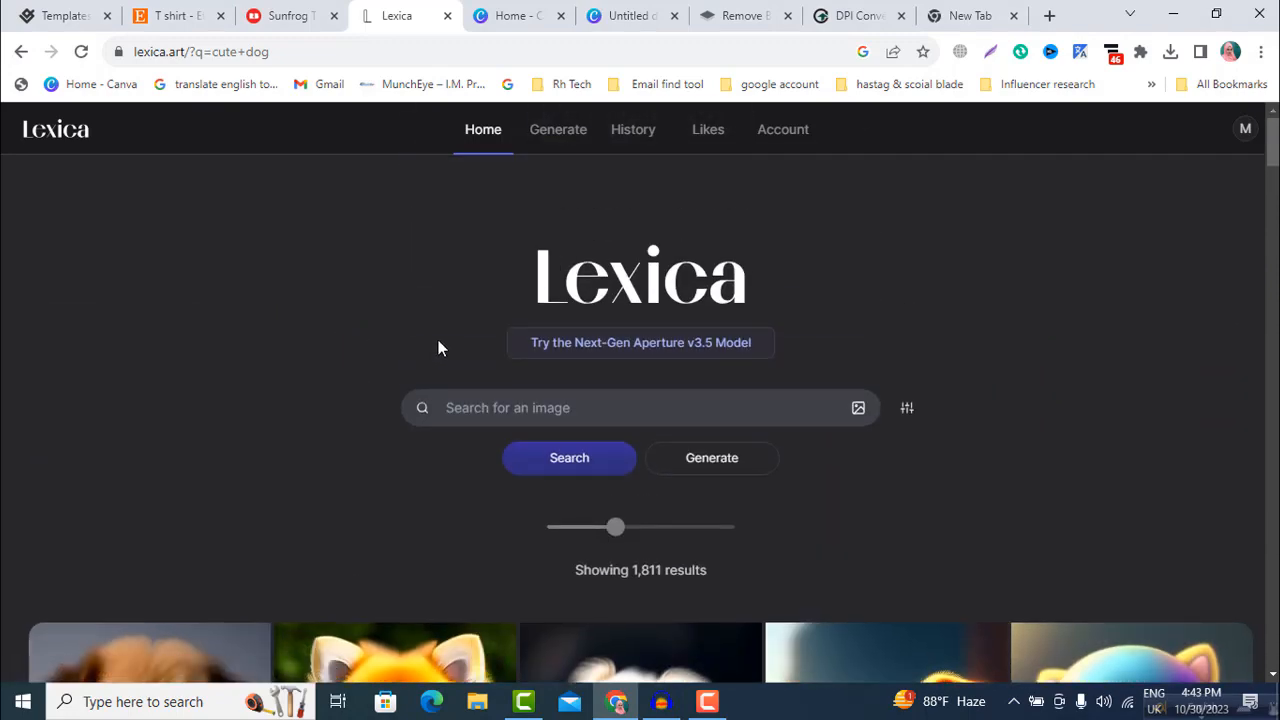
scroll(533, 505, down, 3)
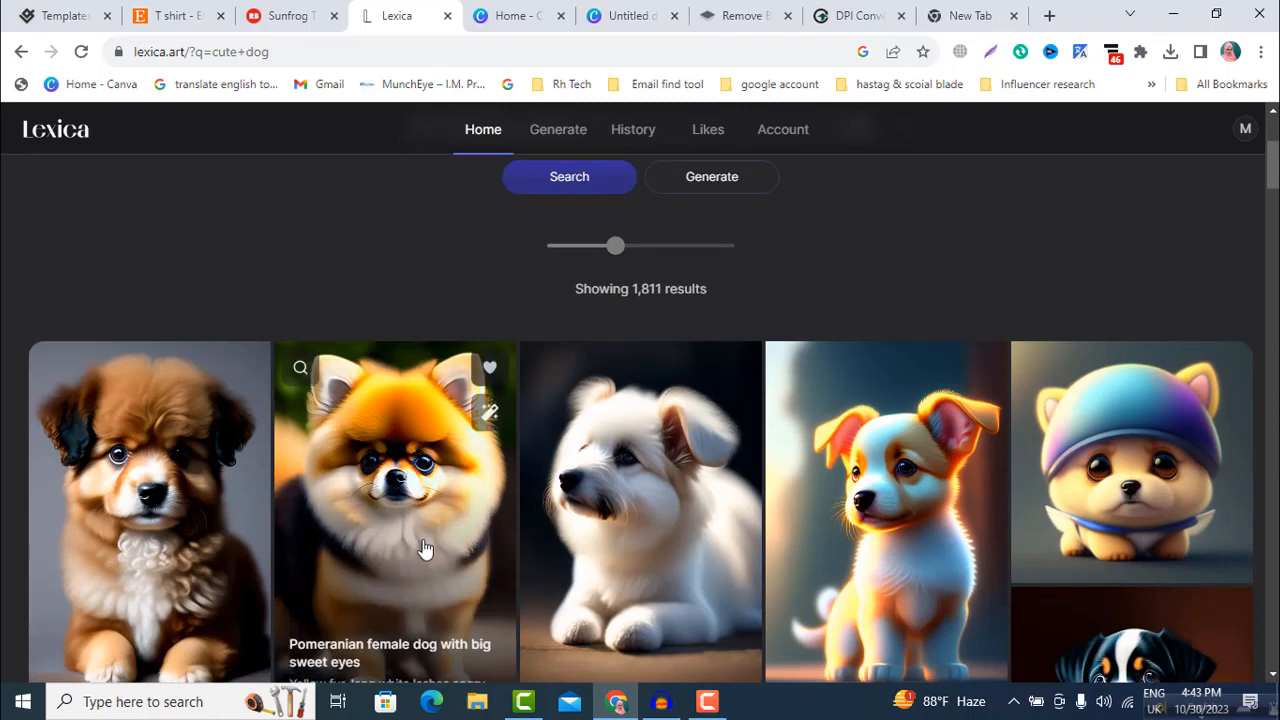
scroll(423, 549, down, 2)
click(905, 376)
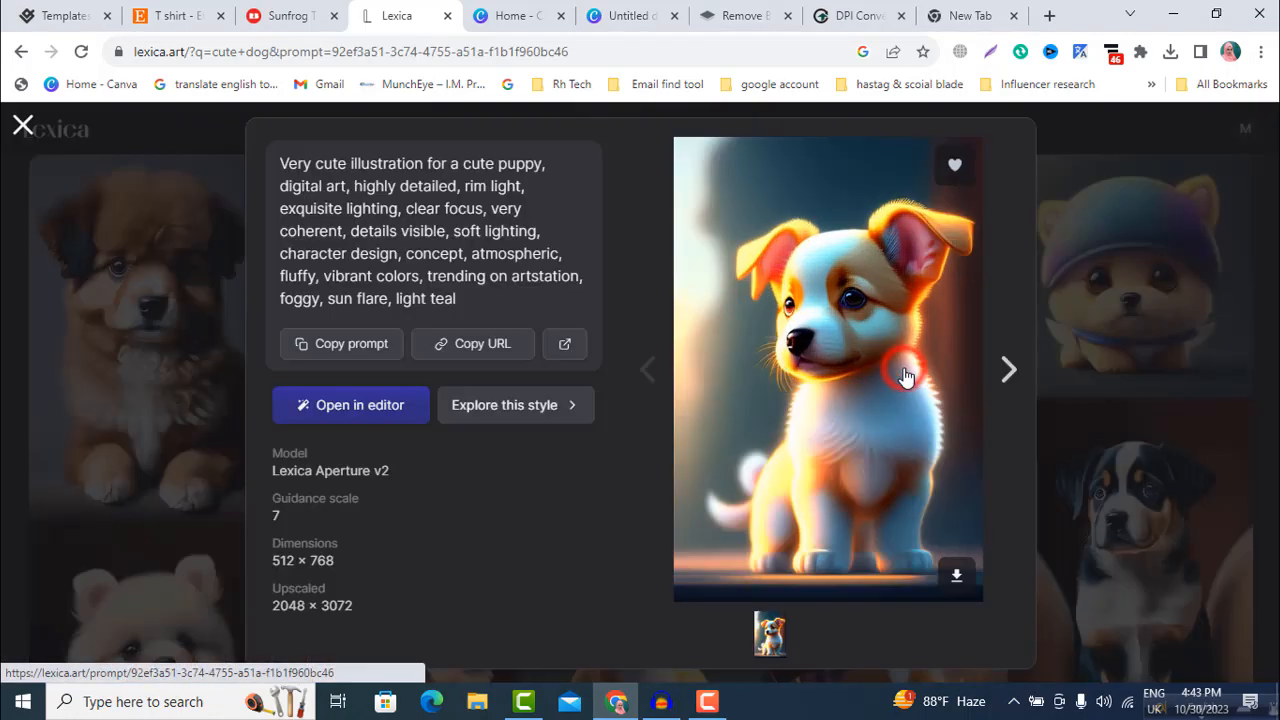
click(1130, 317)
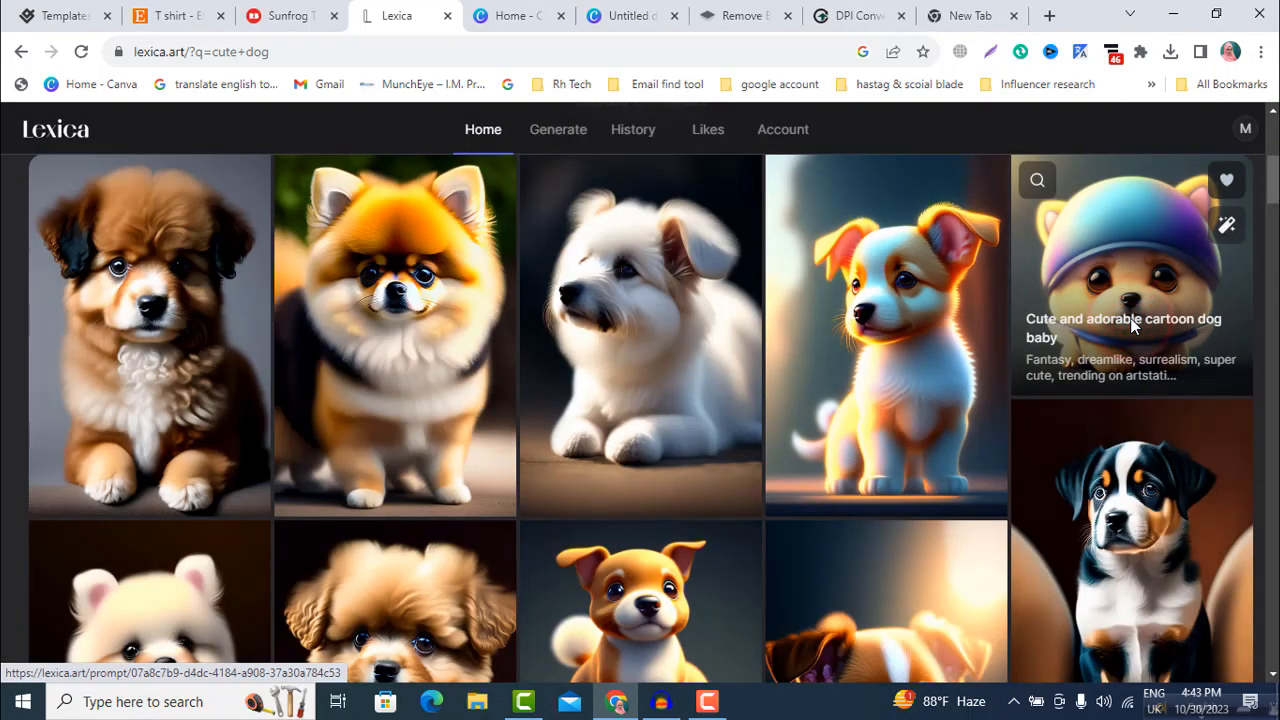
Step: Download the "Cute and adorable cartoon dog baby" image of the puppy in a blue-purple cap and close its details
click(1130, 290)
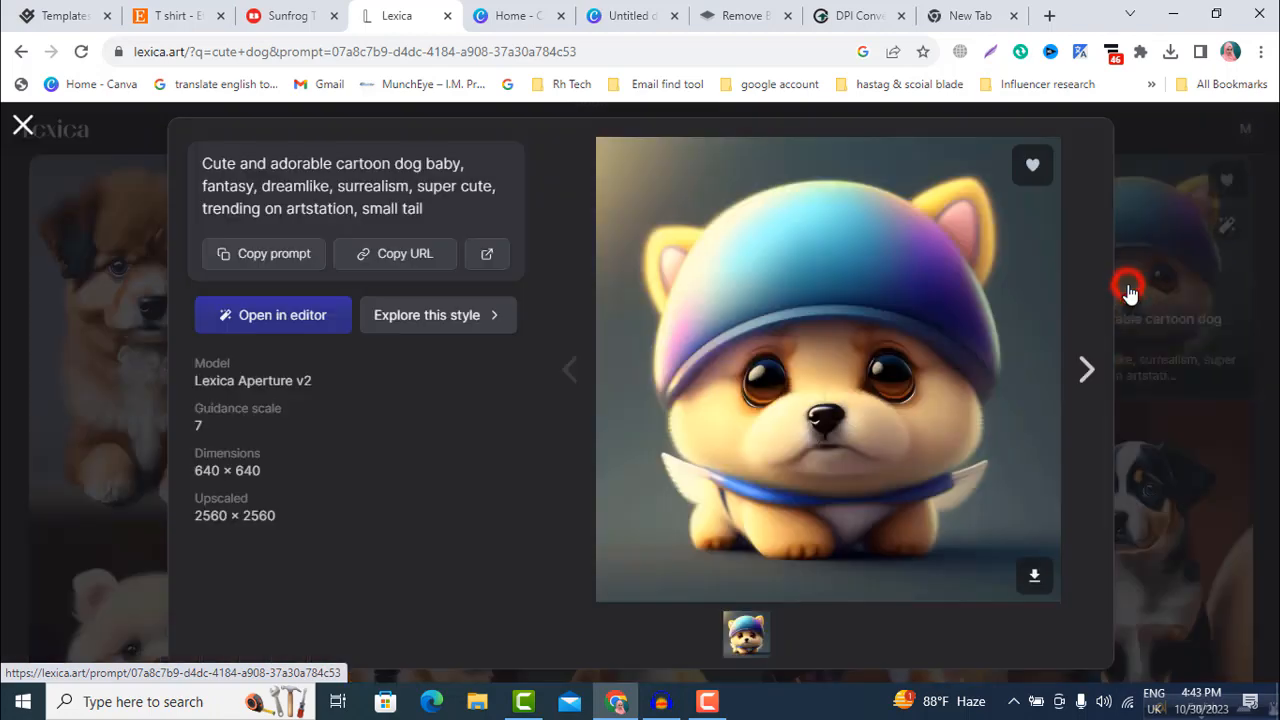
click(1036, 577)
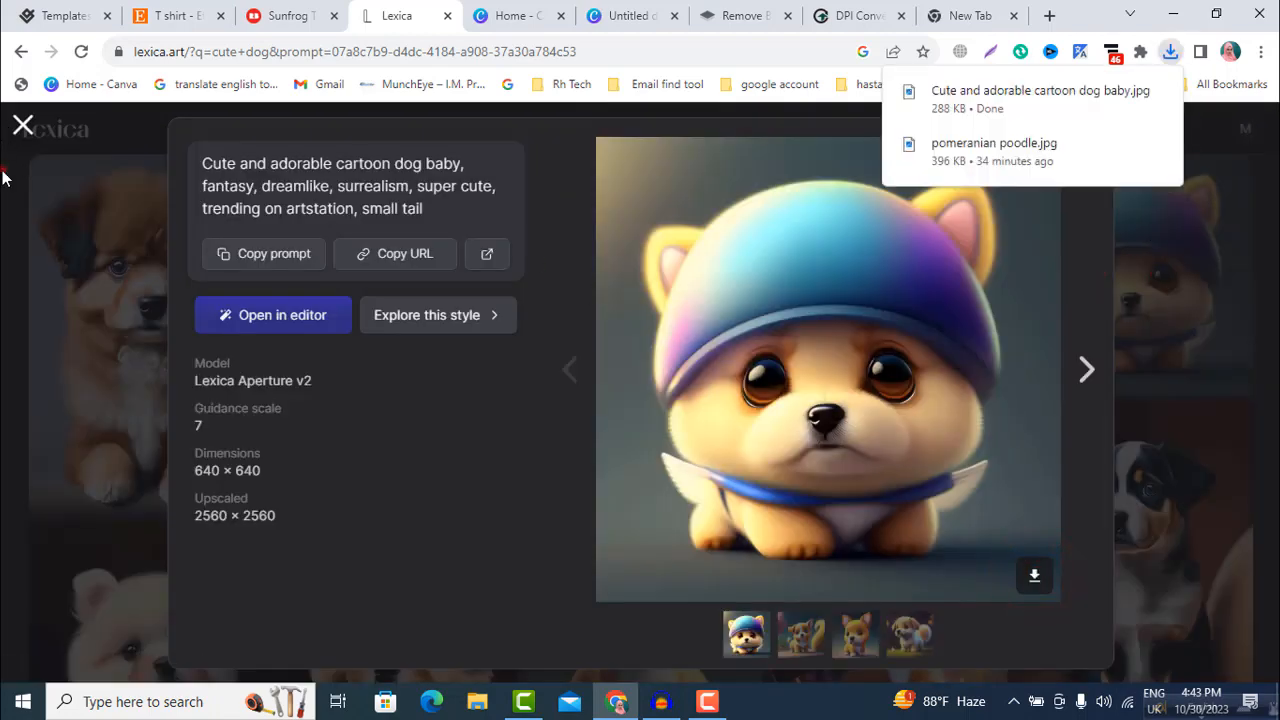
click(4, 176)
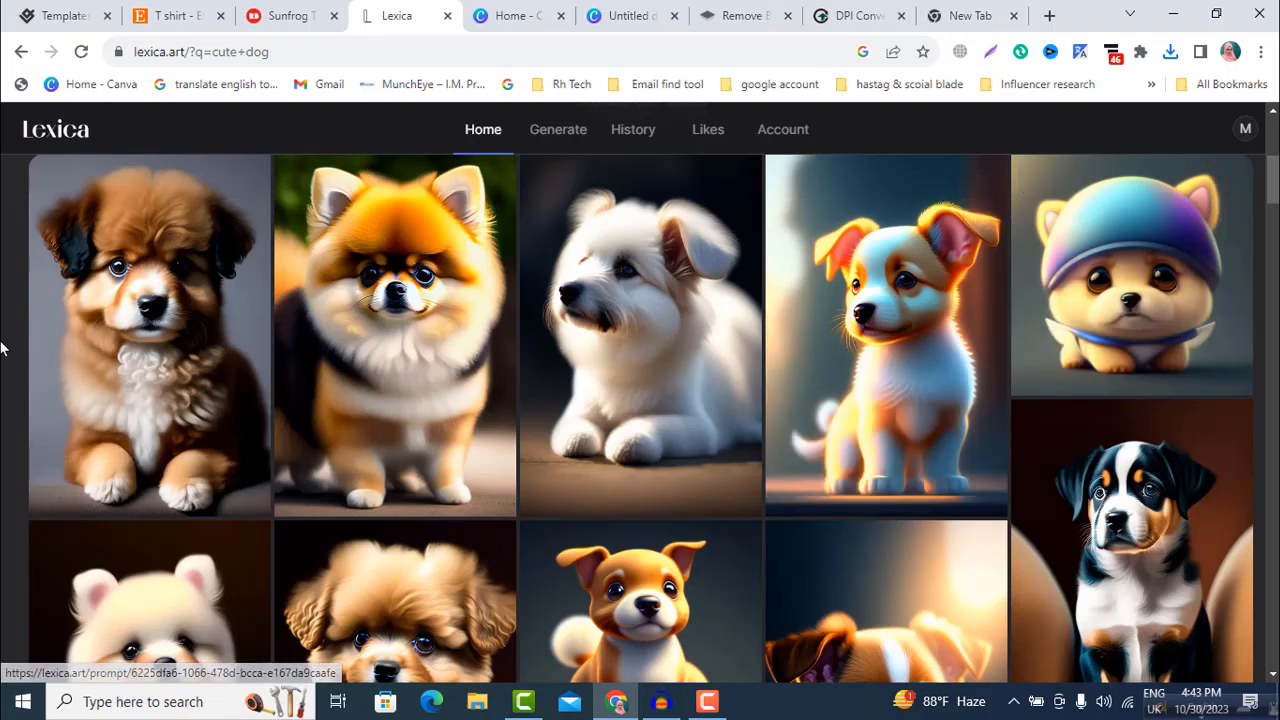
Step: Switch to remove.bg, remove the background from the "vintage christmas santa claus" image and download the preview-size result
click(735, 15)
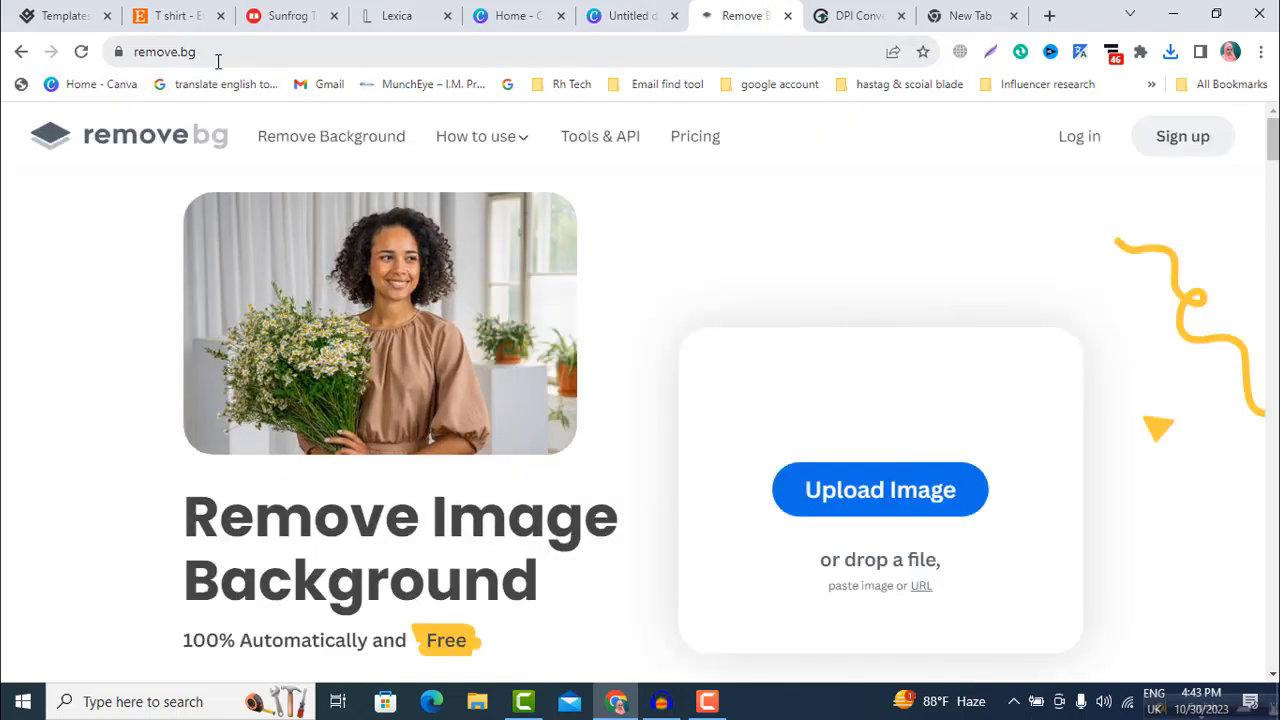
click(860, 492)
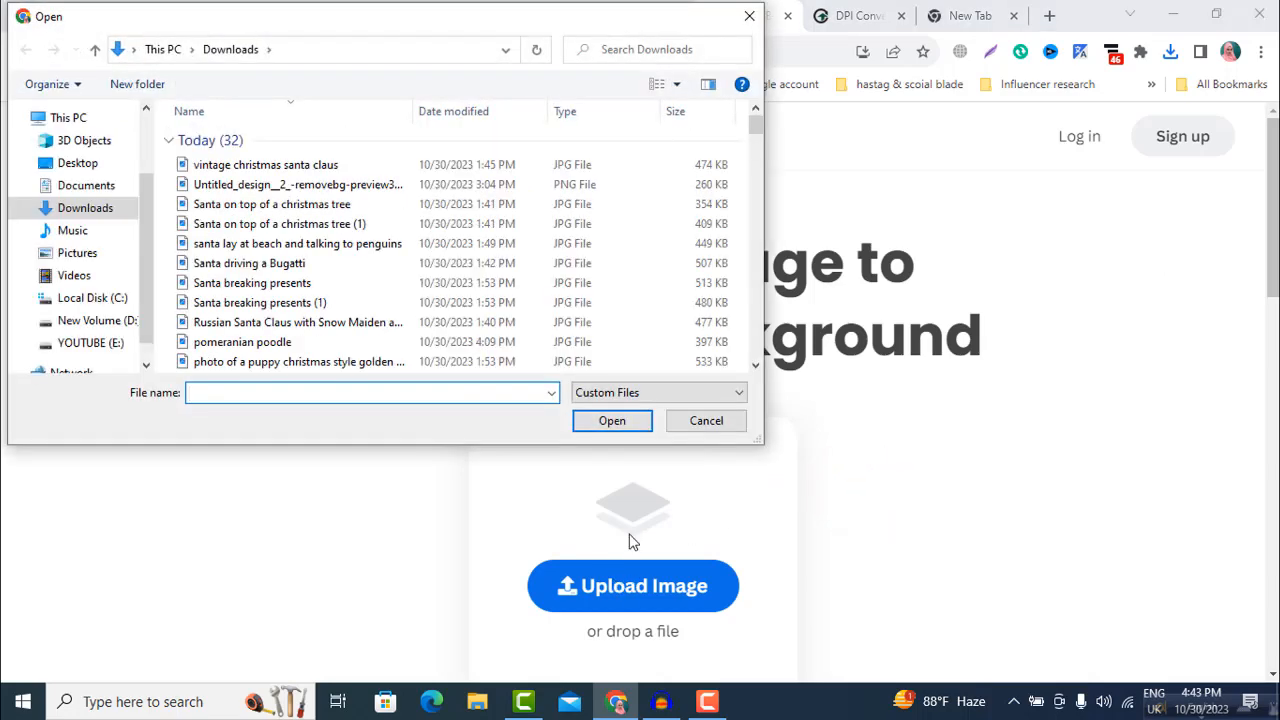
click(271, 170)
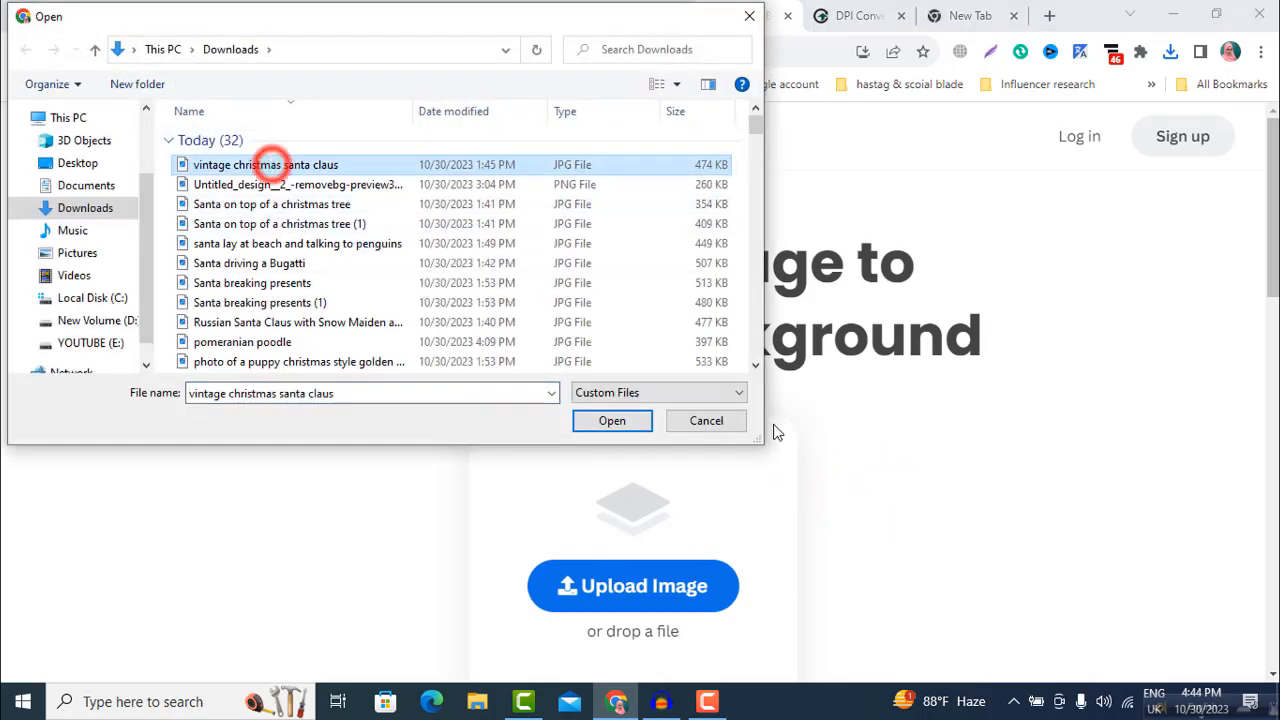
click(604, 422)
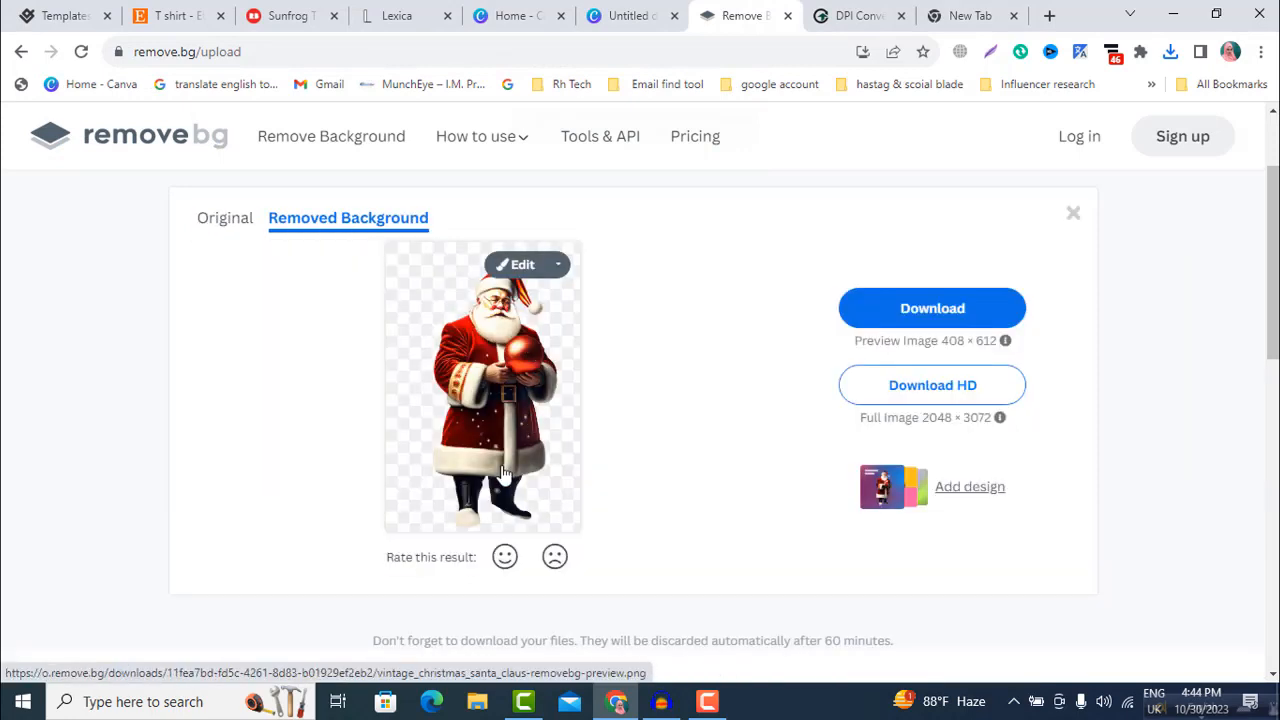
click(937, 315)
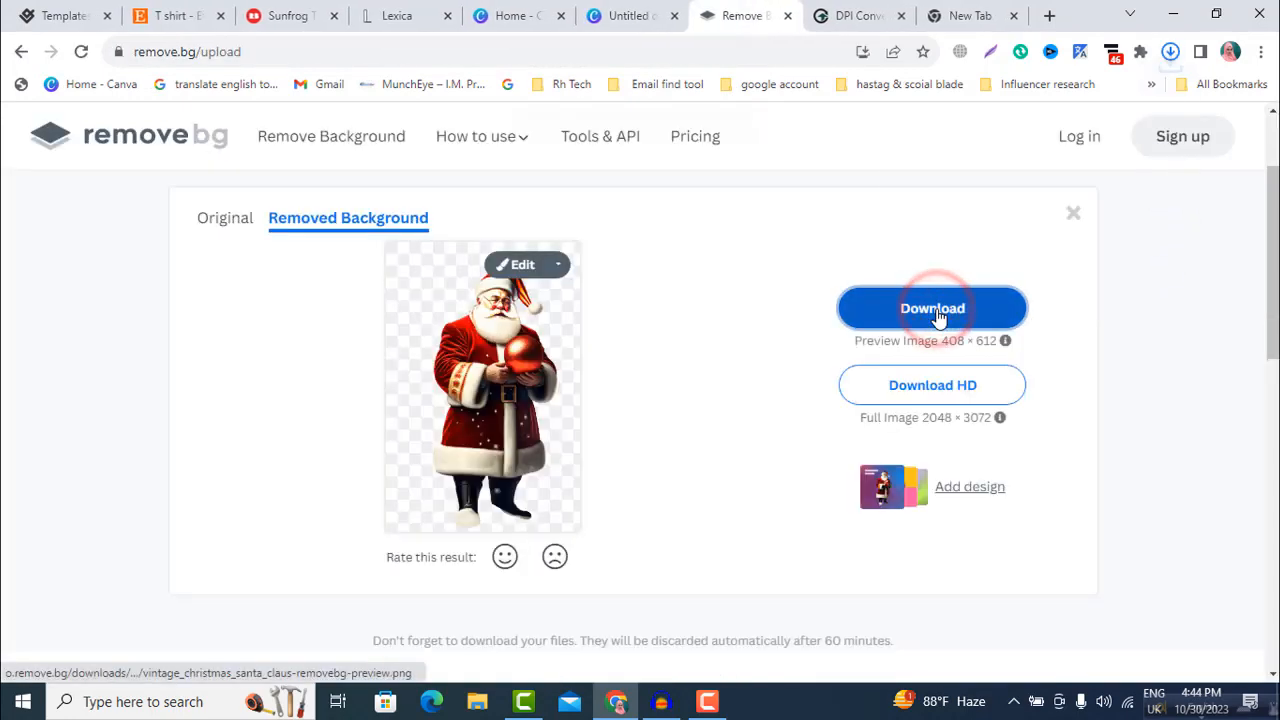
mouse_move(1022, 110)
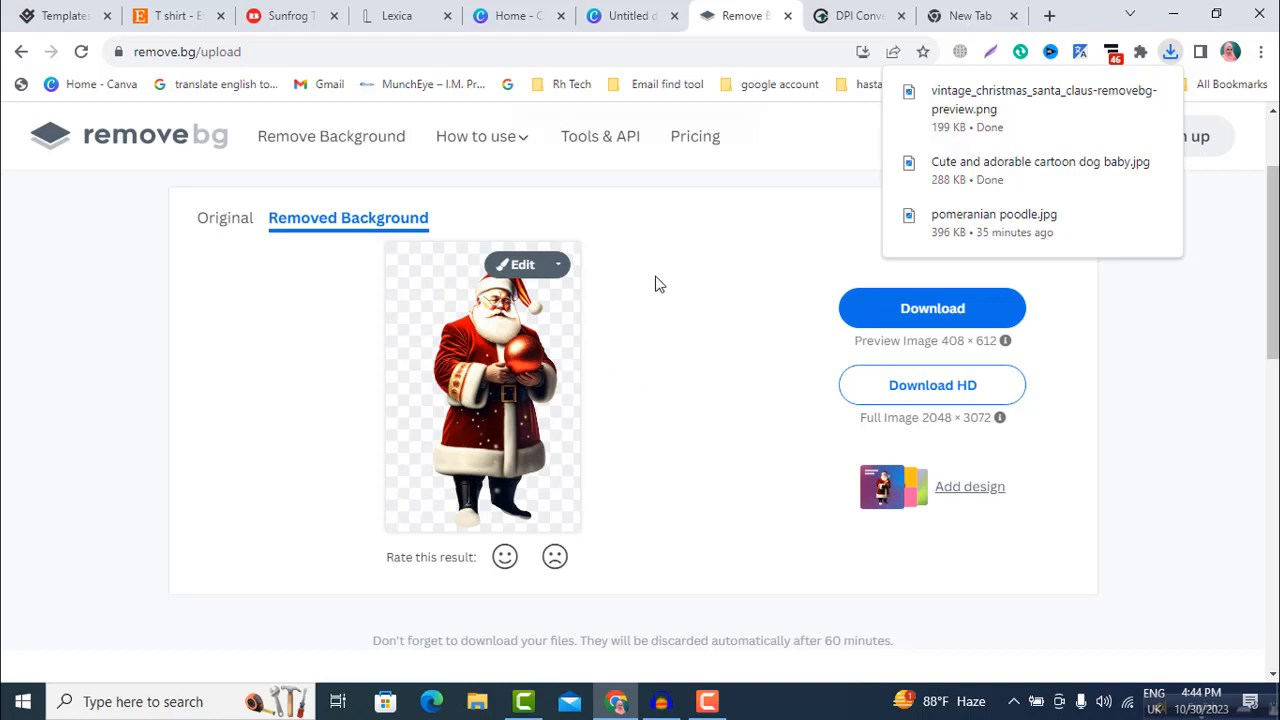
Step: Switch to Convert Town and convert vintage_christmas_santa_claus-removebg-preview to 300 DPI
click(836, 16)
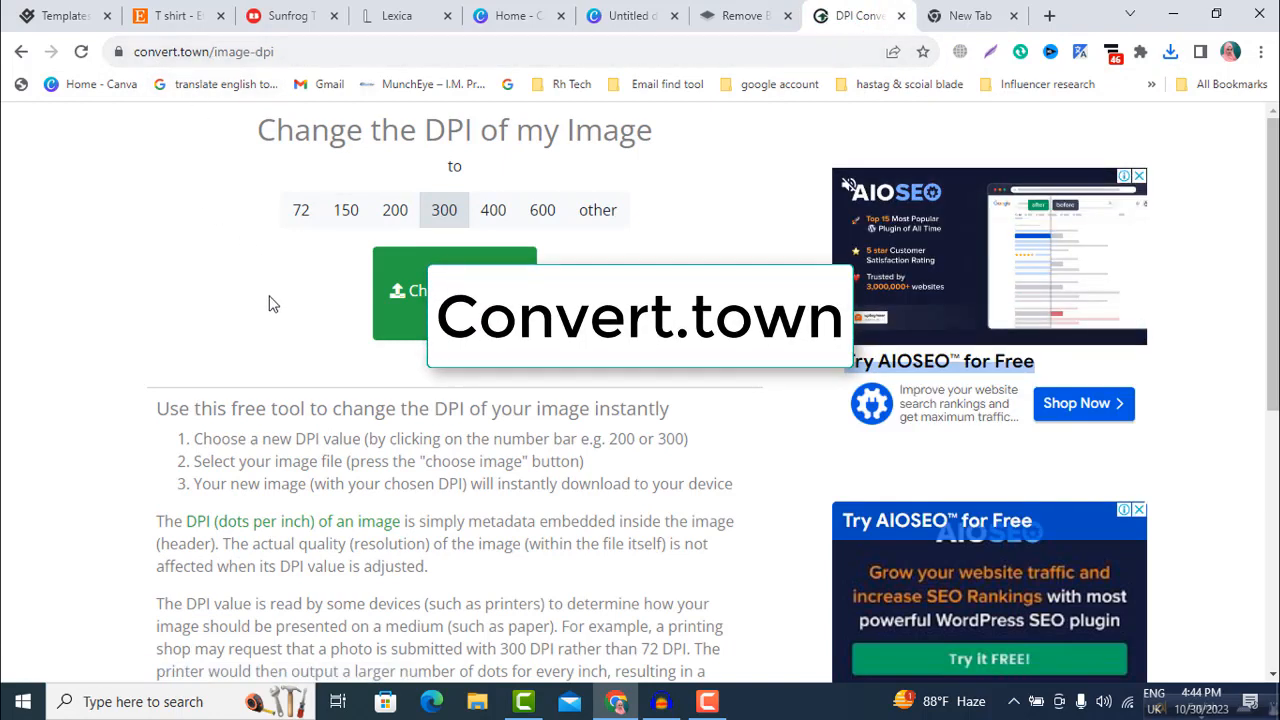
click(414, 302)
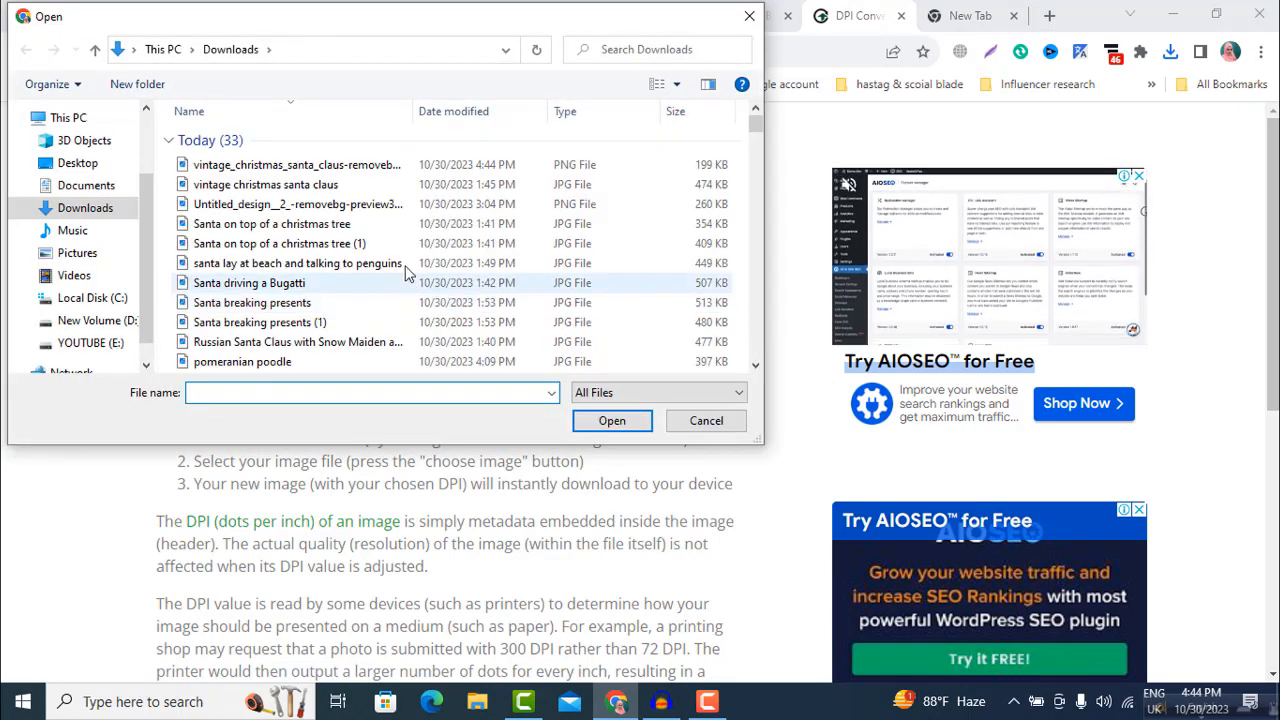
click(345, 170)
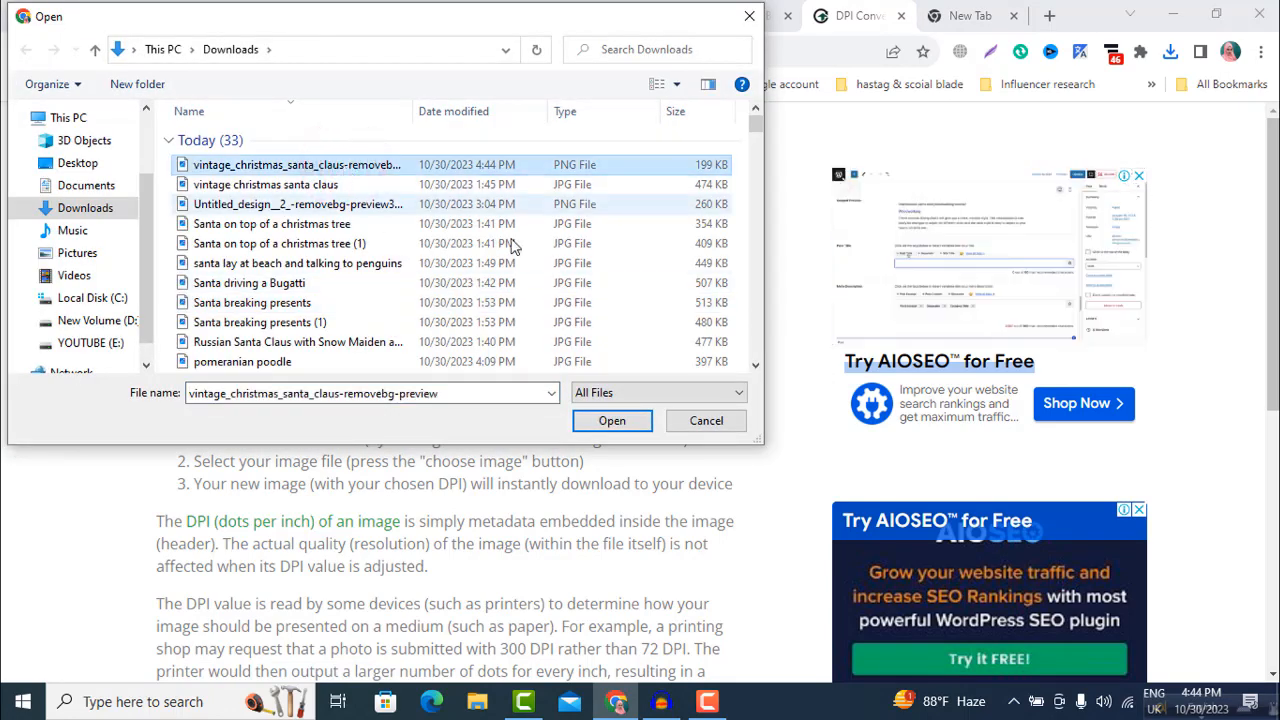
click(610, 421)
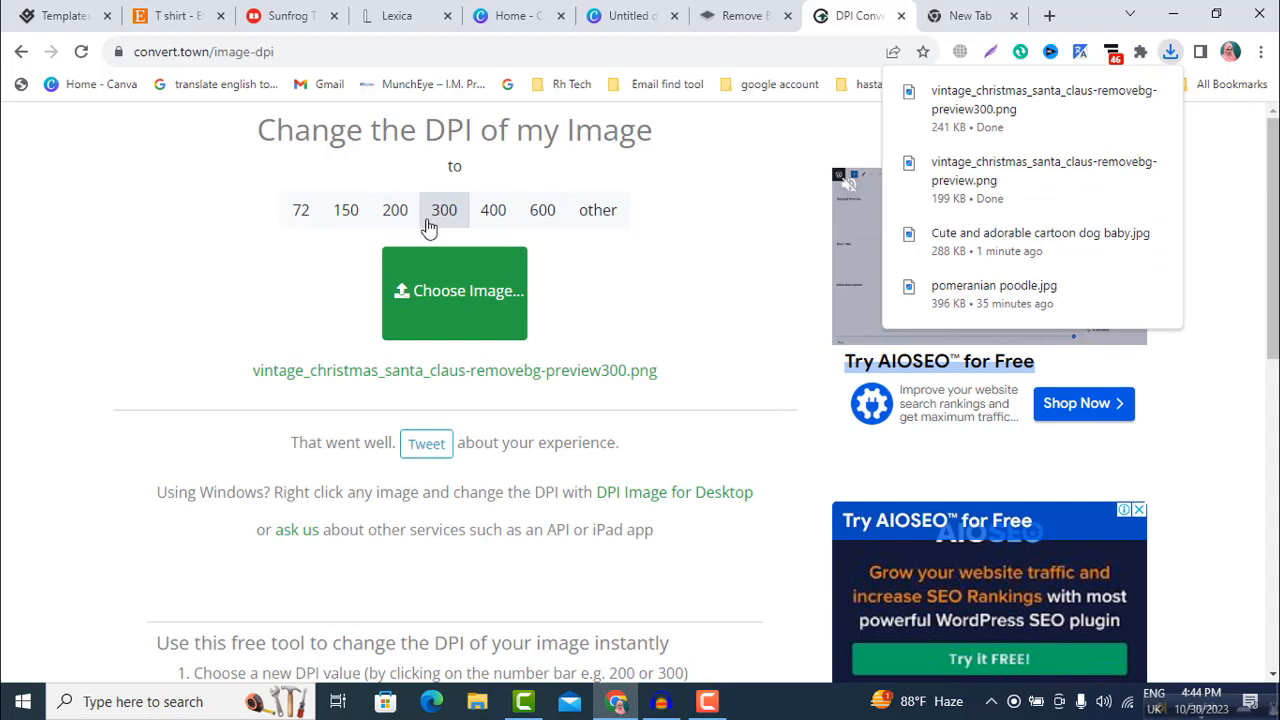
Step: Try the 400 and 600 DPI options and set the DPI back to 300
click(497, 214)
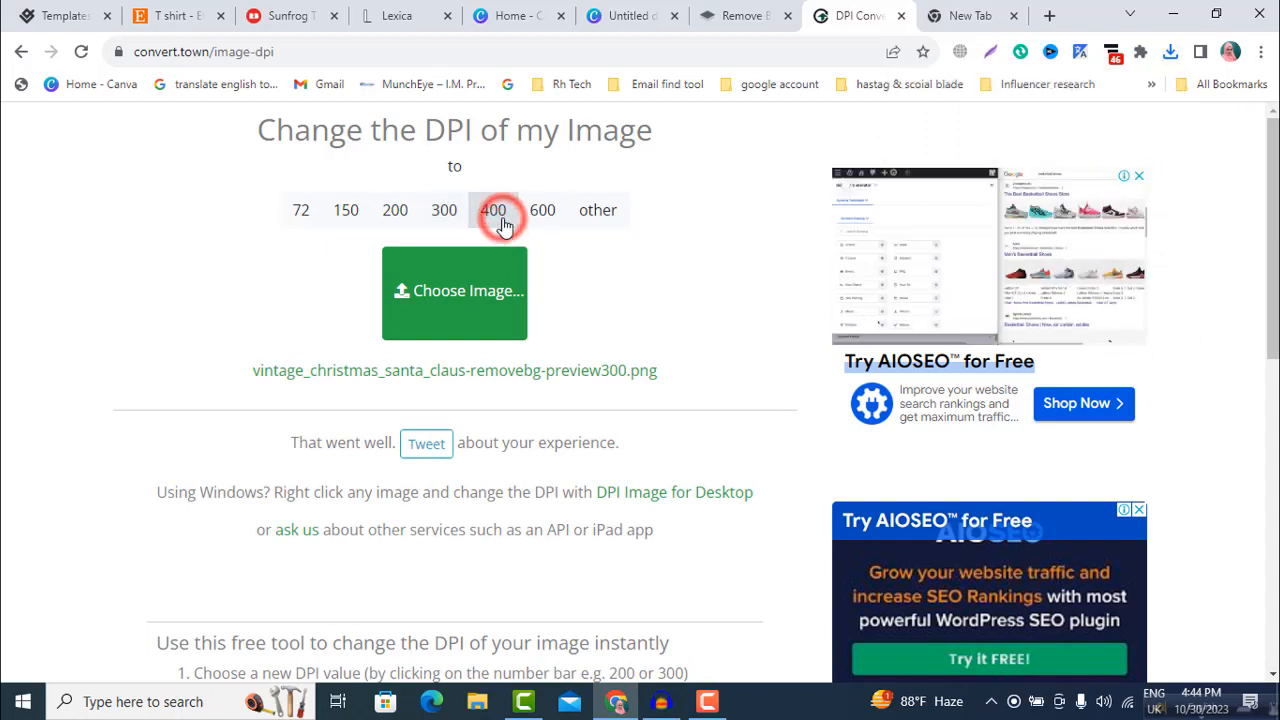
click(538, 217)
click(444, 215)
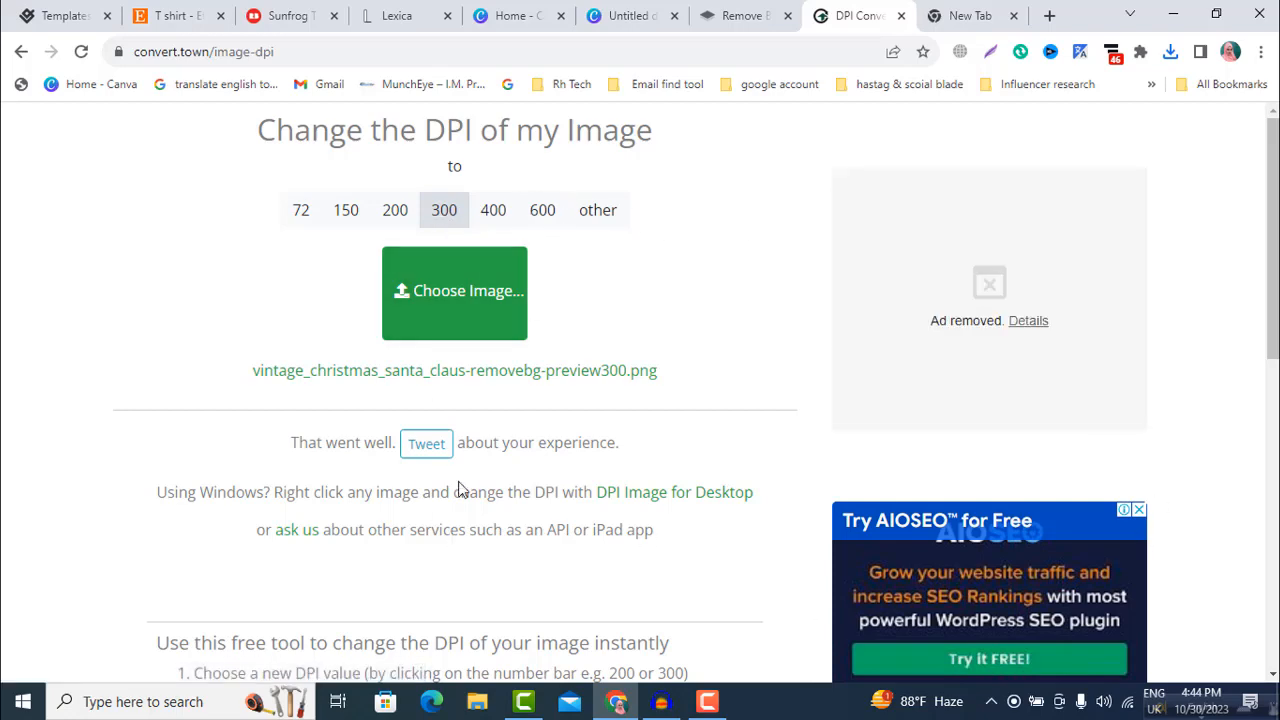
Step: Switch to Canva's blank 24in × 32in design and look through the uploaded images
click(388, 17)
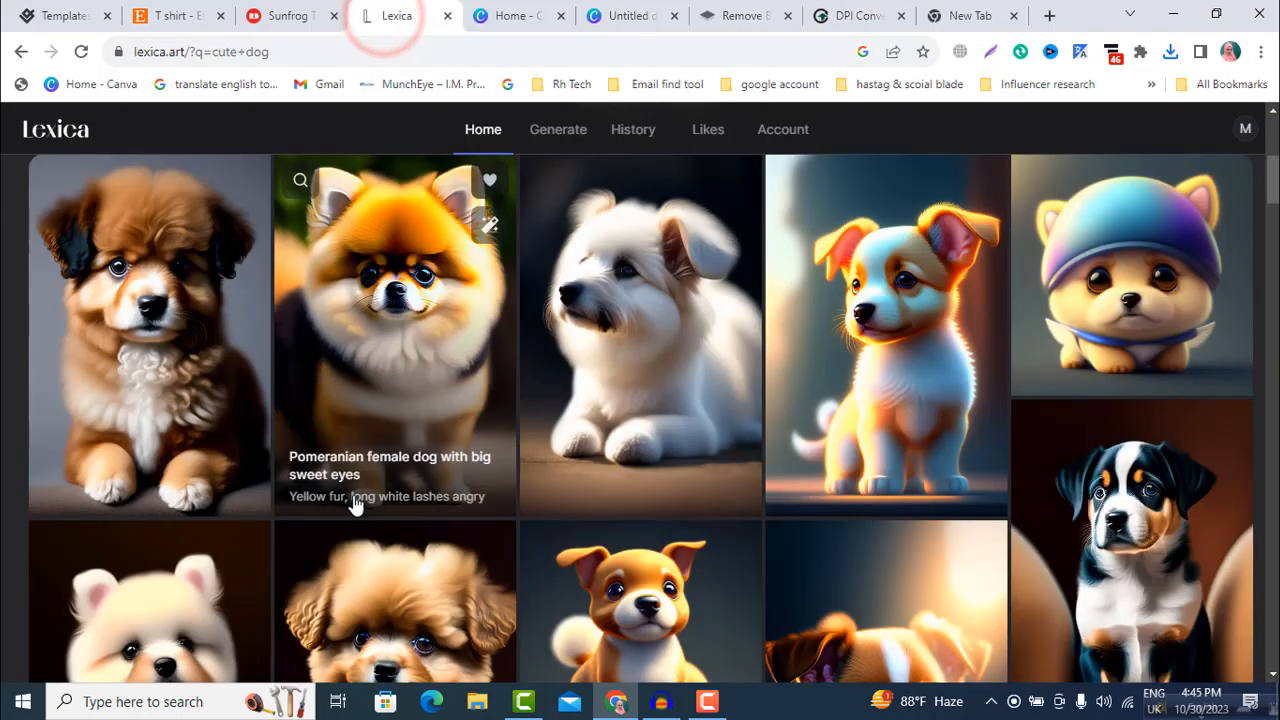
scroll(358, 500, up, 5)
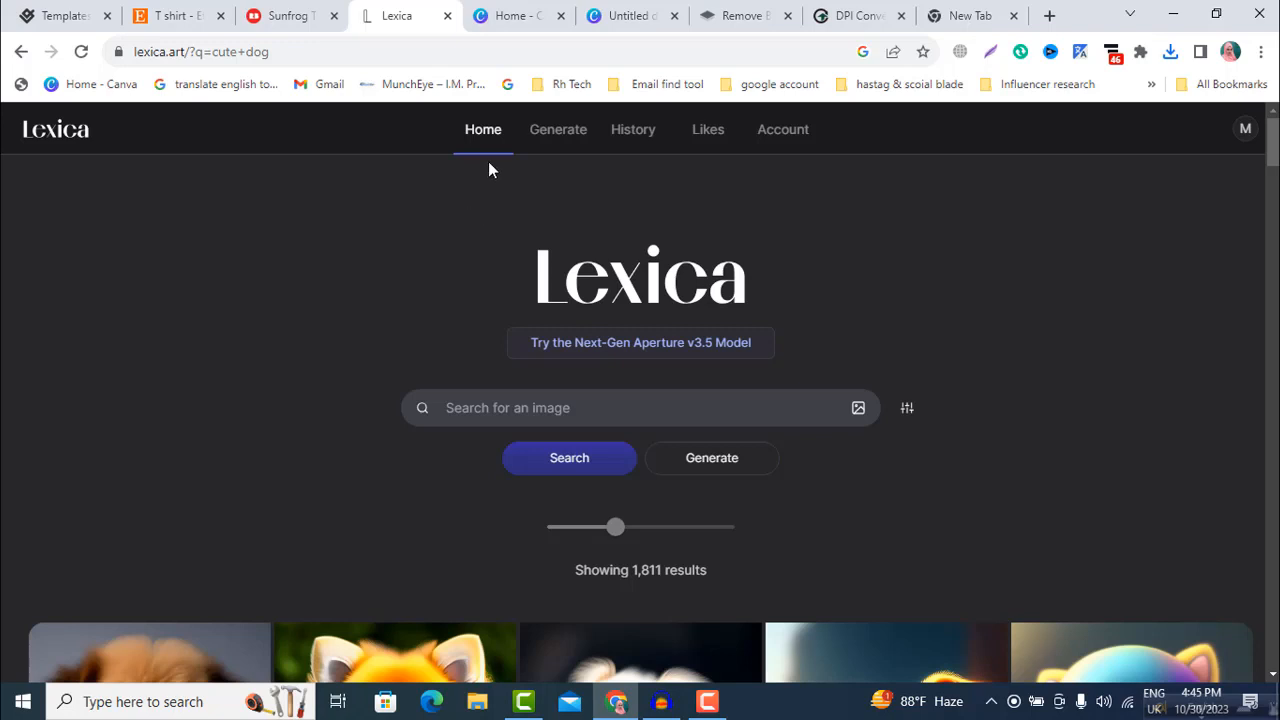
click(526, 18)
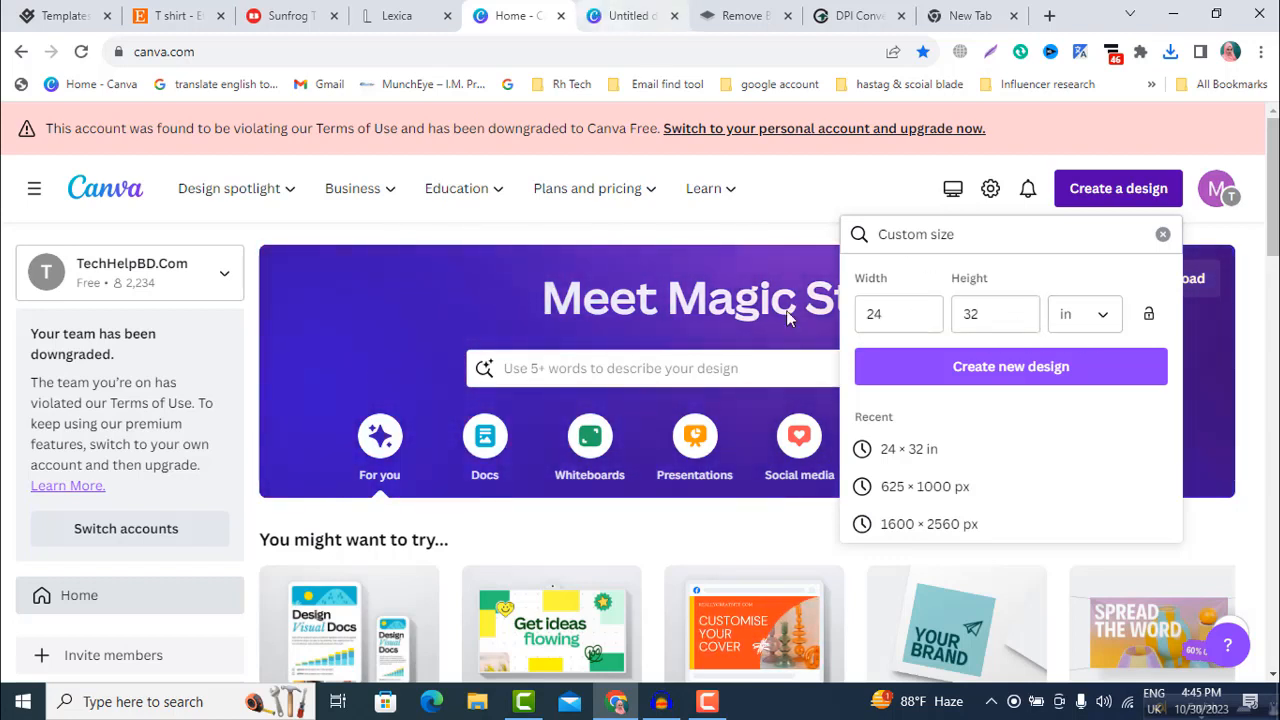
click(629, 12)
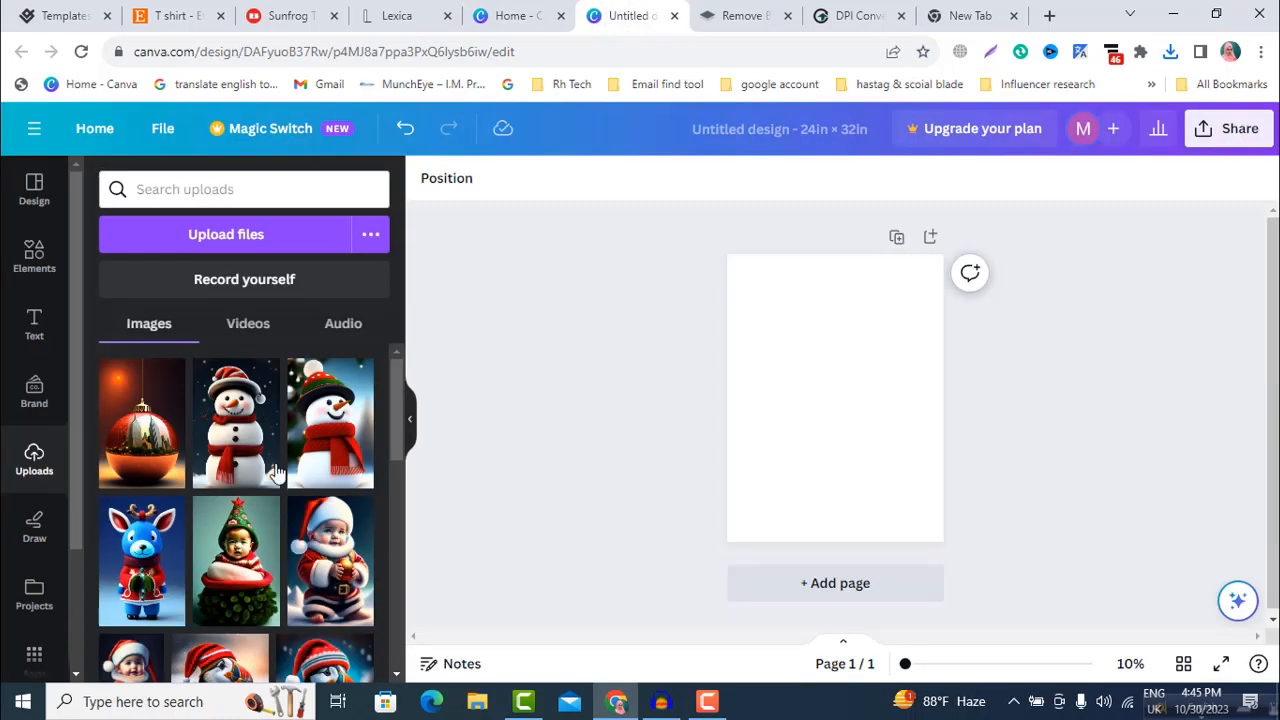
scroll(260, 435, down, 2)
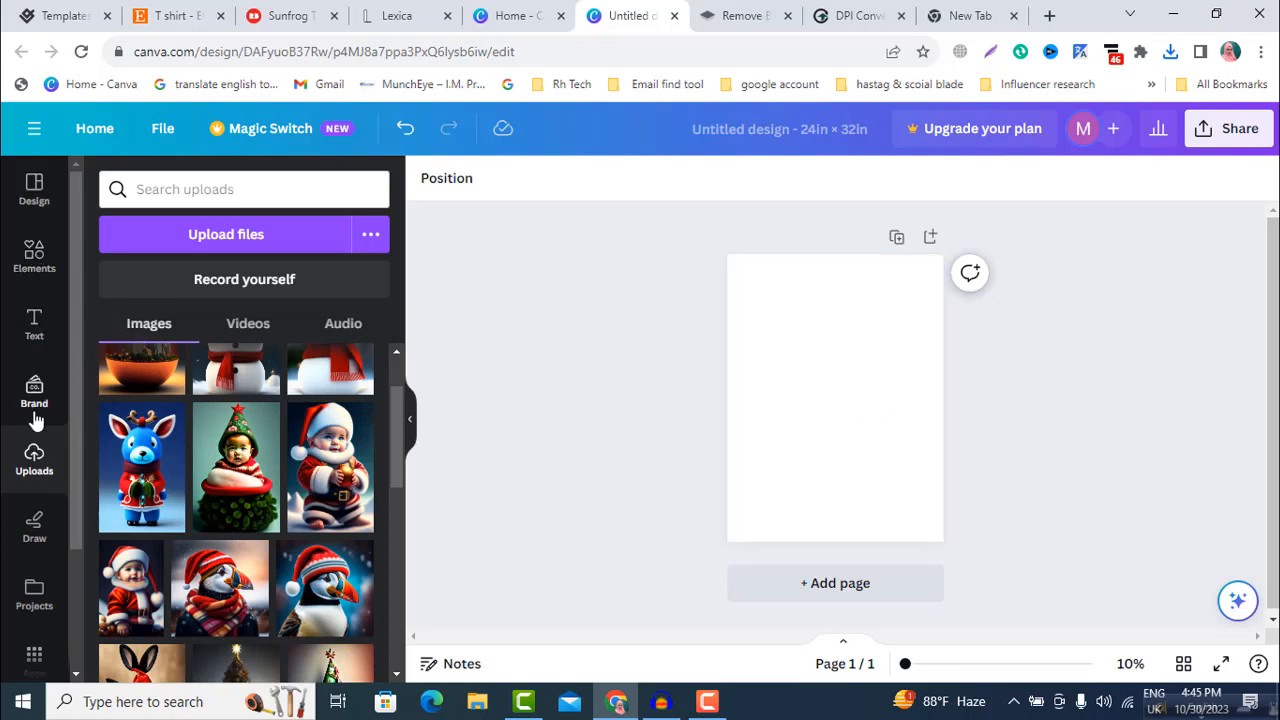
Step: Add the scalloped circle frame to the page, enlarge it to nearly the full page width and centre it
click(34, 258)
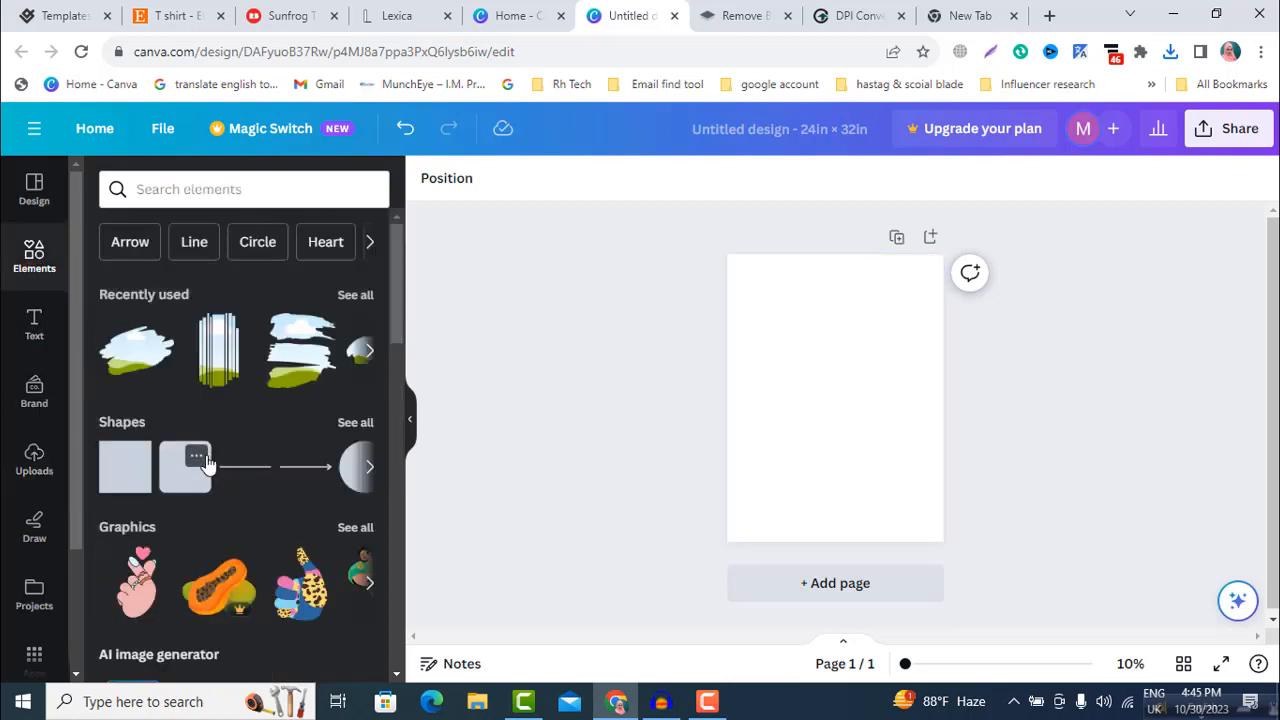
scroll(230, 560, down, 10)
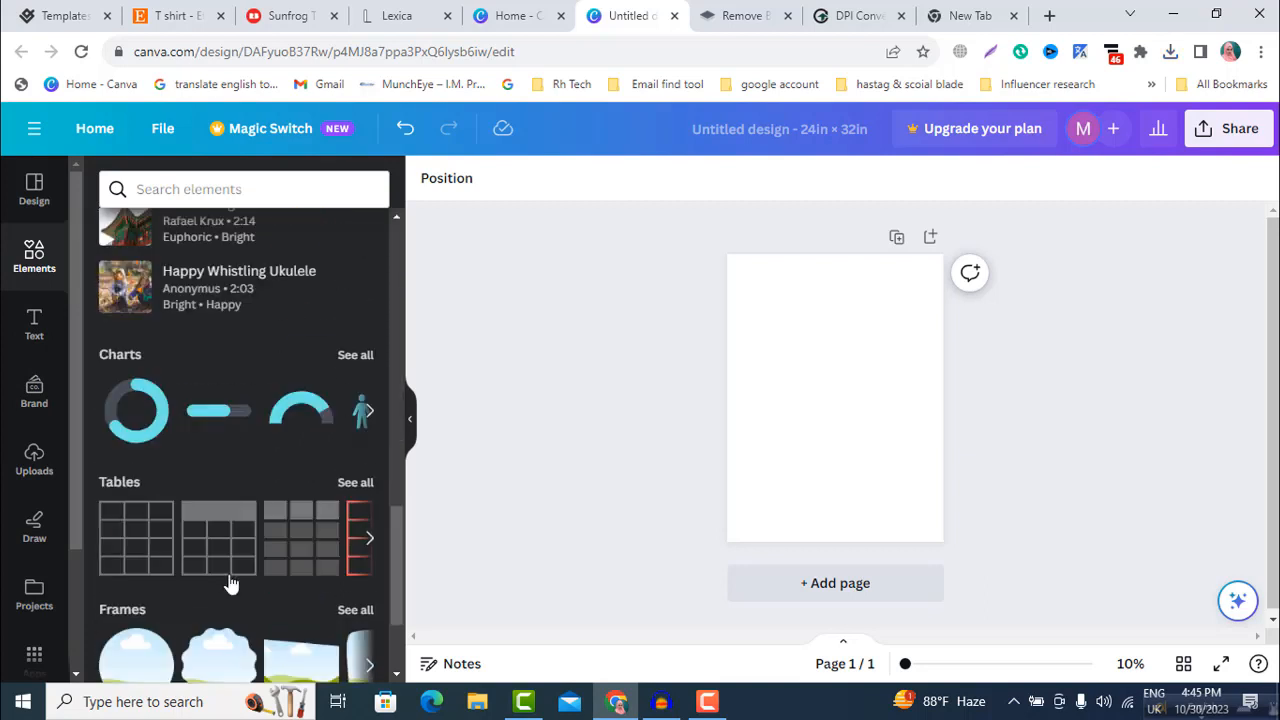
click(352, 447)
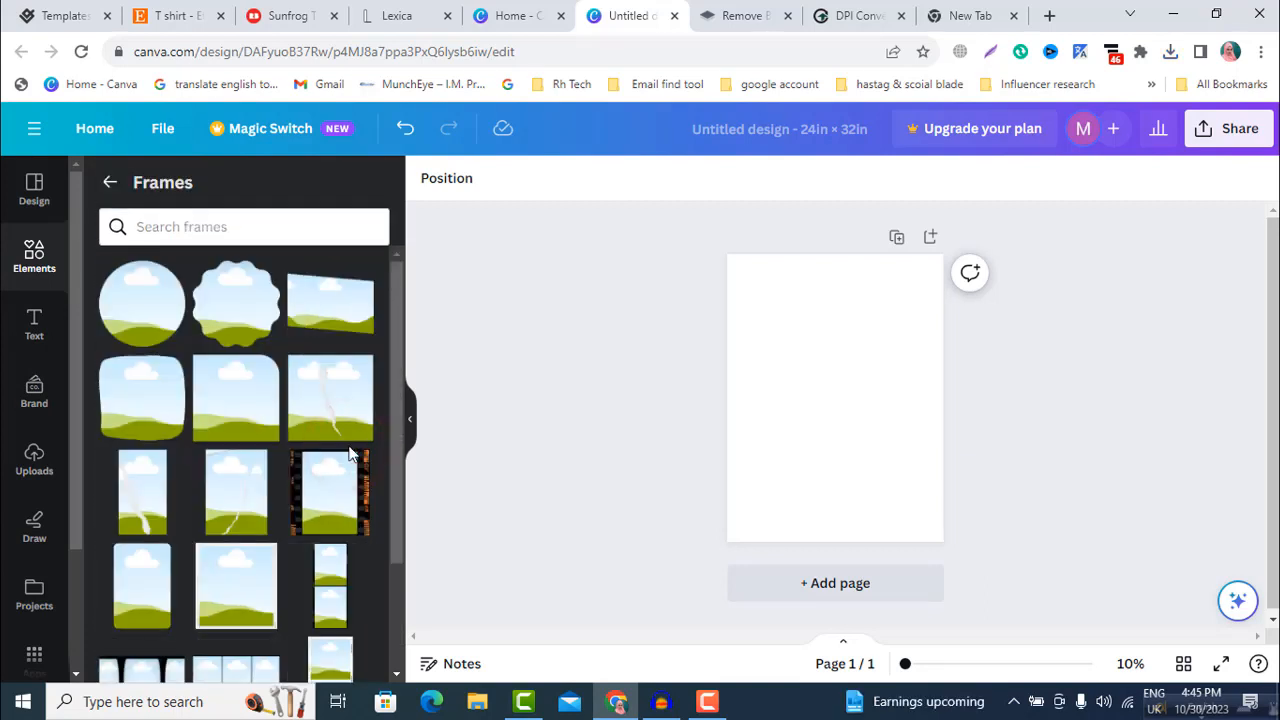
scroll(222, 552, down, 2)
scroll(222, 555, up, 2)
click(223, 551)
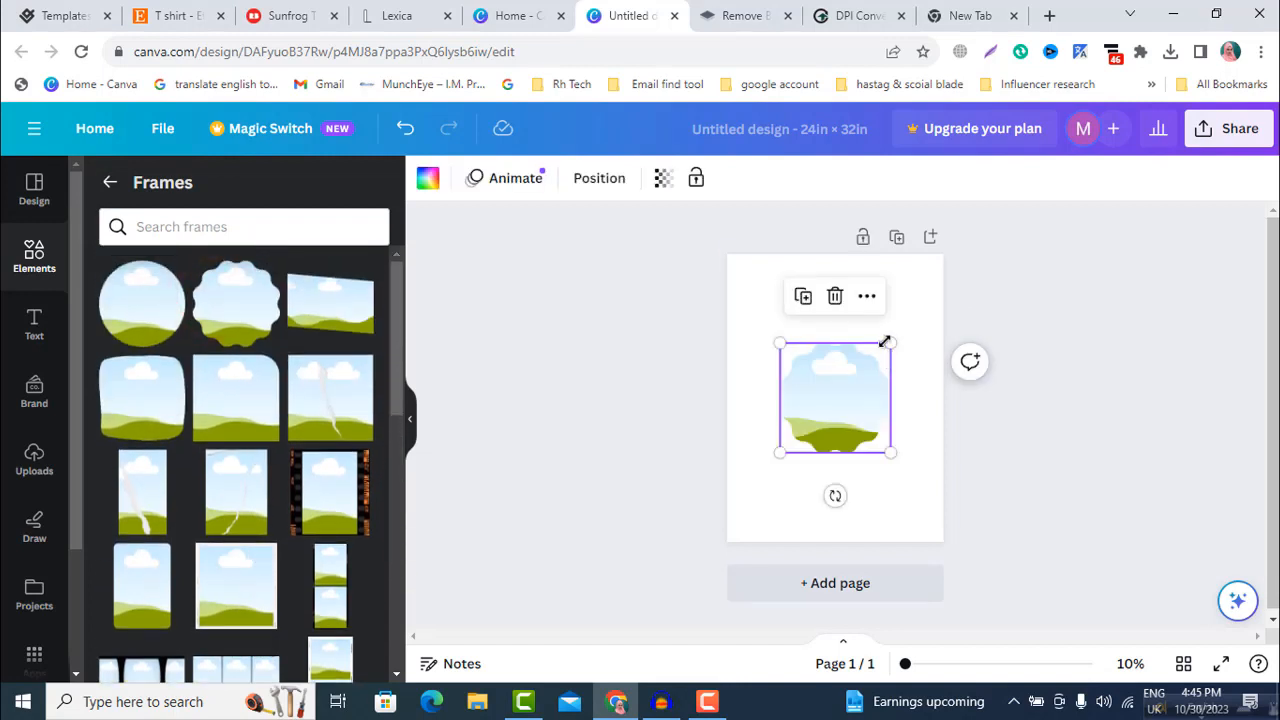
drag(890, 342, 923, 269)
drag(910, 363, 863, 418)
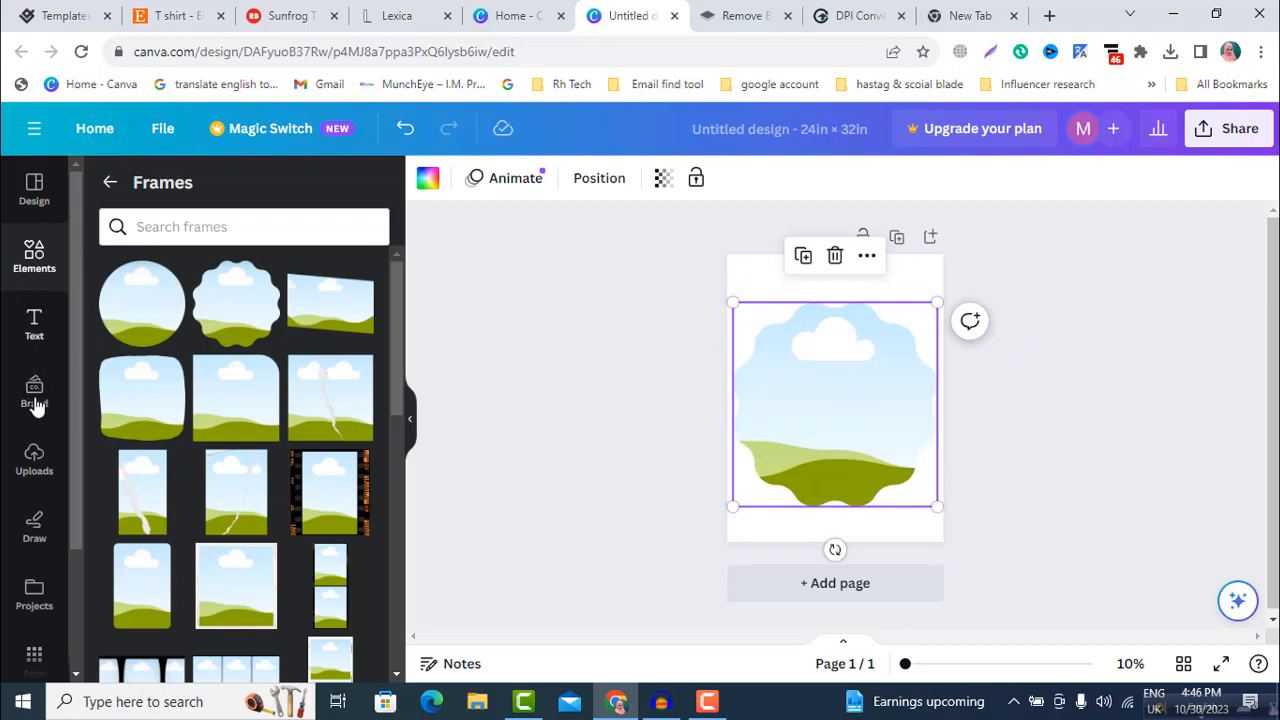
Step: Fill the scalloped frame with the uploaded Christmas ornament image showing a city skyline
click(35, 470)
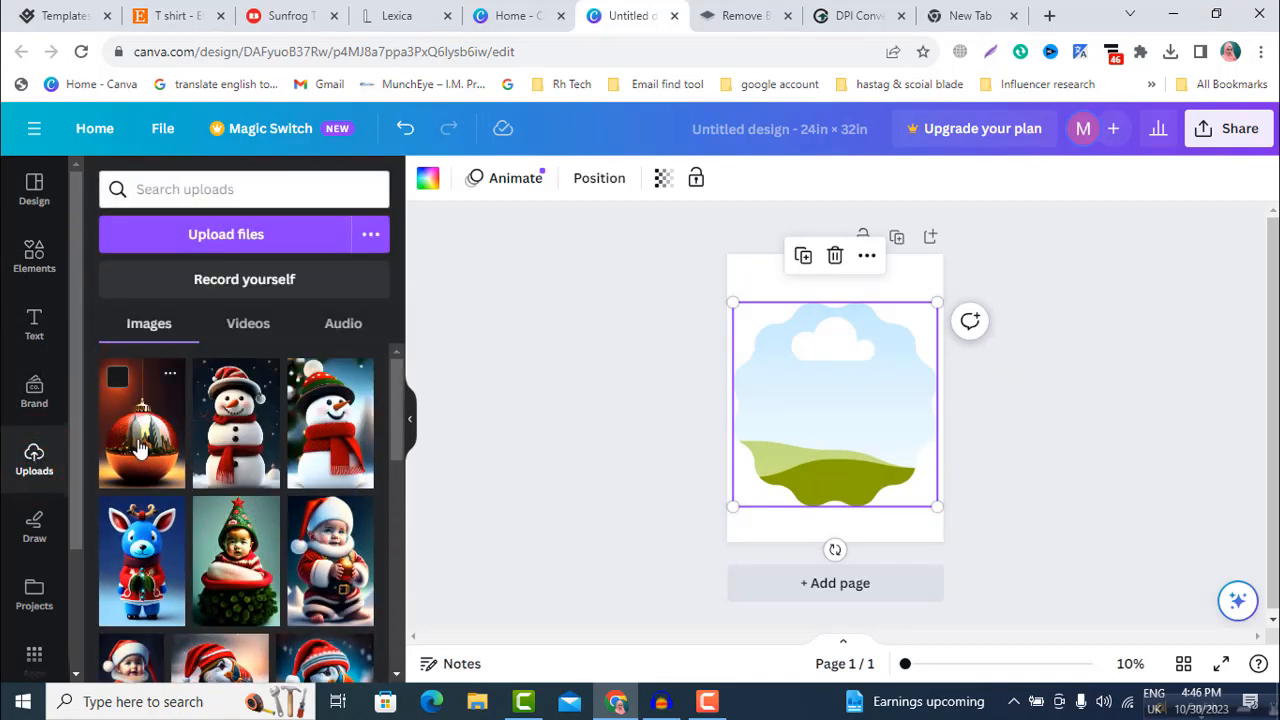
click(140, 450)
click(543, 430)
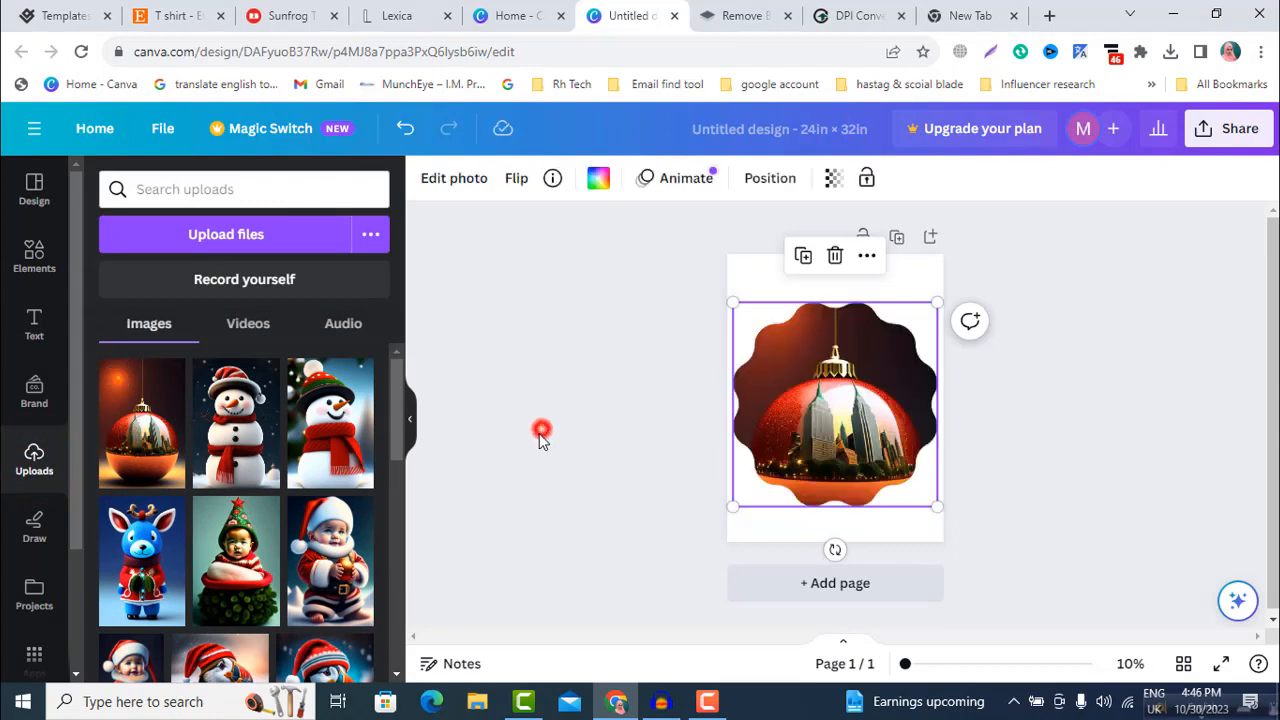
Step: Adjust the ornament photo's crop so the whole bauble sits inside the scalloped frame
click(828, 444)
double_click(830, 442)
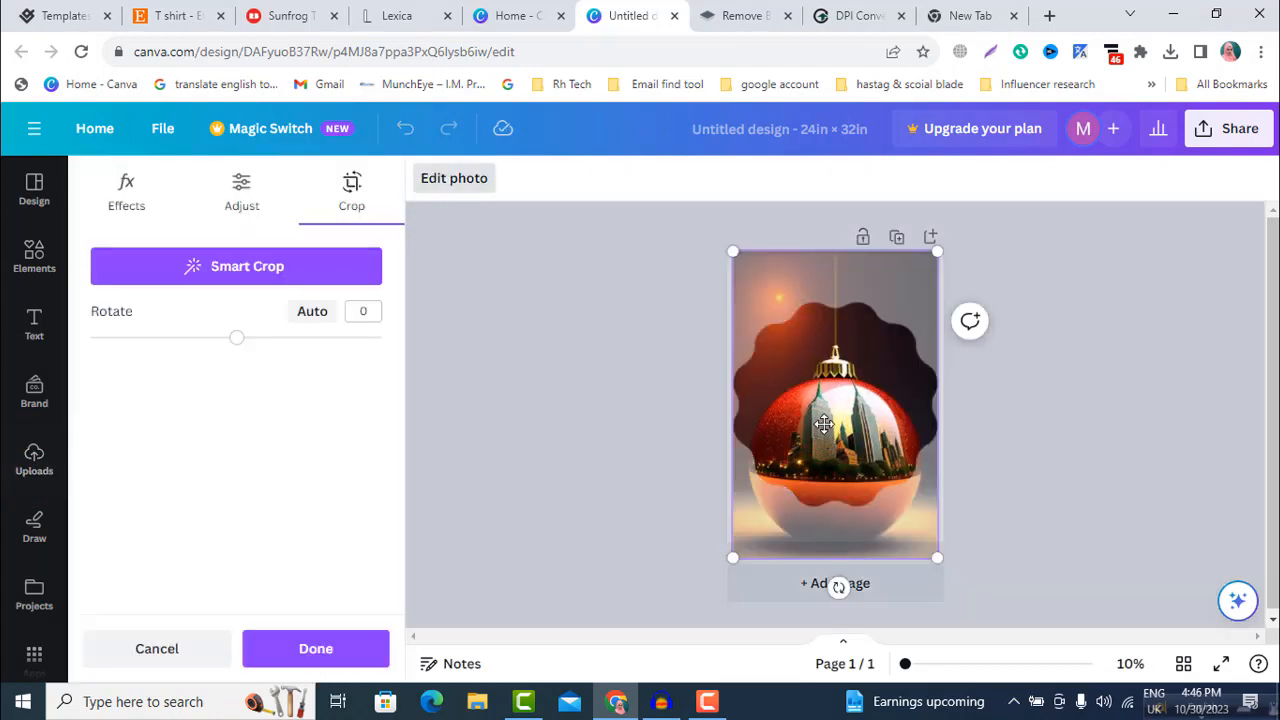
drag(937, 557, 558, 444)
click(557, 446)
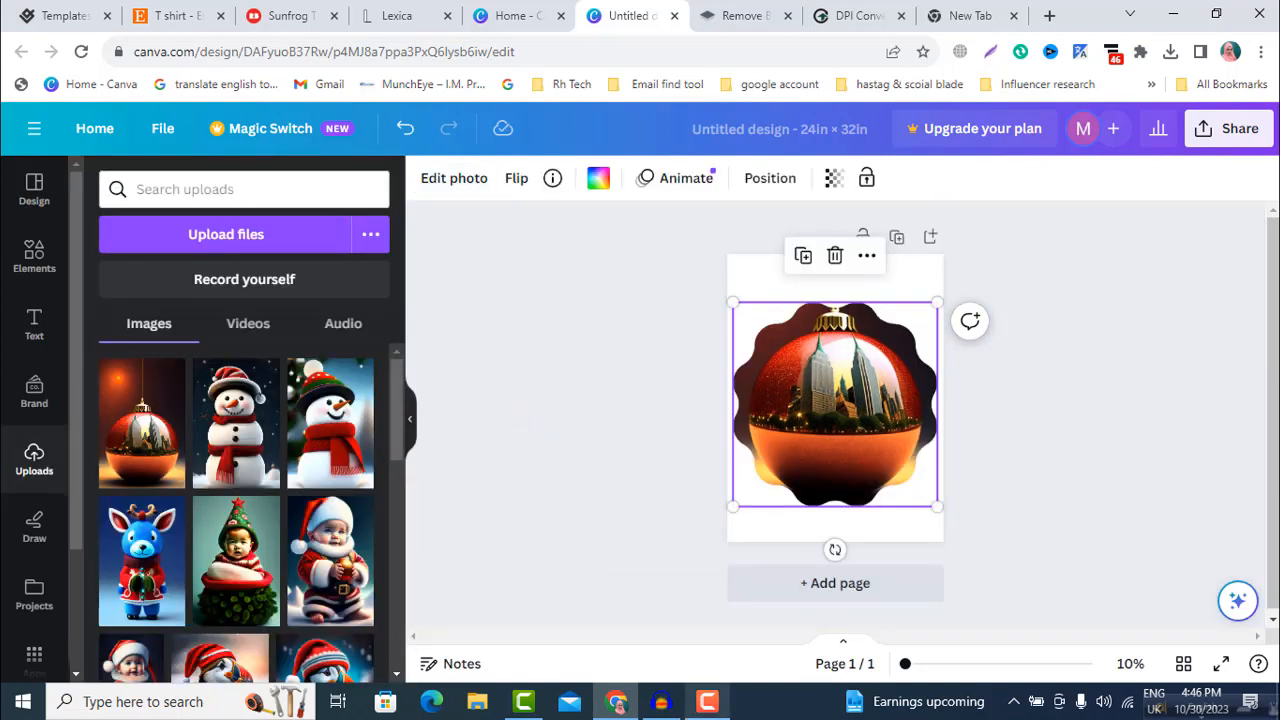
Step: Download the ornament design as a PNG and dismiss the download notice
click(1226, 141)
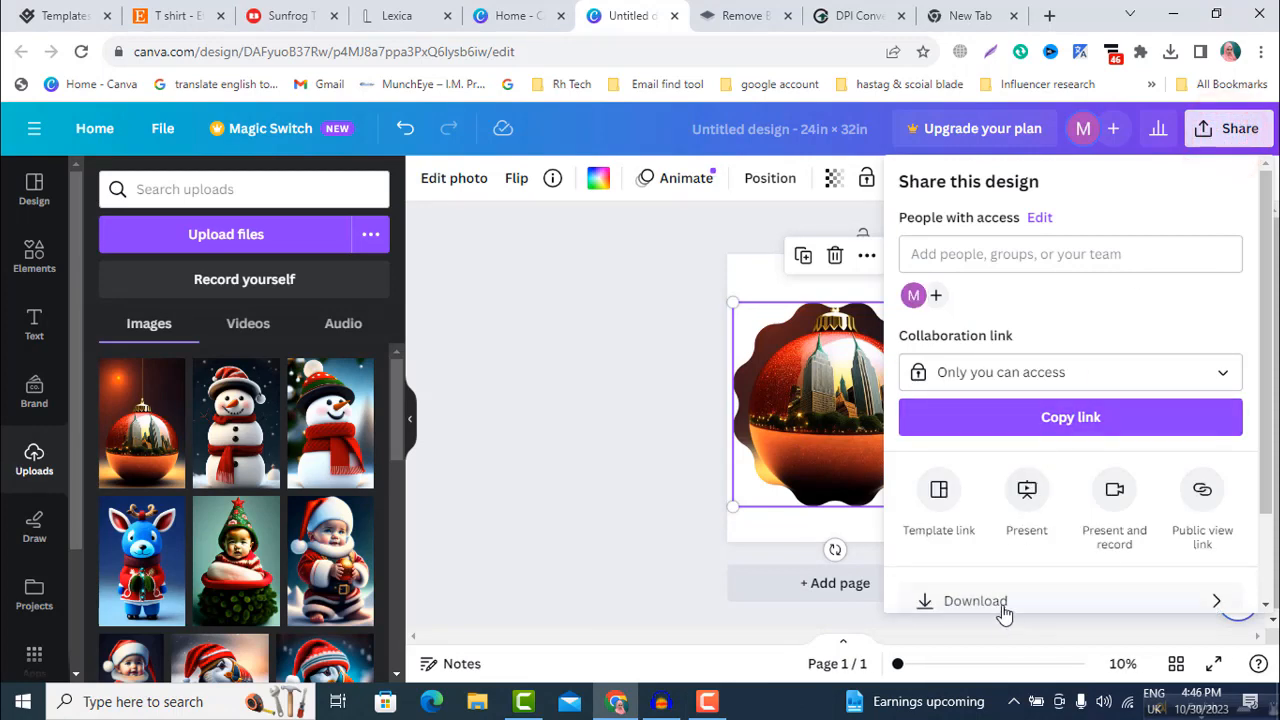
click(999, 604)
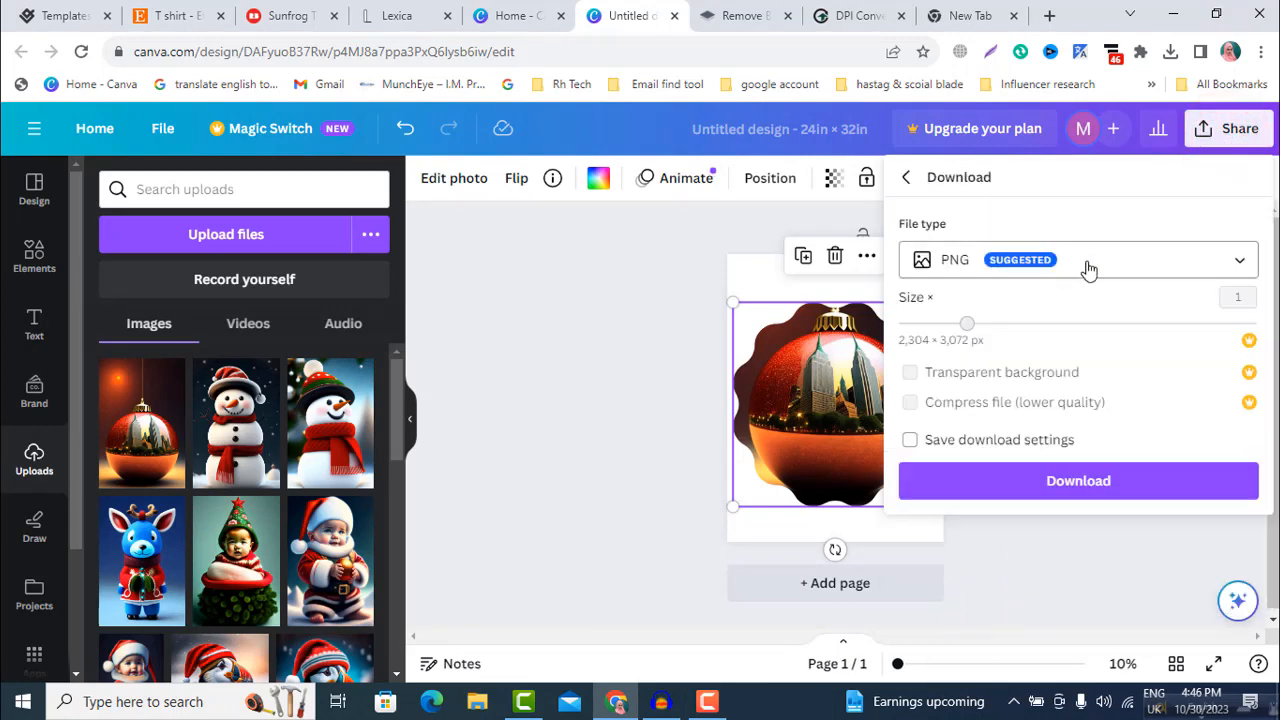
click(1078, 500)
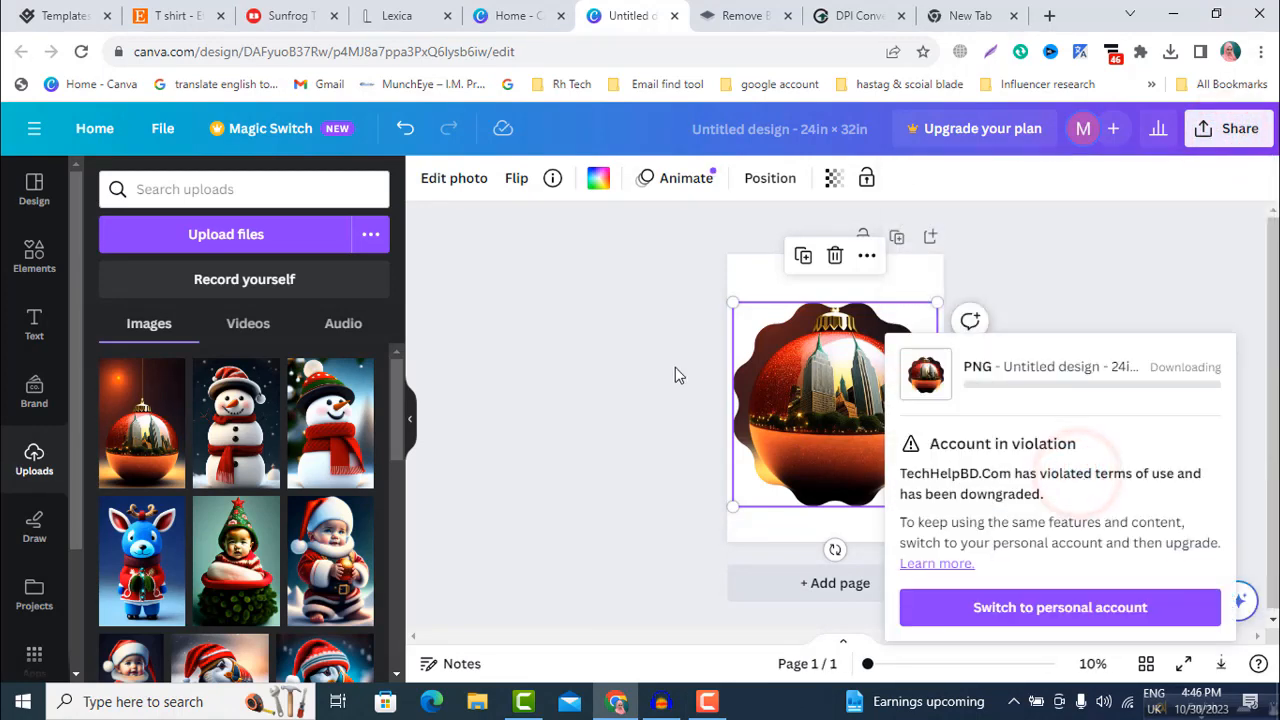
click(680, 370)
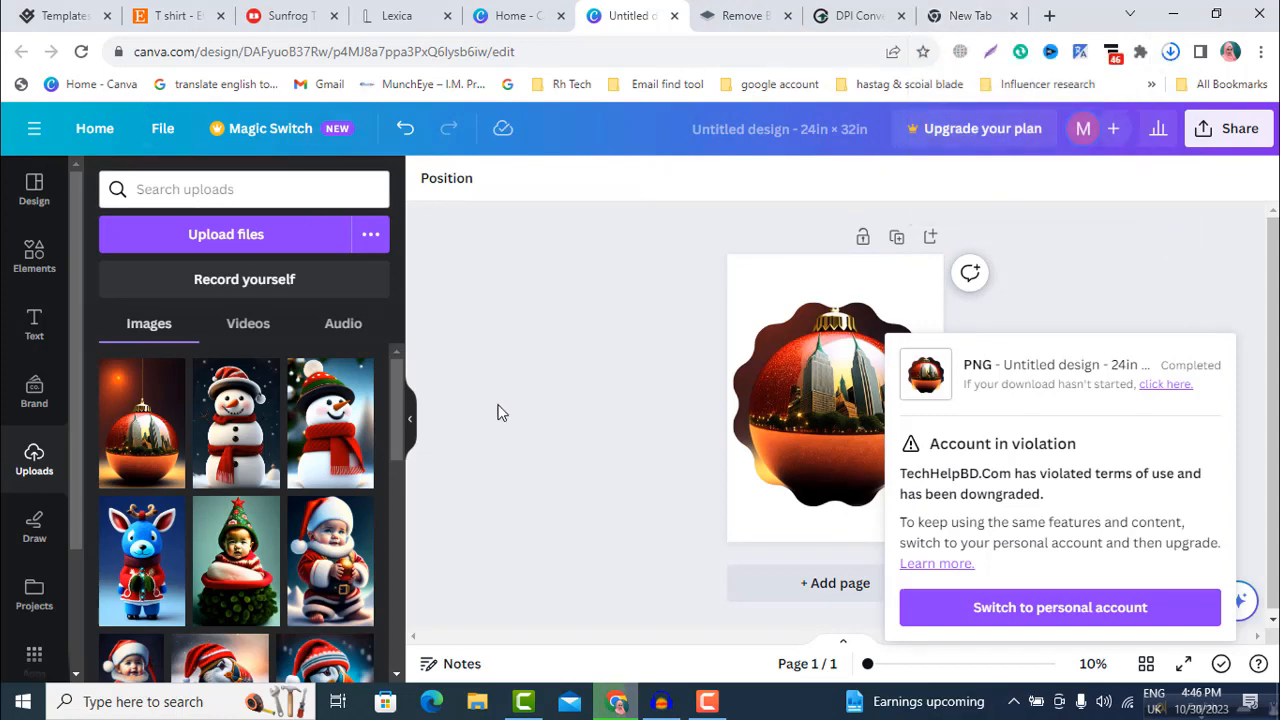
click(596, 463)
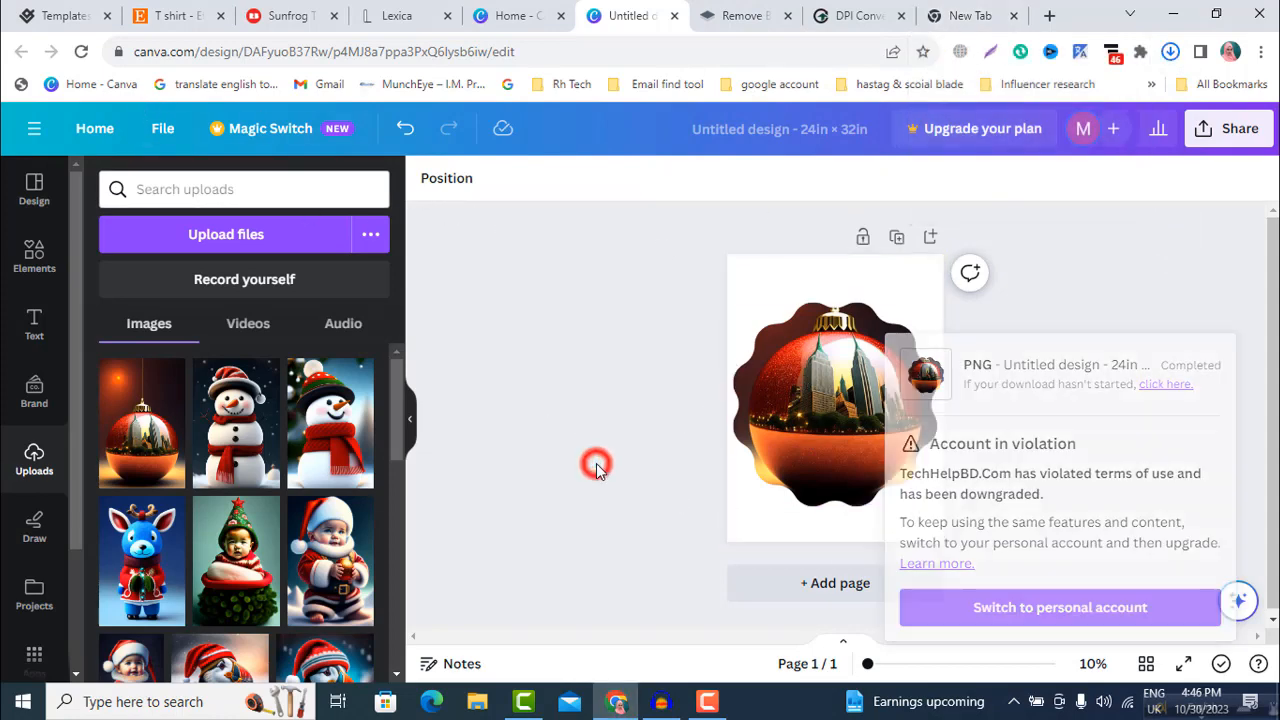
click(930, 449)
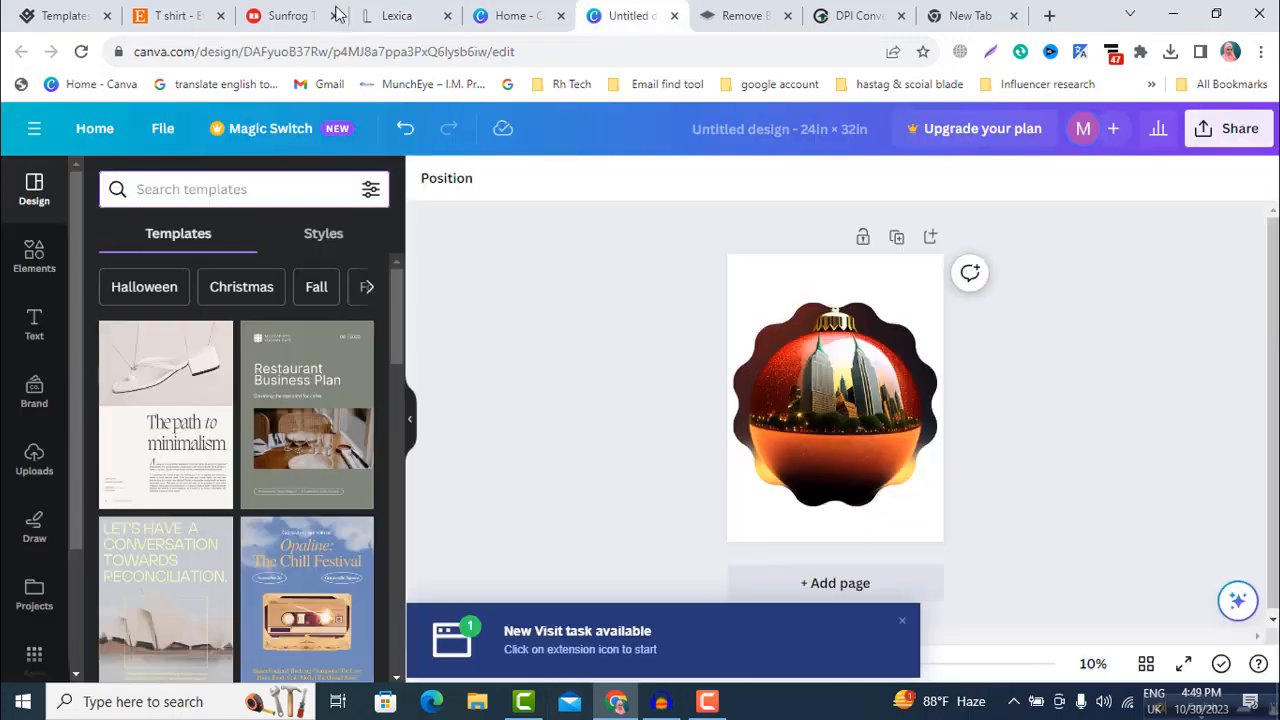
Step: Switch to Lexica, search for "cat" images and browse the results
click(382, 14)
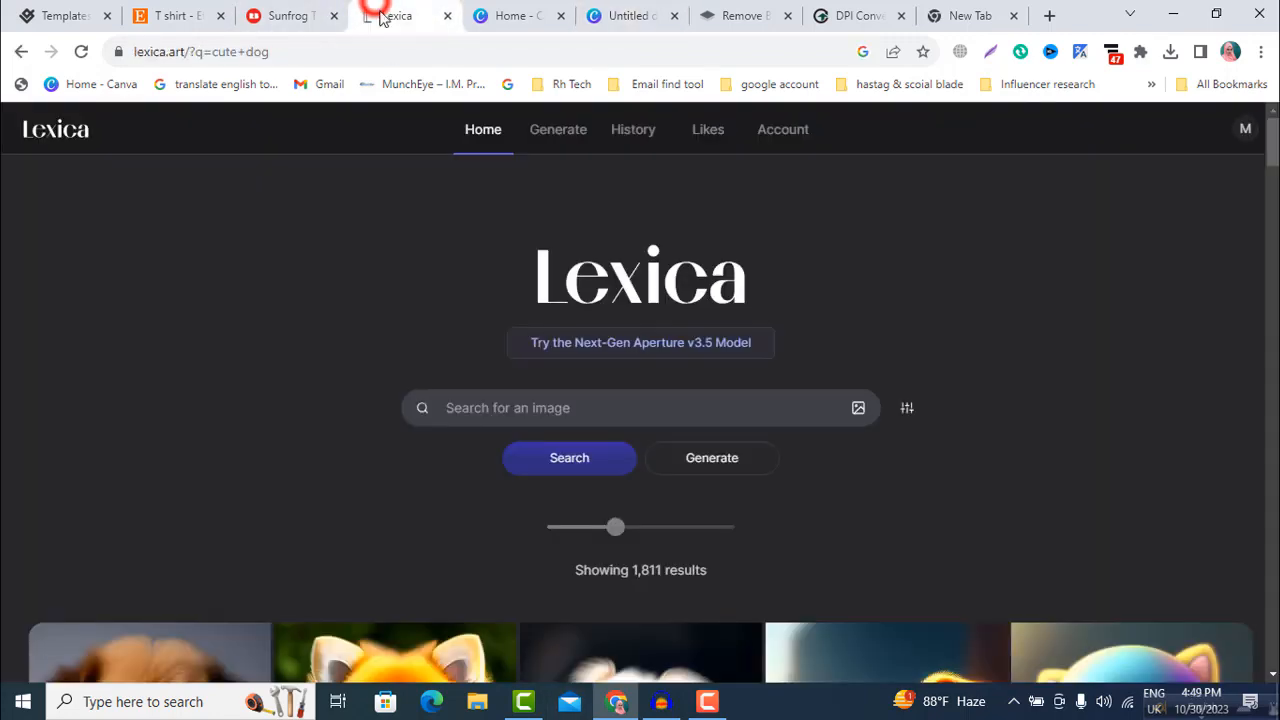
click(478, 402)
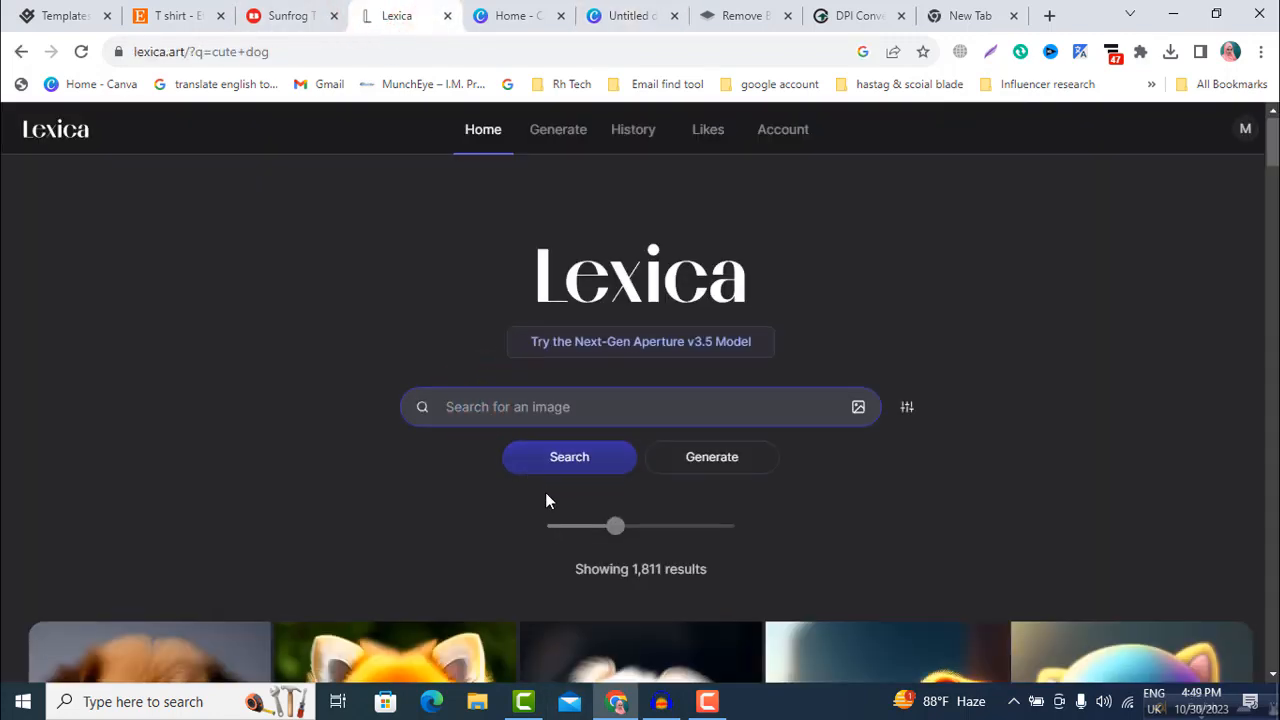
scroll(546, 500, down, 8)
scroll(690, 545, down, 5)
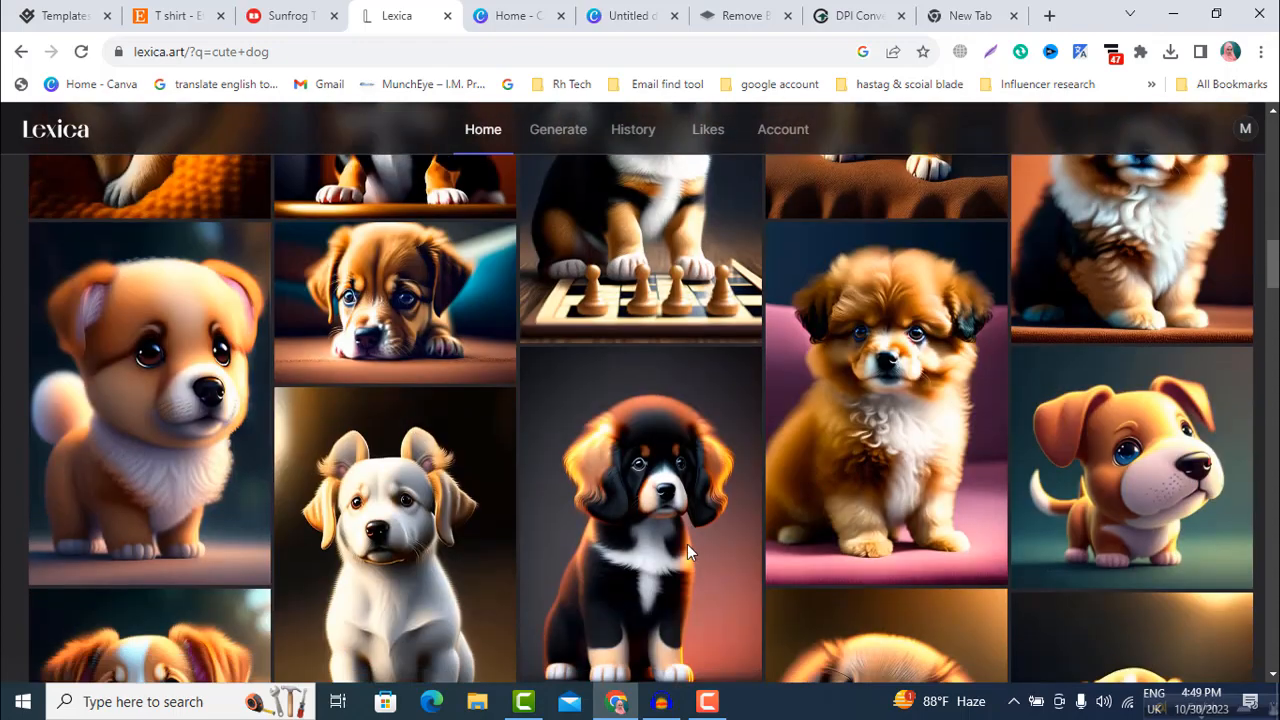
scroll(687, 544, up, 13)
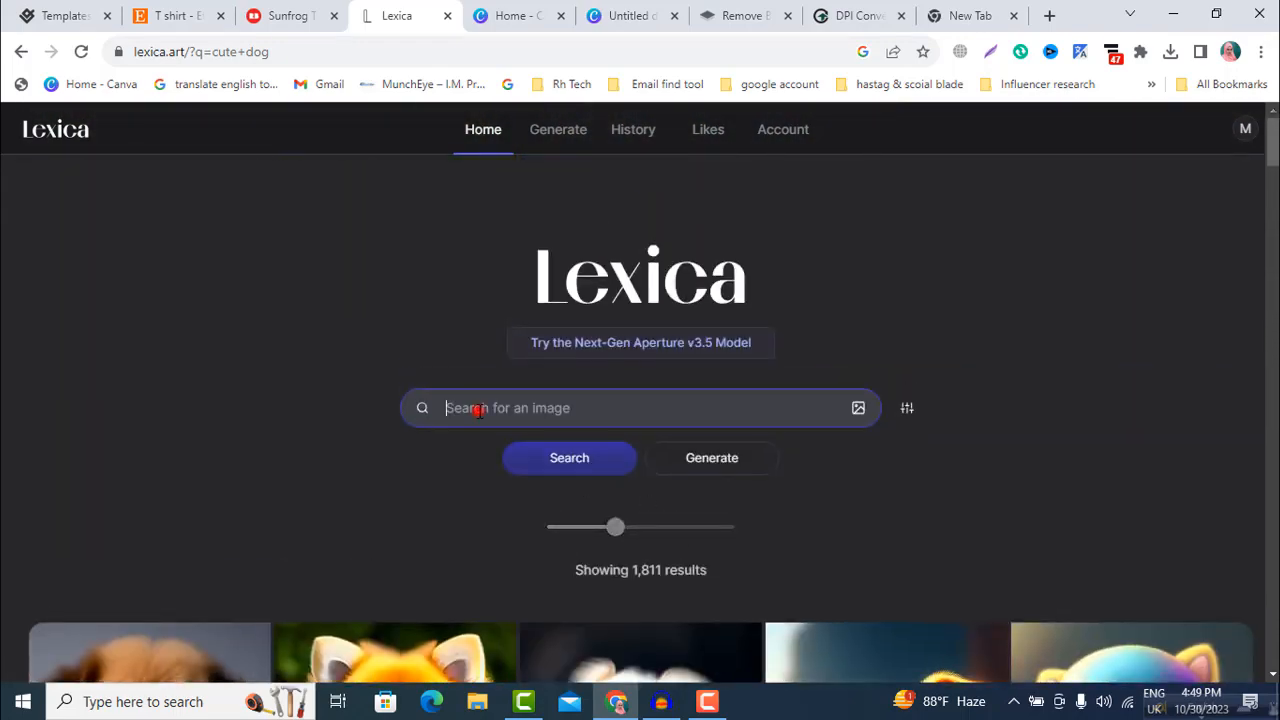
text(cat)
click(535, 465)
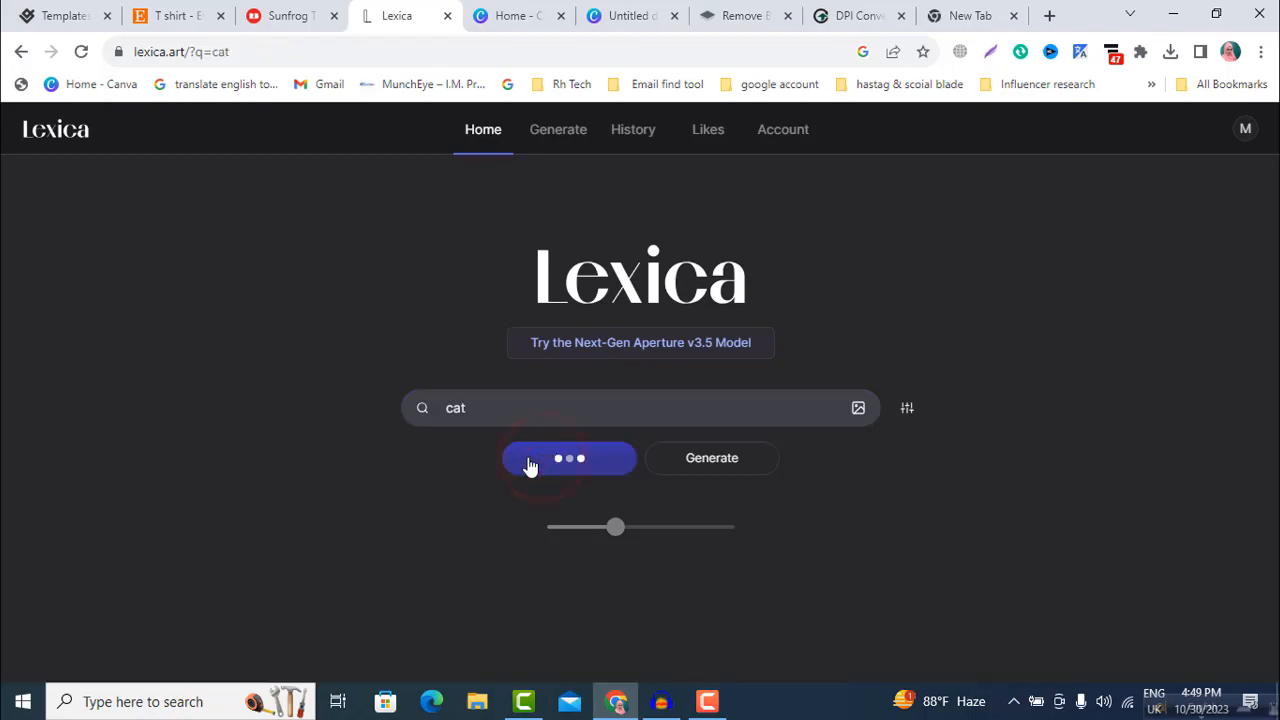
scroll(524, 460, down, 5)
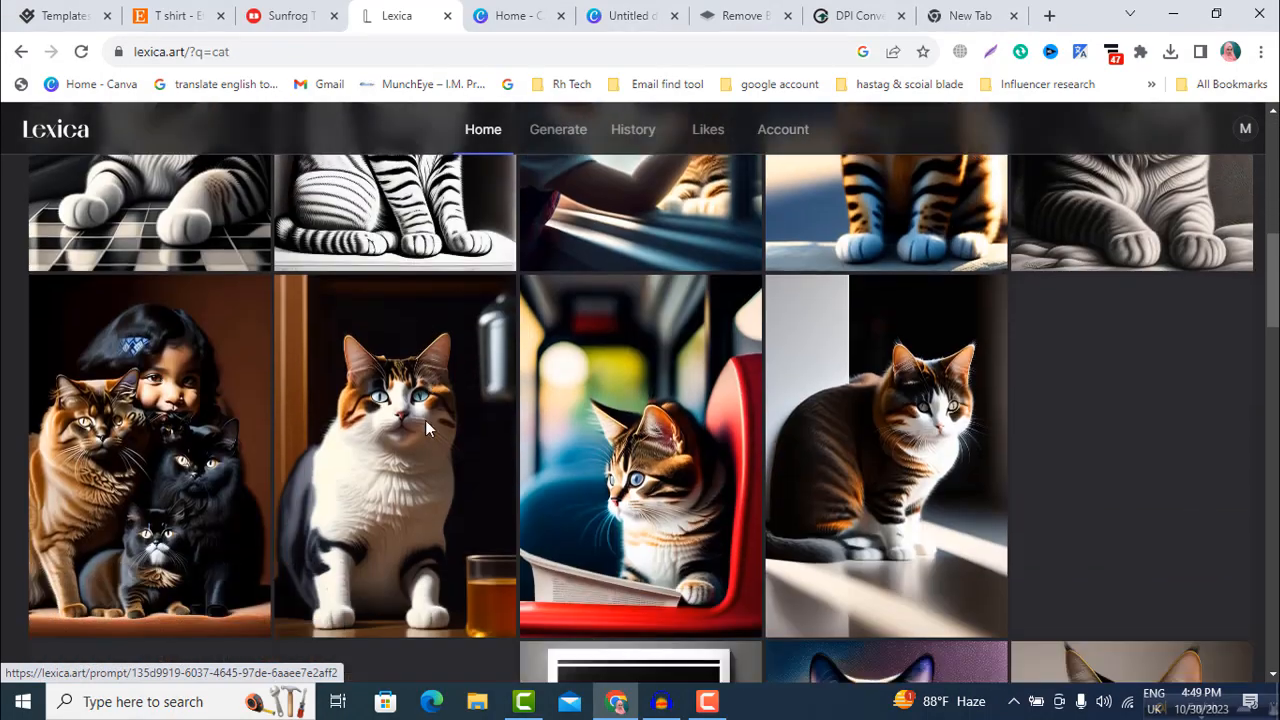
scroll(425, 420, down, 2)
scroll(430, 480, up, 6)
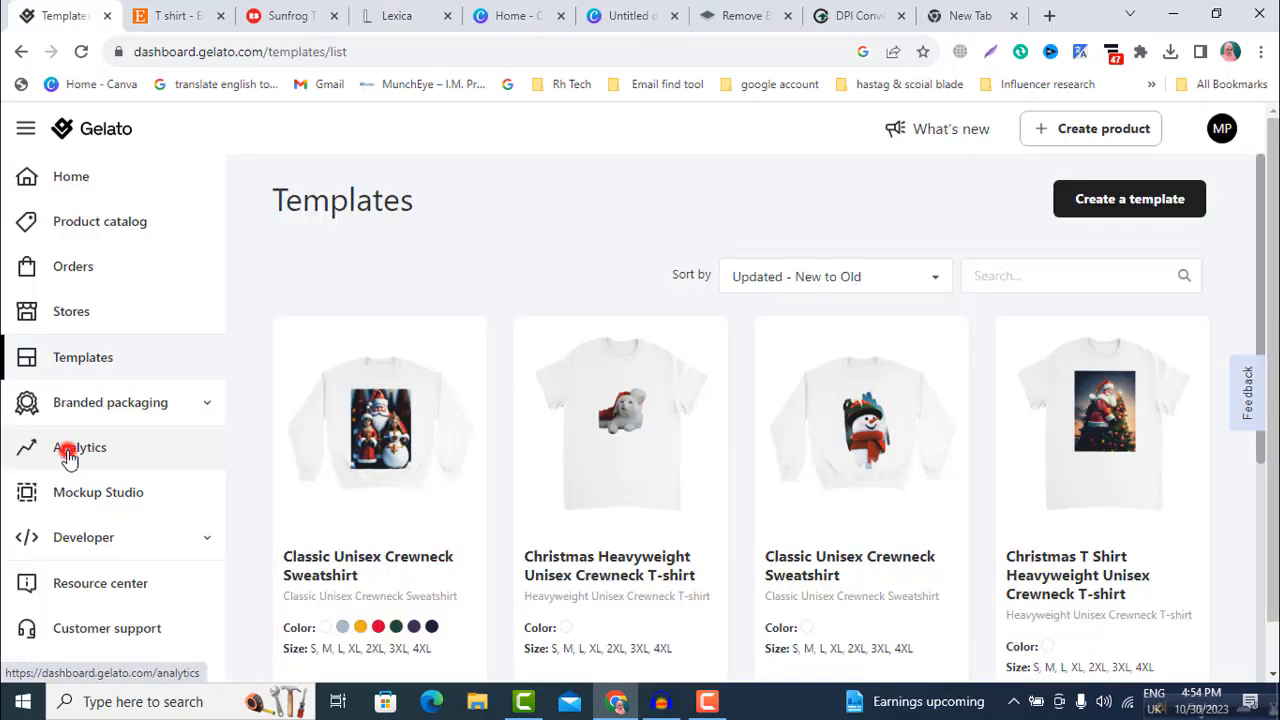
Step: Switch to Gelato and review the orders, sold products, total cost and orders by country in Analytics
click(63, 447)
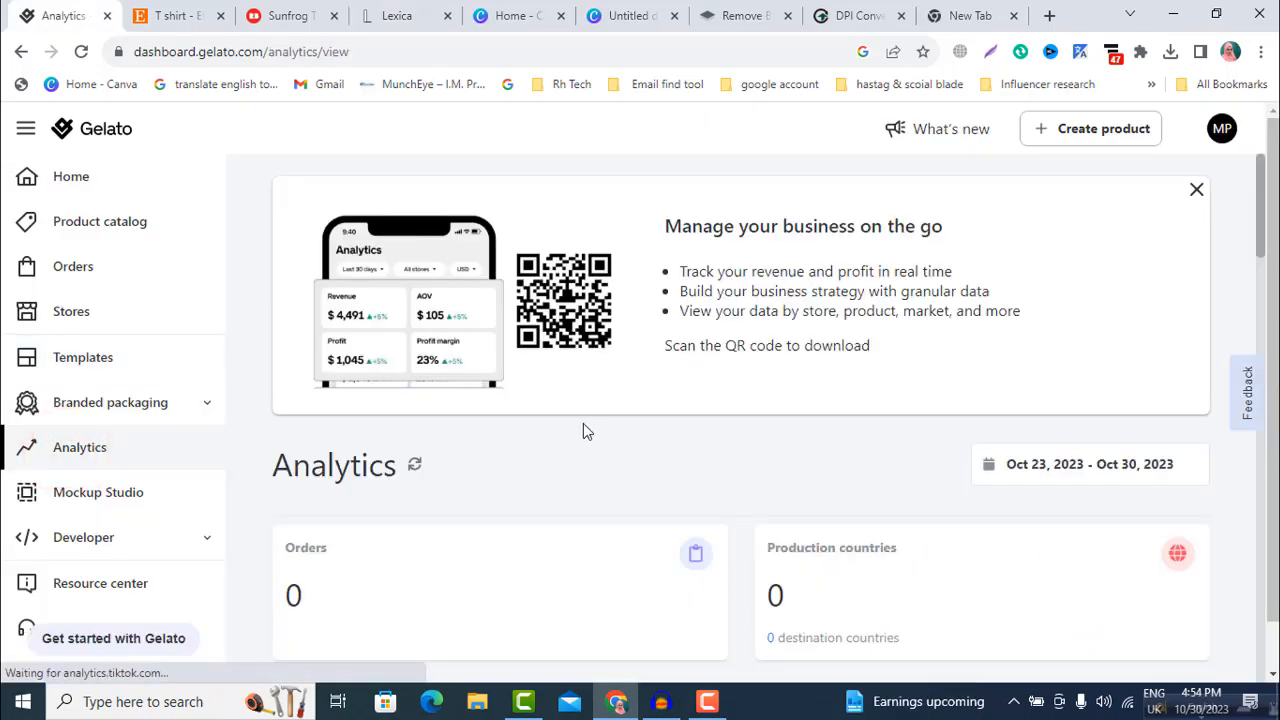
scroll(583, 431, down, 3)
scroll(455, 425, down, 2)
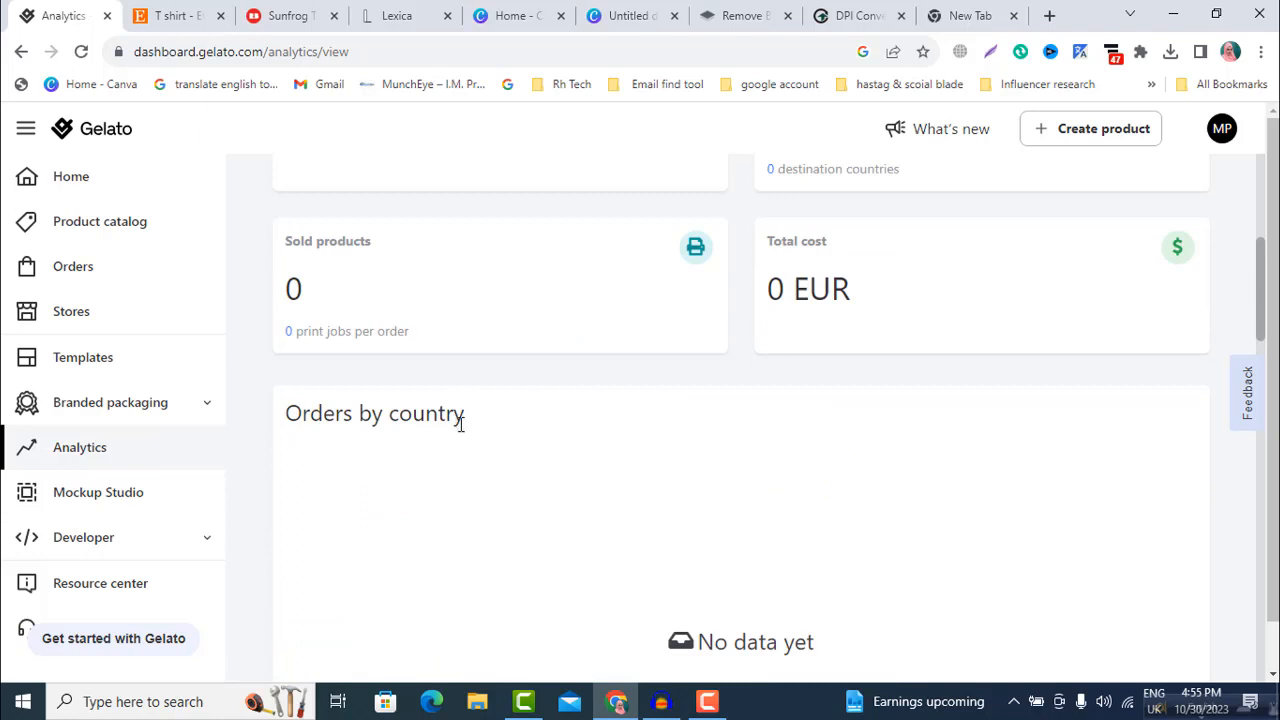
scroll(640, 323, up, 3)
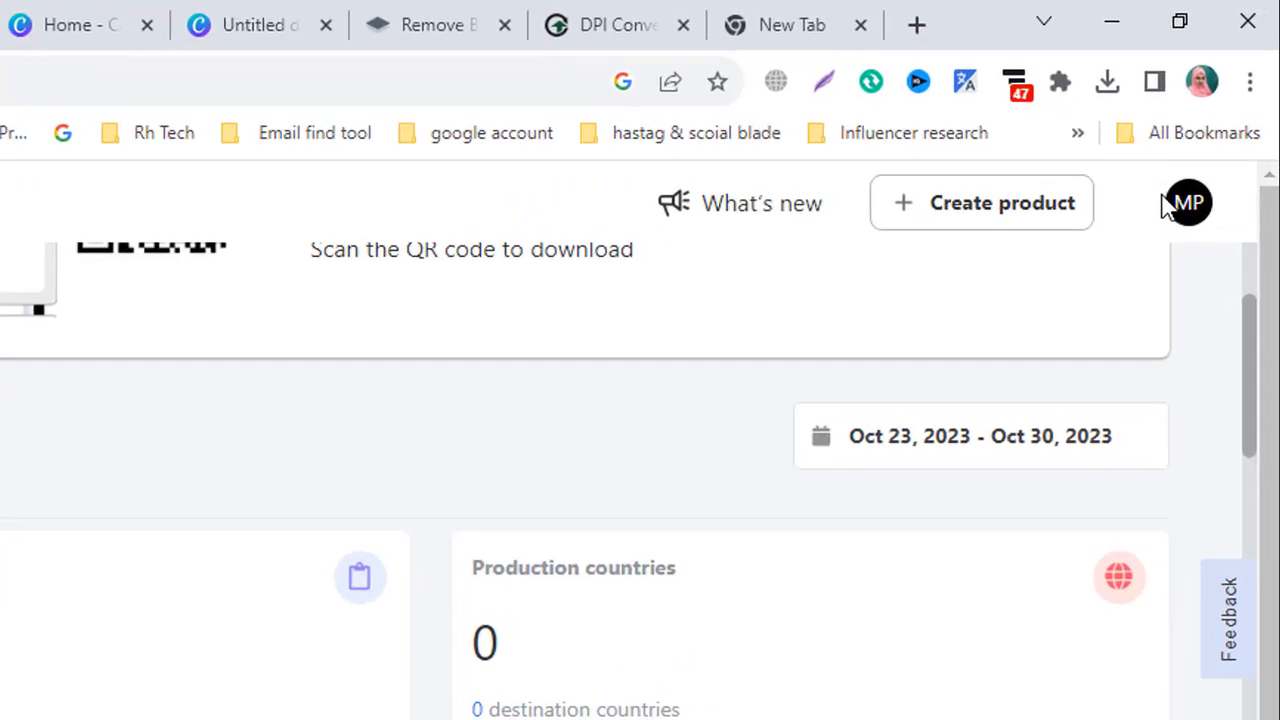
scroll(1210, 160, up, 2)
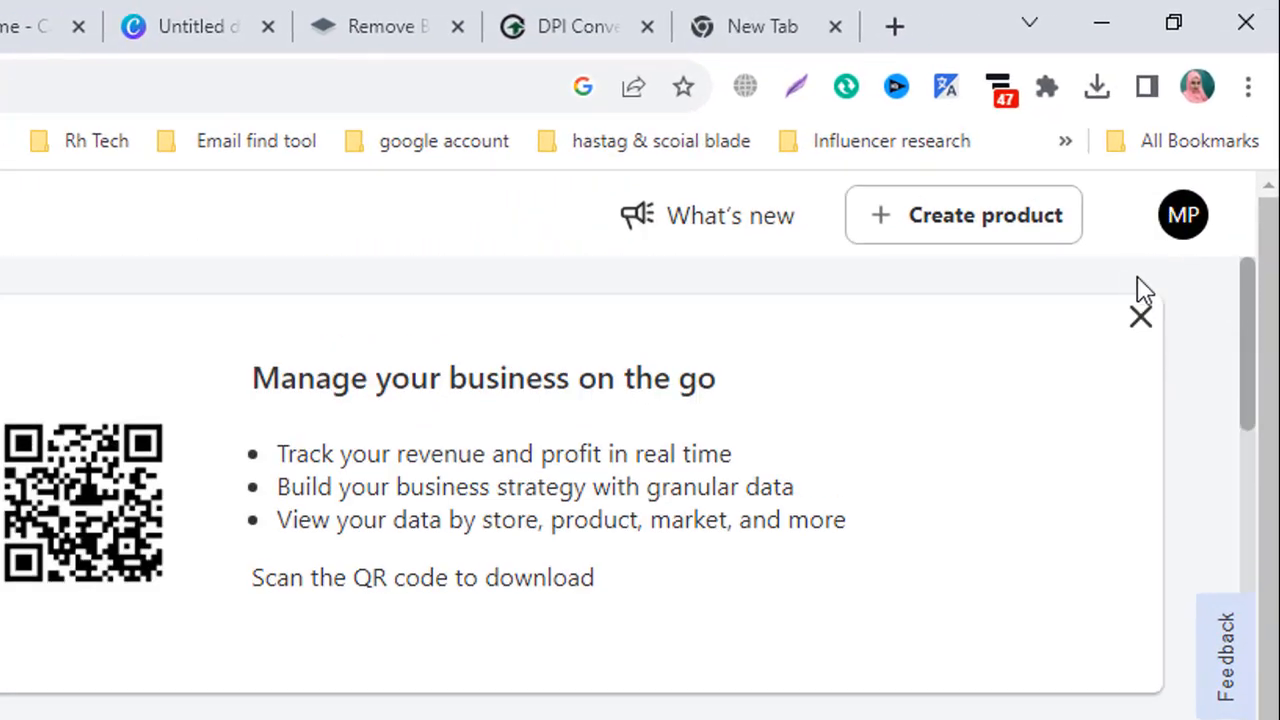
scroll(1145, 290, down, 3)
scroll(1140, 270, up, 3)
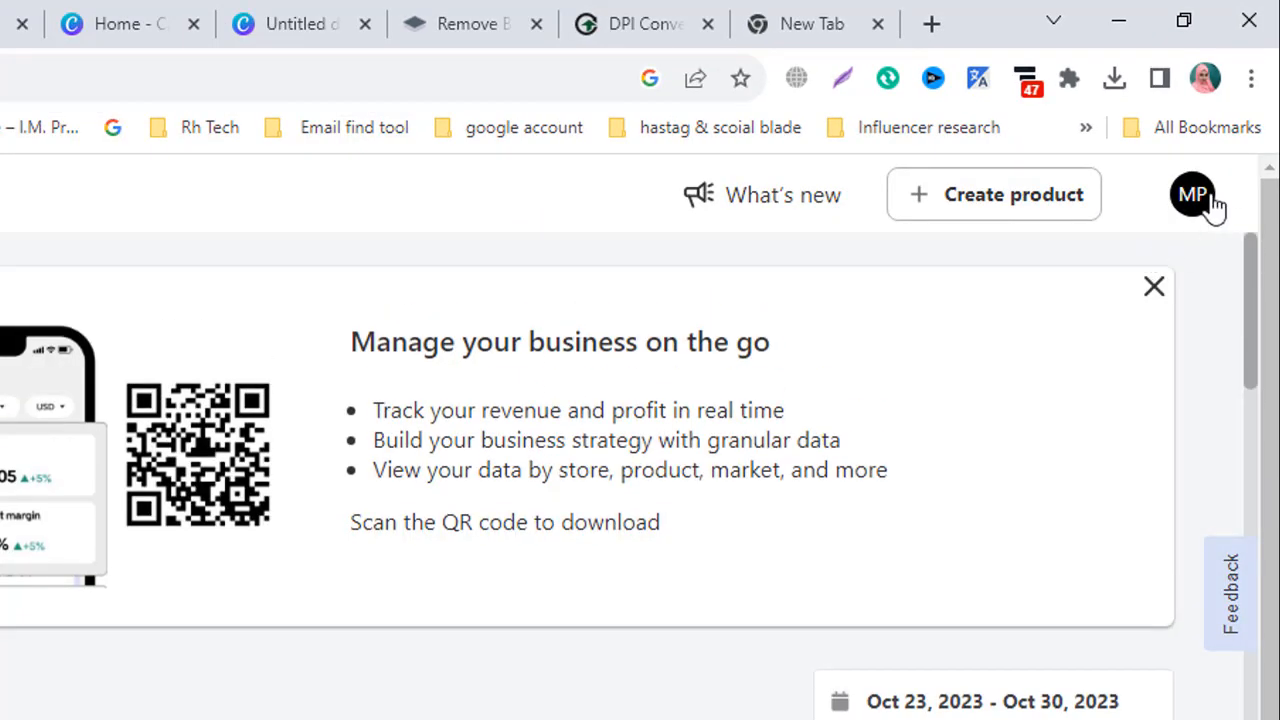
Step: Open the account's billing currency settings
click(1193, 197)
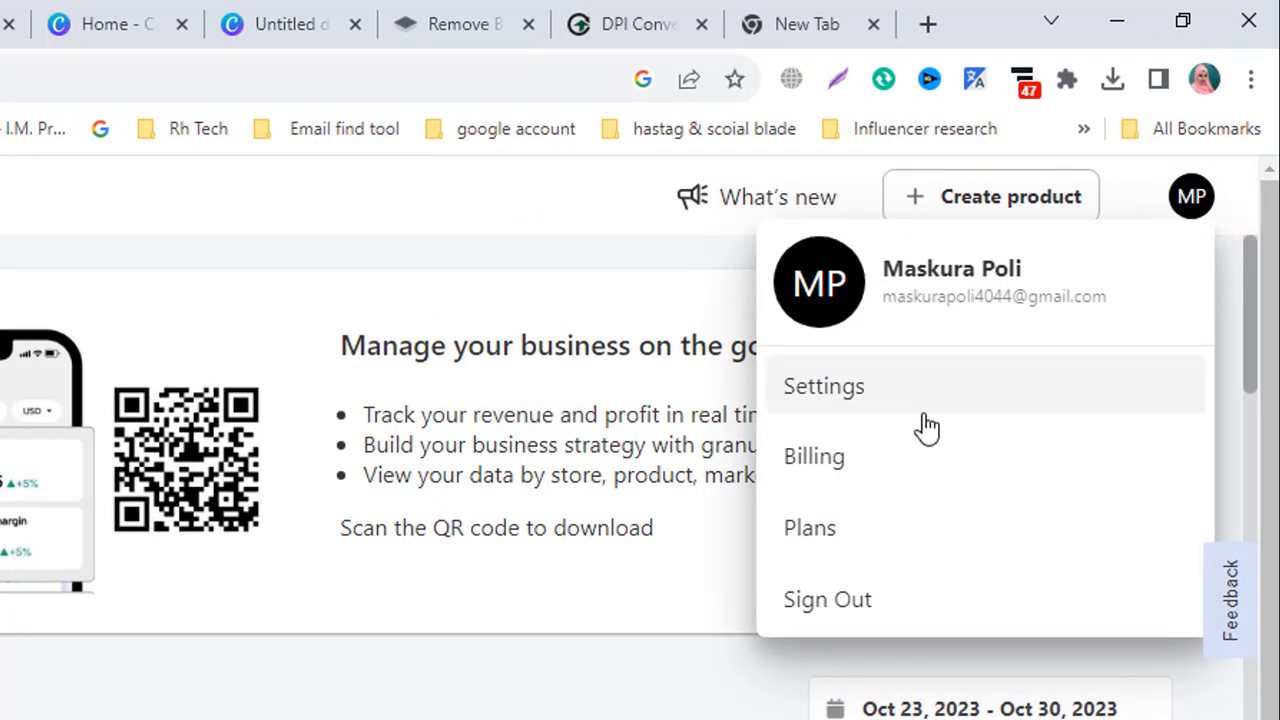
click(829, 462)
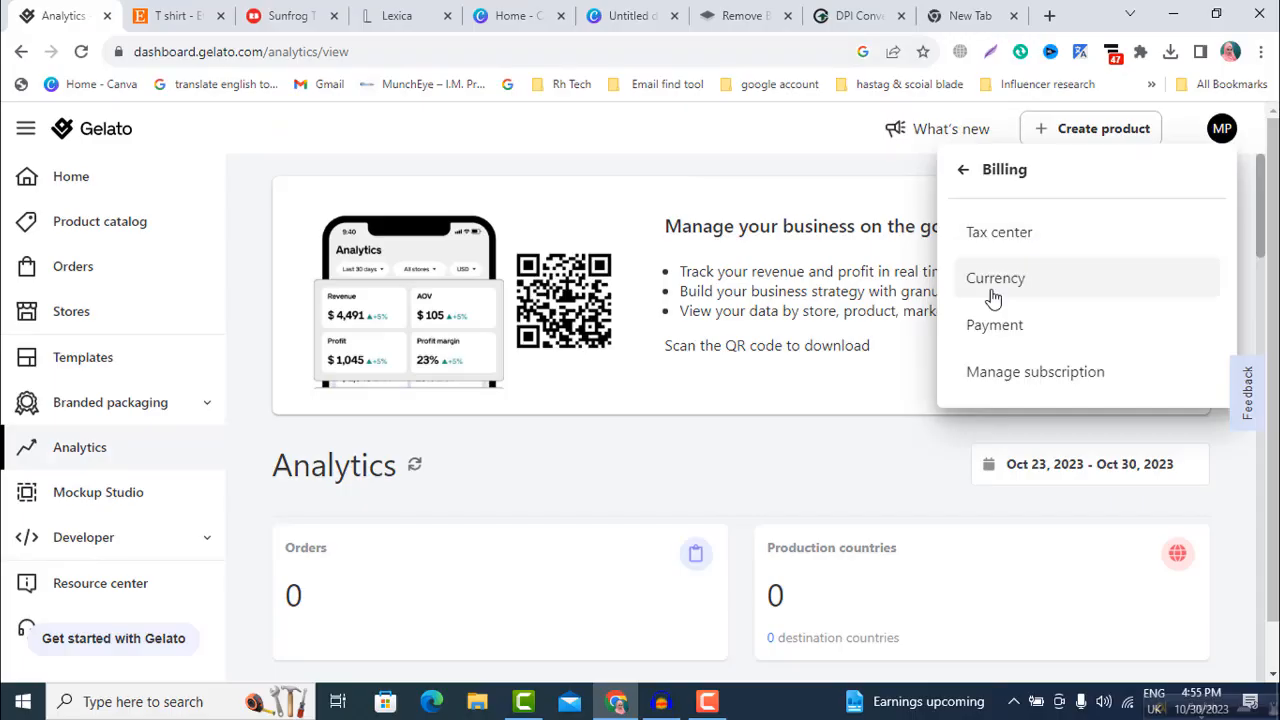
click(840, 447)
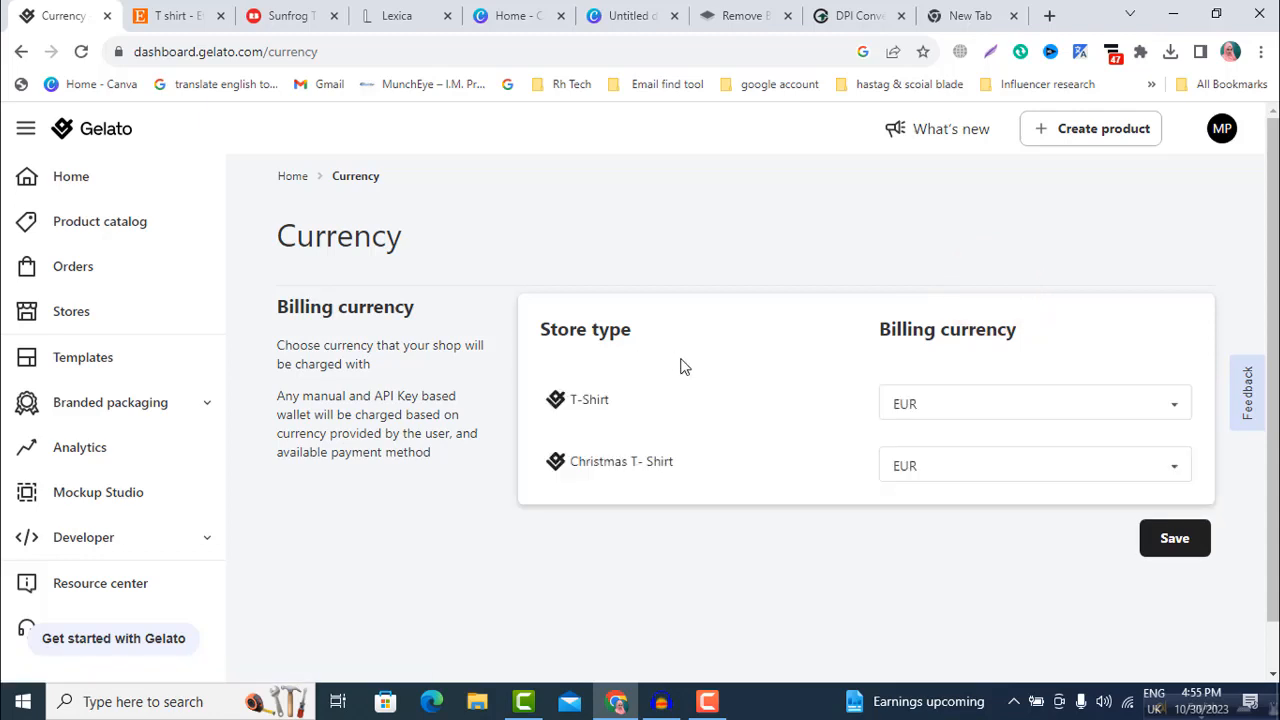
Step: Set the billing currency of both the T-Shirt and Christmas T- Shirt stores to USD and save the settings
click(1168, 405)
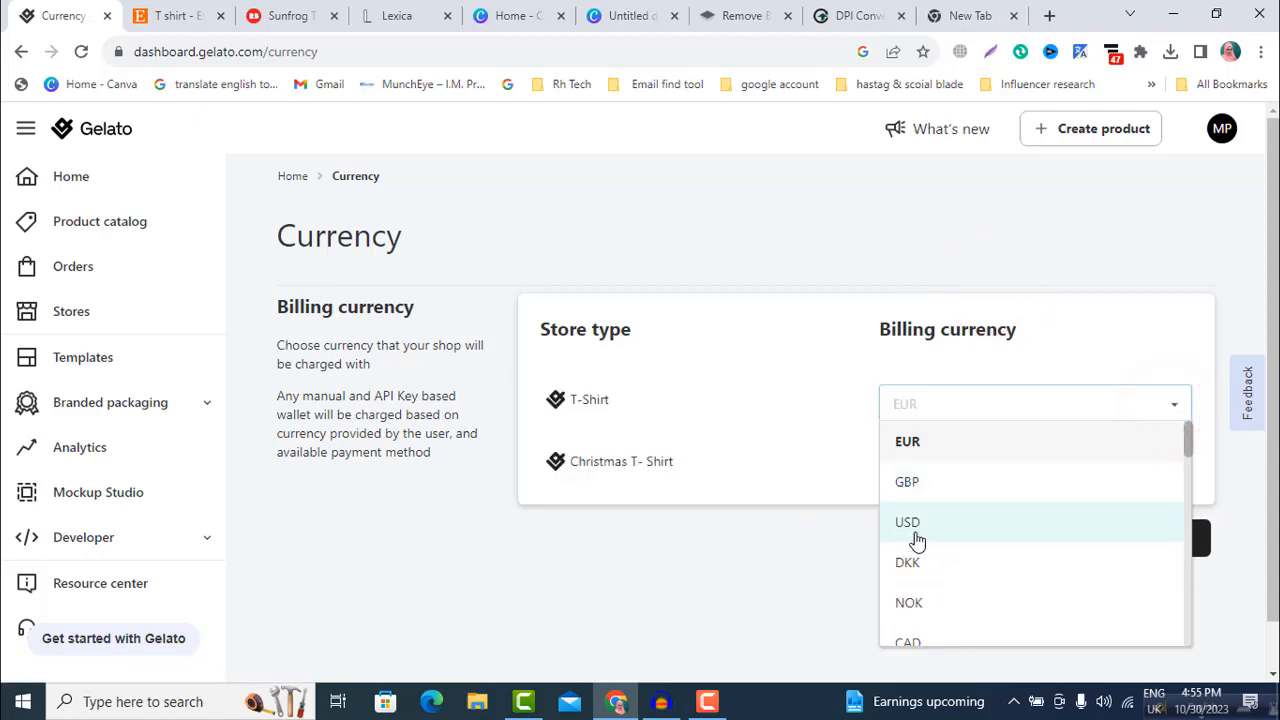
click(915, 535)
click(1174, 466)
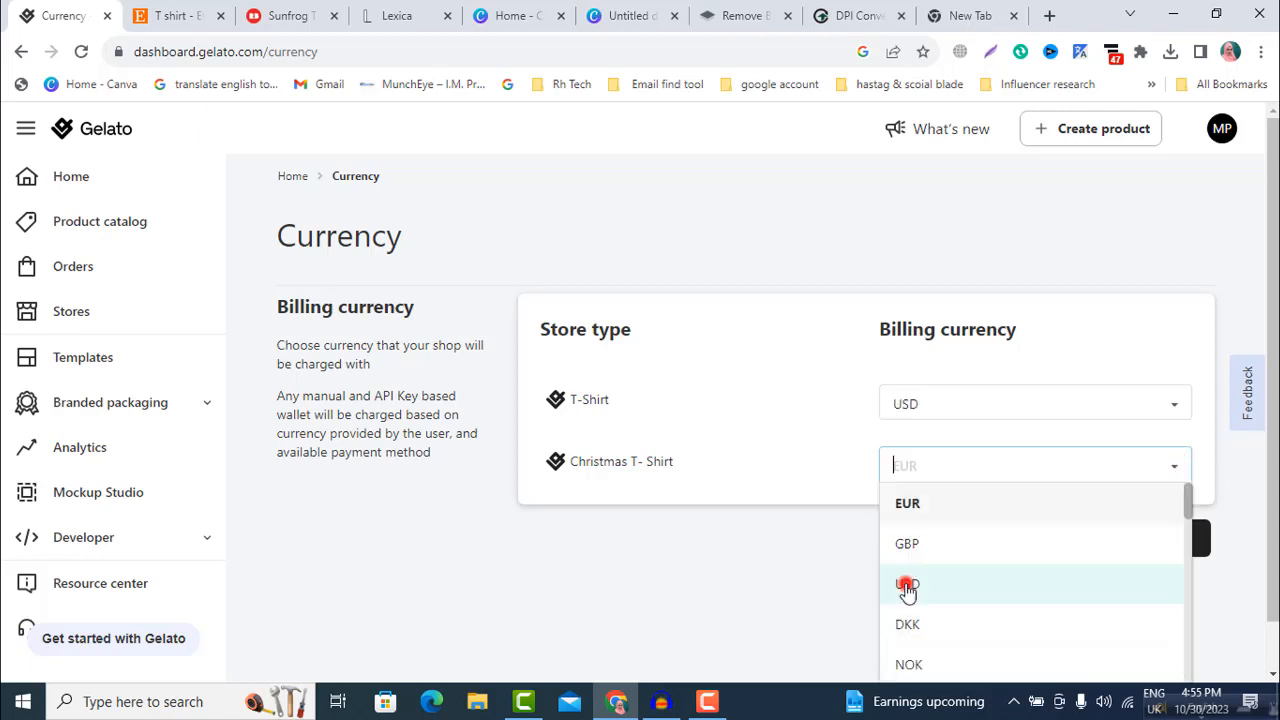
click(906, 584)
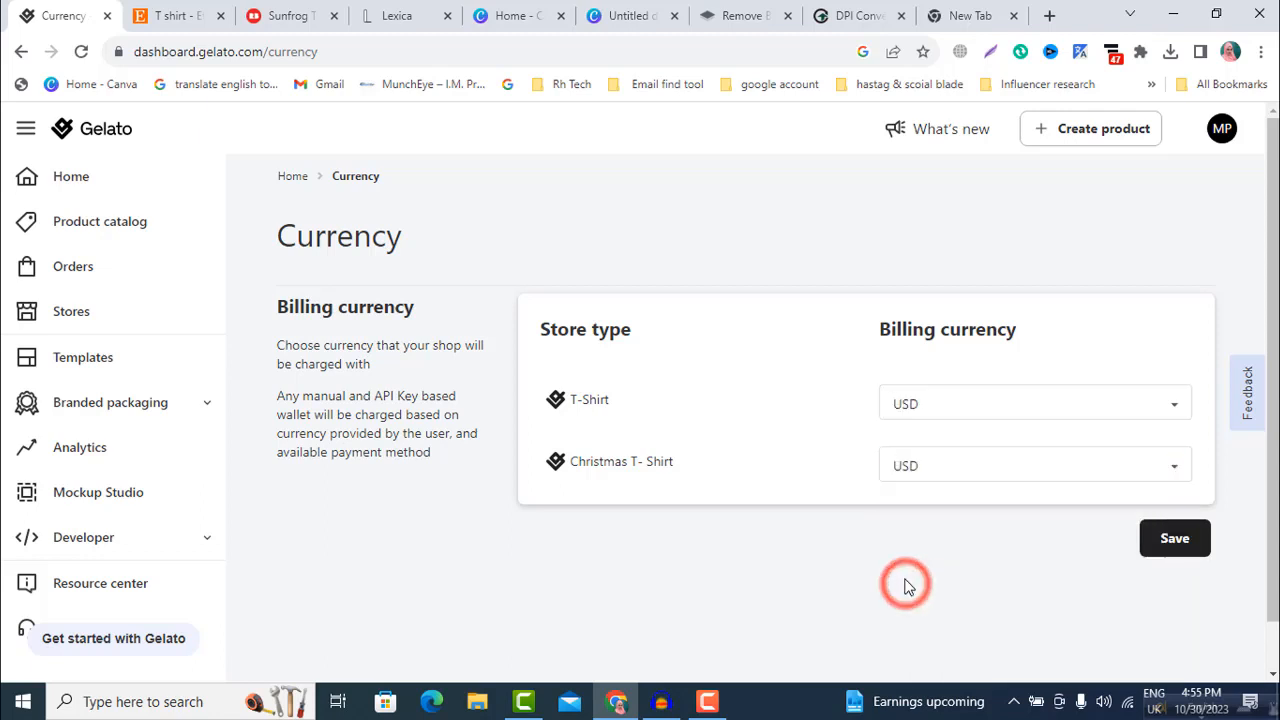
click(1170, 541)
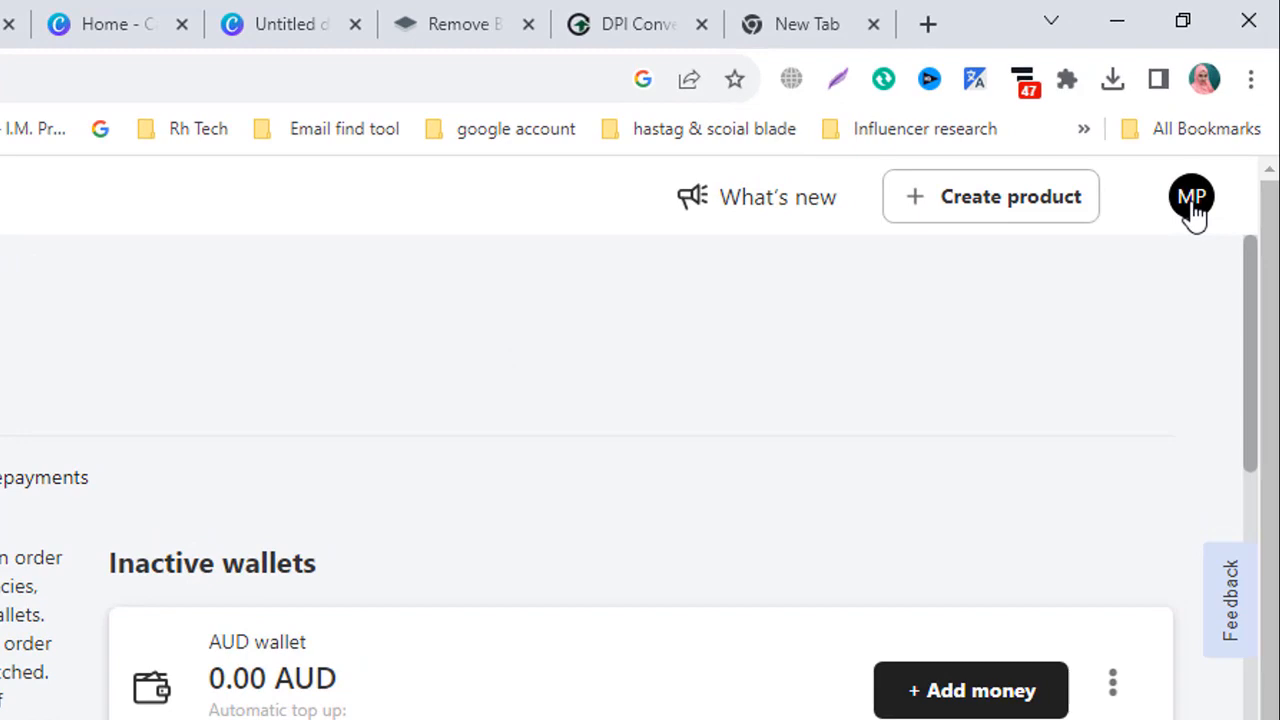
Step: Open the billing payment methods, start a new payment method and review its credit card, PayPal and Payoneer options
click(1194, 212)
click(816, 460)
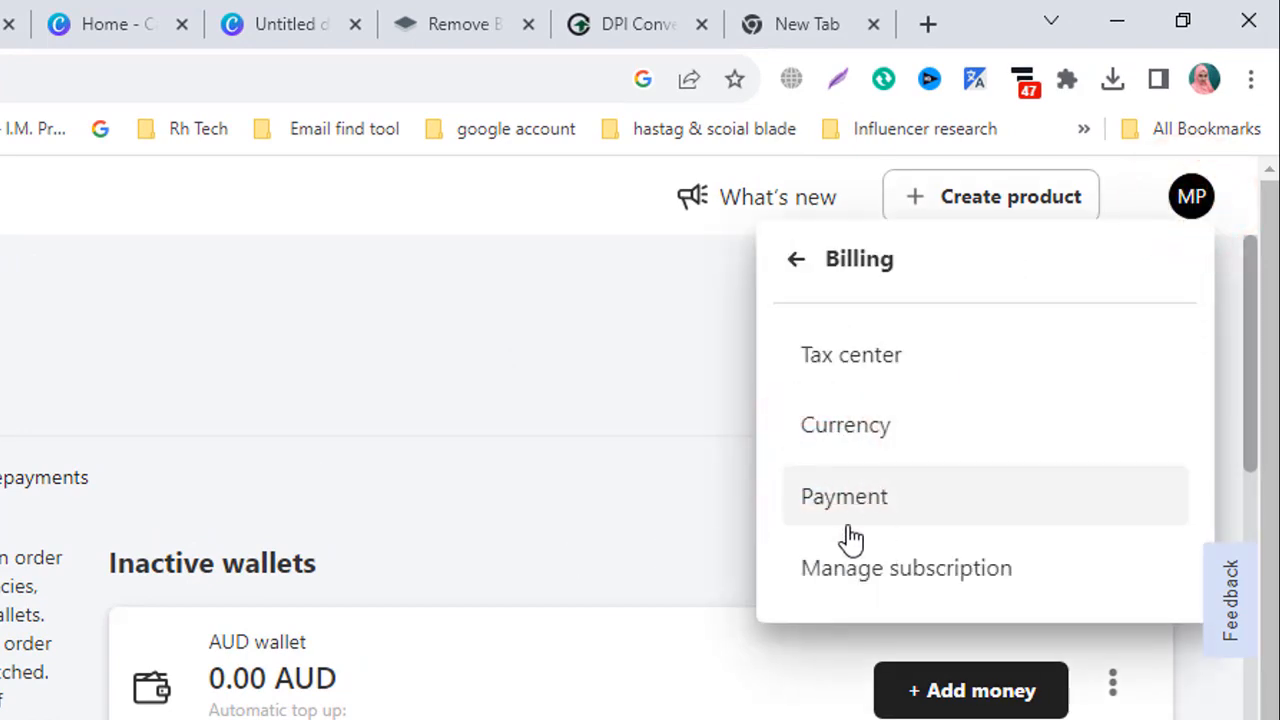
click(851, 506)
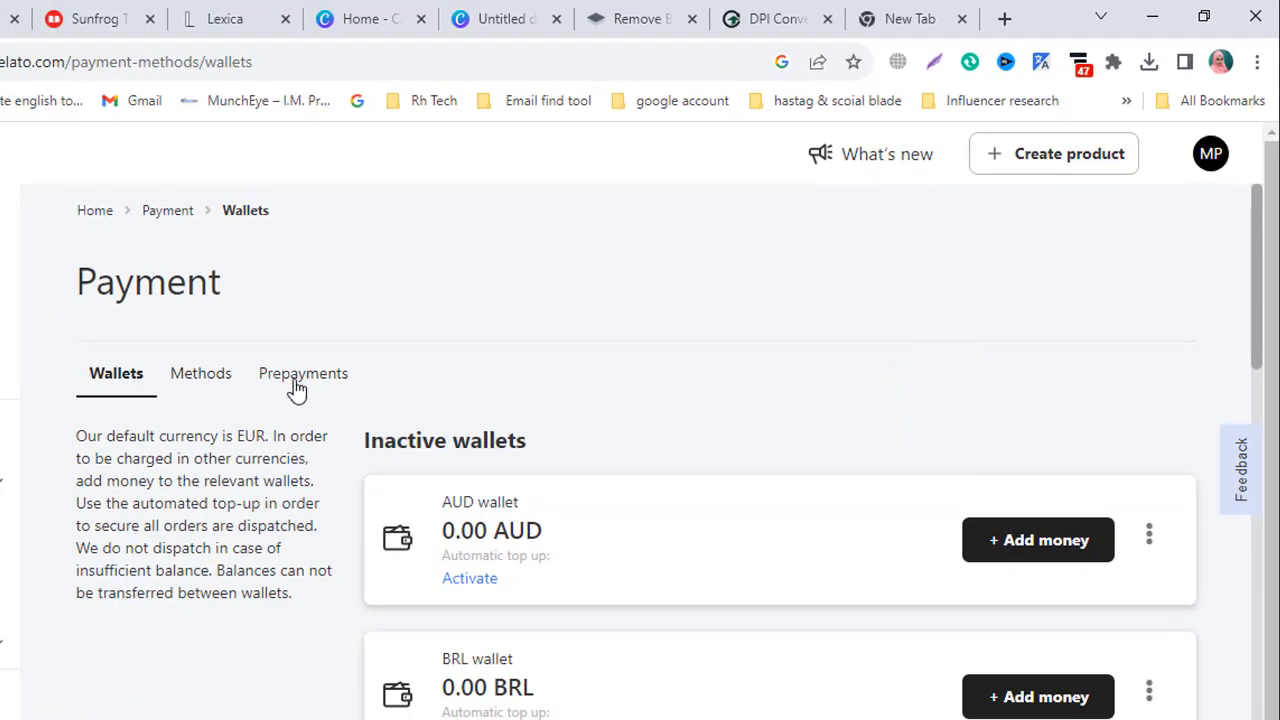
click(192, 379)
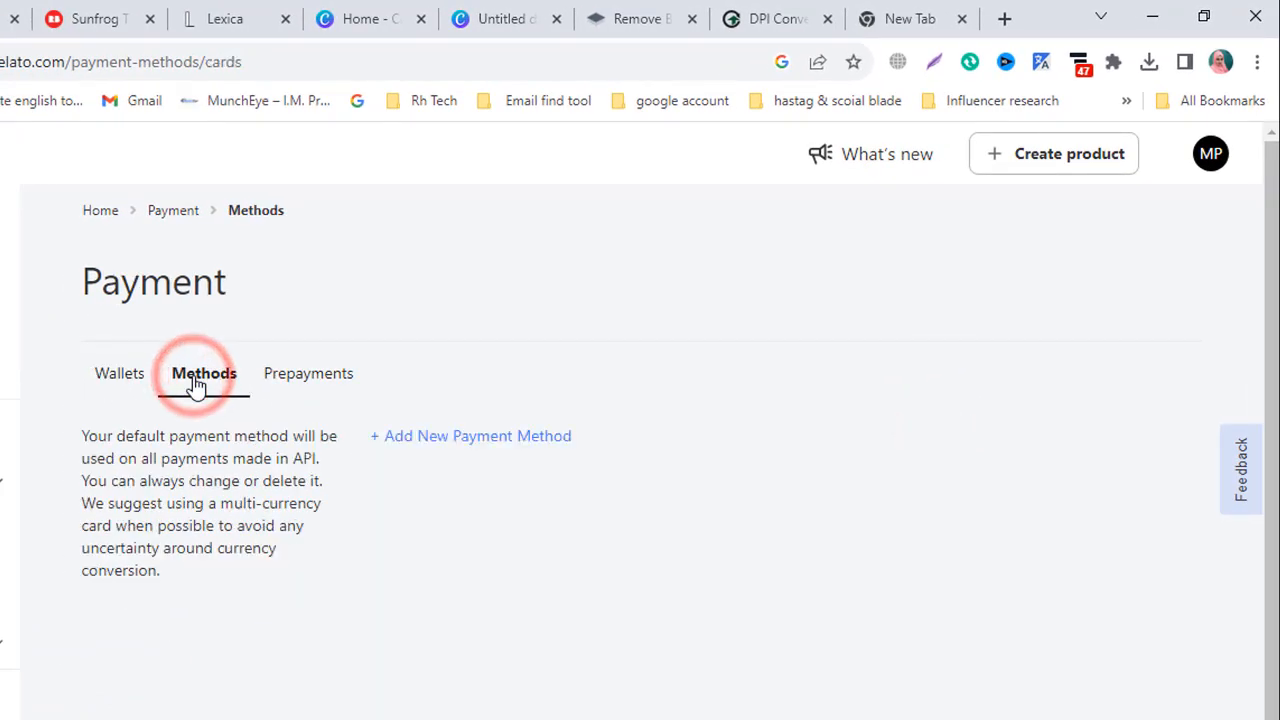
click(442, 438)
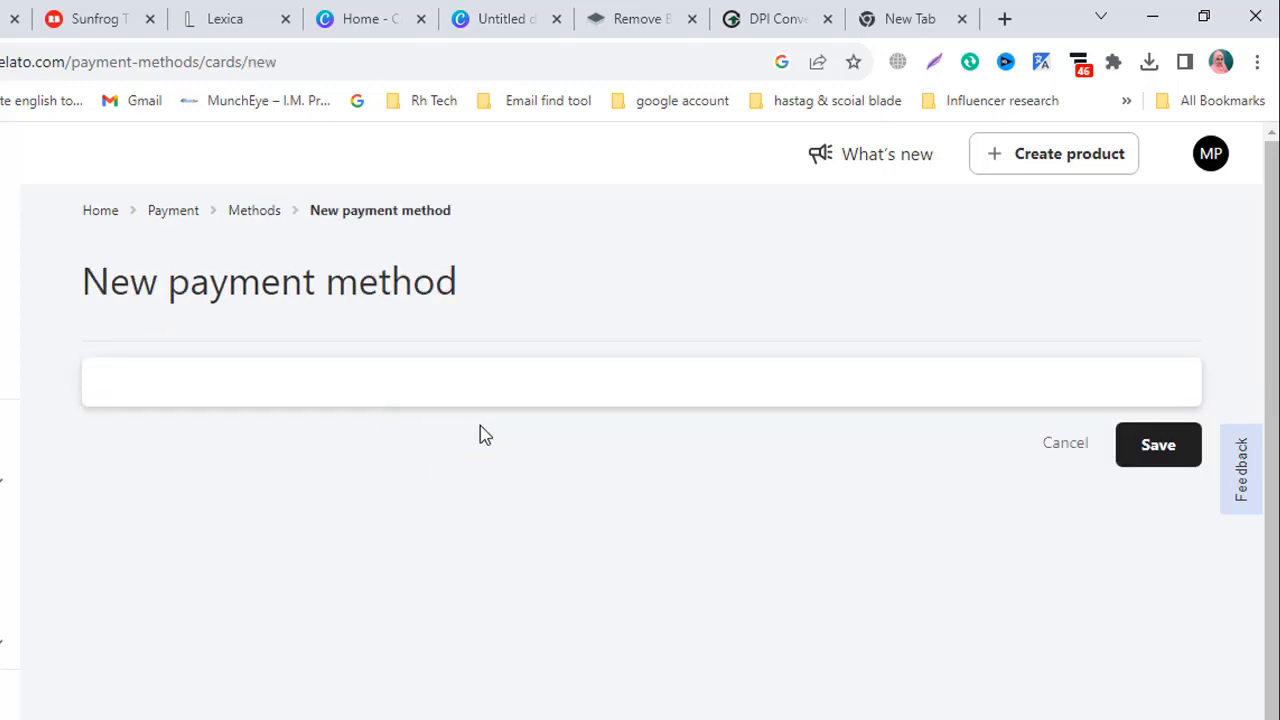
scroll(380, 425, down, 2)
scroll(340, 390, up, 1)
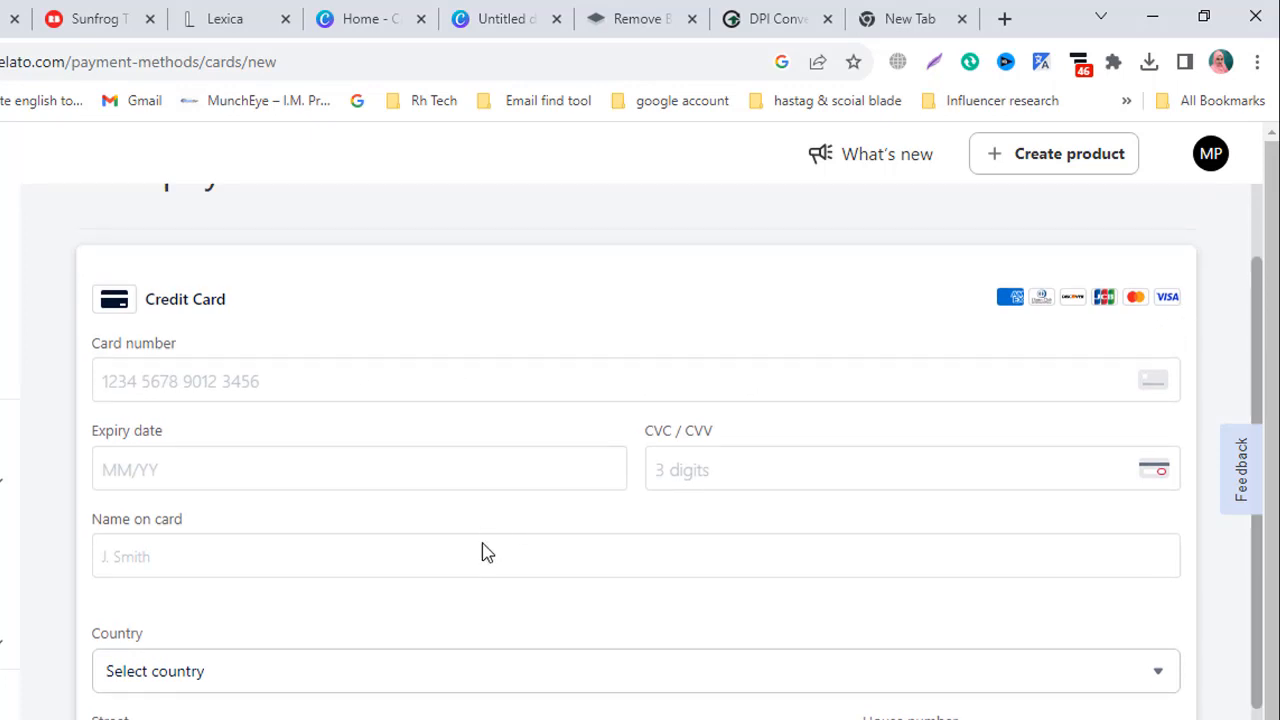
scroll(481, 553, down, 3)
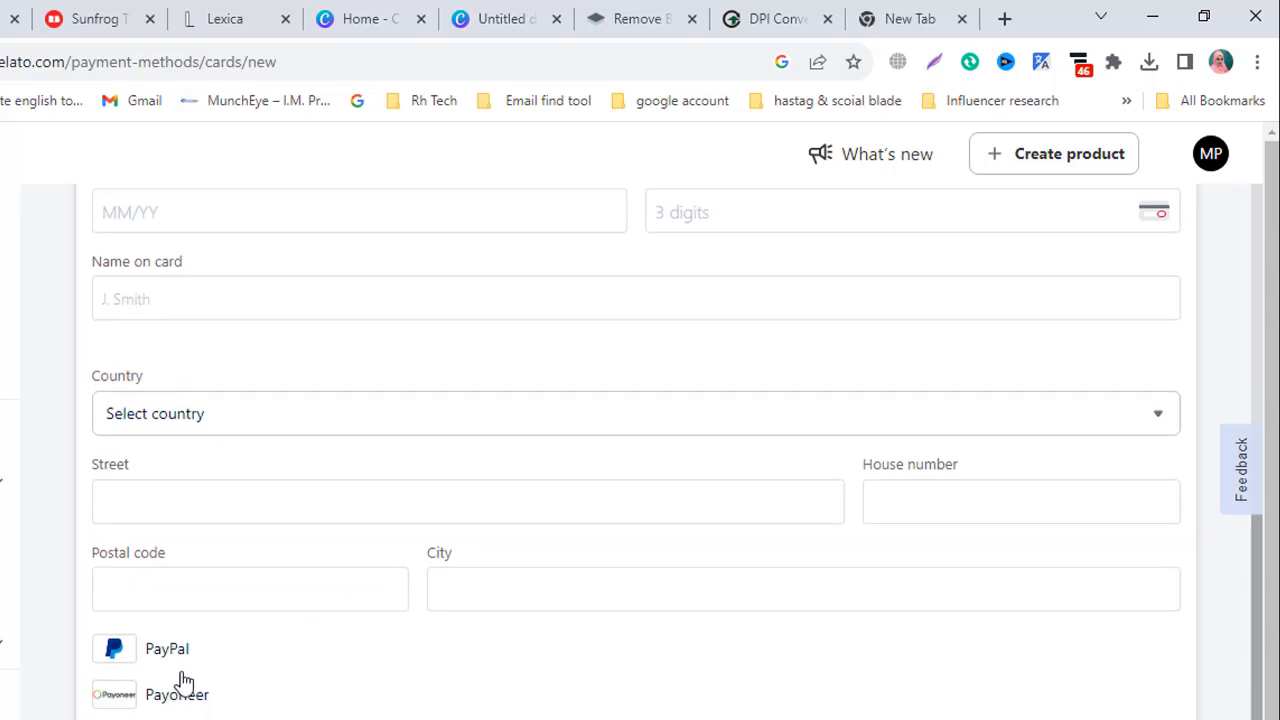